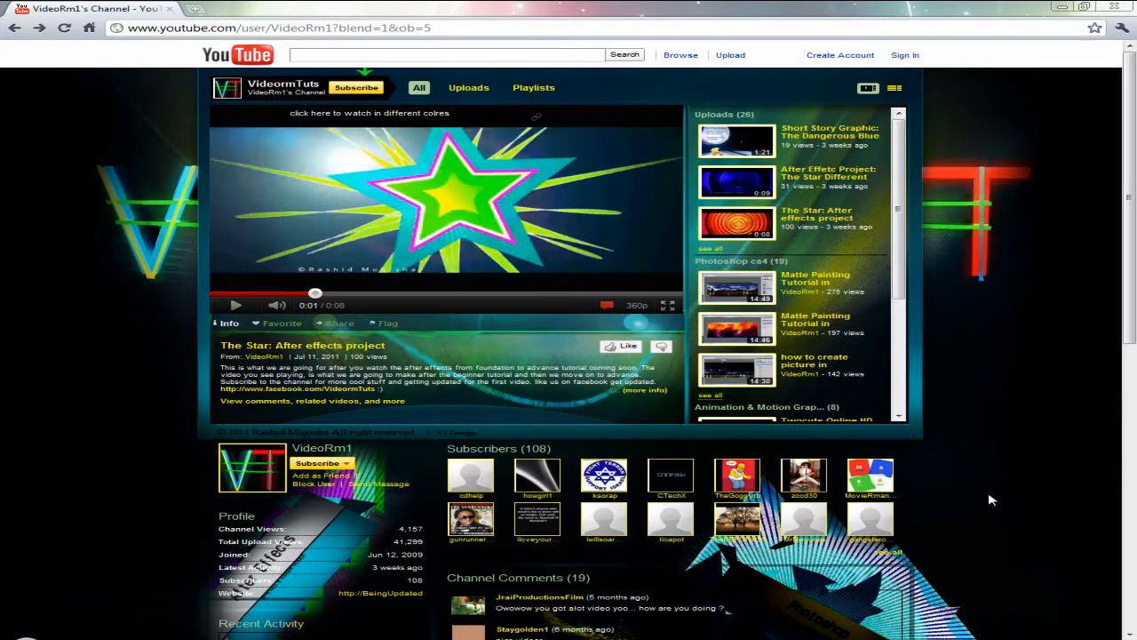
Look through the VideoRm1 YouTube channel page, including its uploads, profile, recent activity, comments and friends.
{"action": "left_click_drag", "start_coordinate": [901, 193], "coordinate": [901, 158]}
{"action": "scroll", "coordinate": [993, 354], "scroll_direction": "down", "scroll_amount": 5}
{"action": "scroll", "coordinate": [992, 355], "scroll_direction": "up", "scroll_amount": 5}
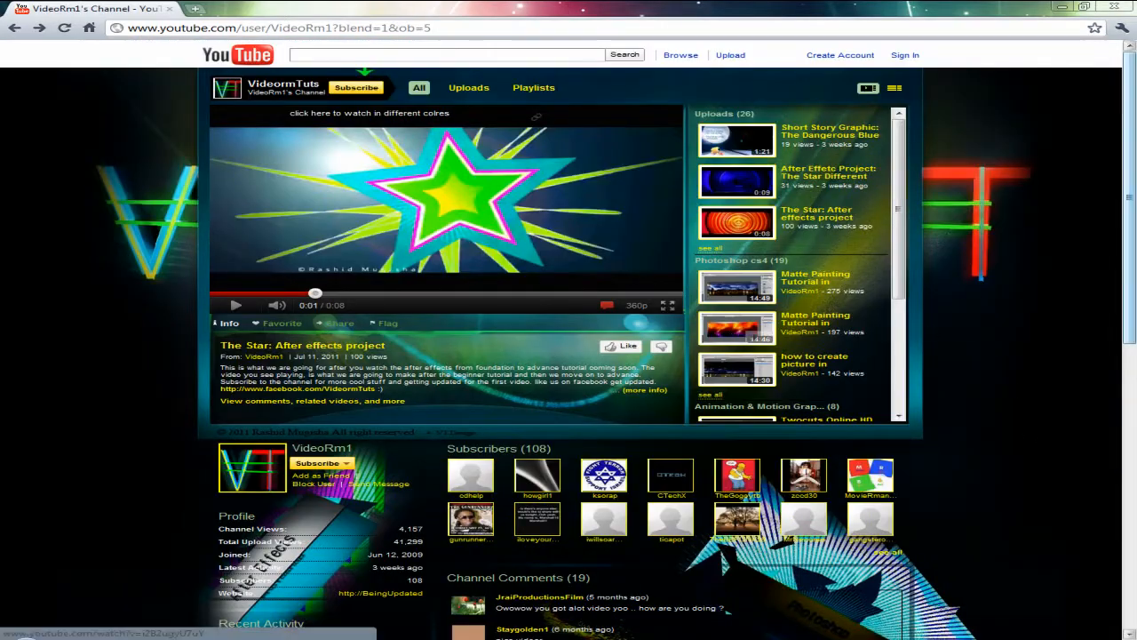
{"action": "scroll", "coordinate": [1017, 213], "scroll_direction": "down", "scroll_amount": 6}
{"action": "scroll", "coordinate": [1013, 204], "scroll_direction": "up", "scroll_amount": 7}
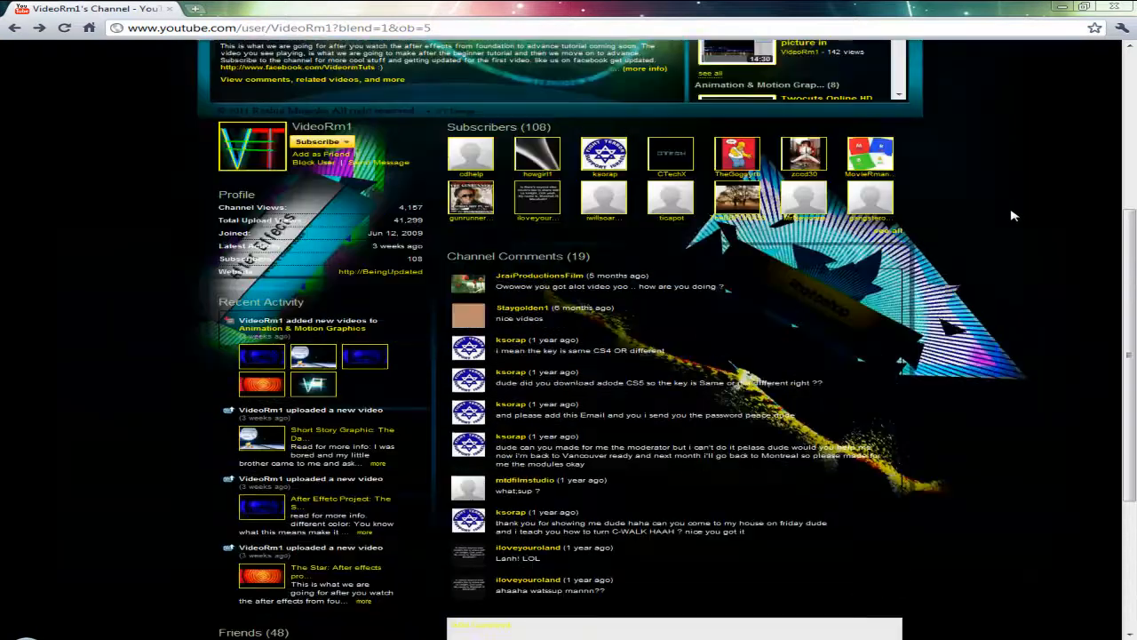
{"action": "scroll", "coordinate": [1013, 390], "scroll_direction": "down", "scroll_amount": 8}
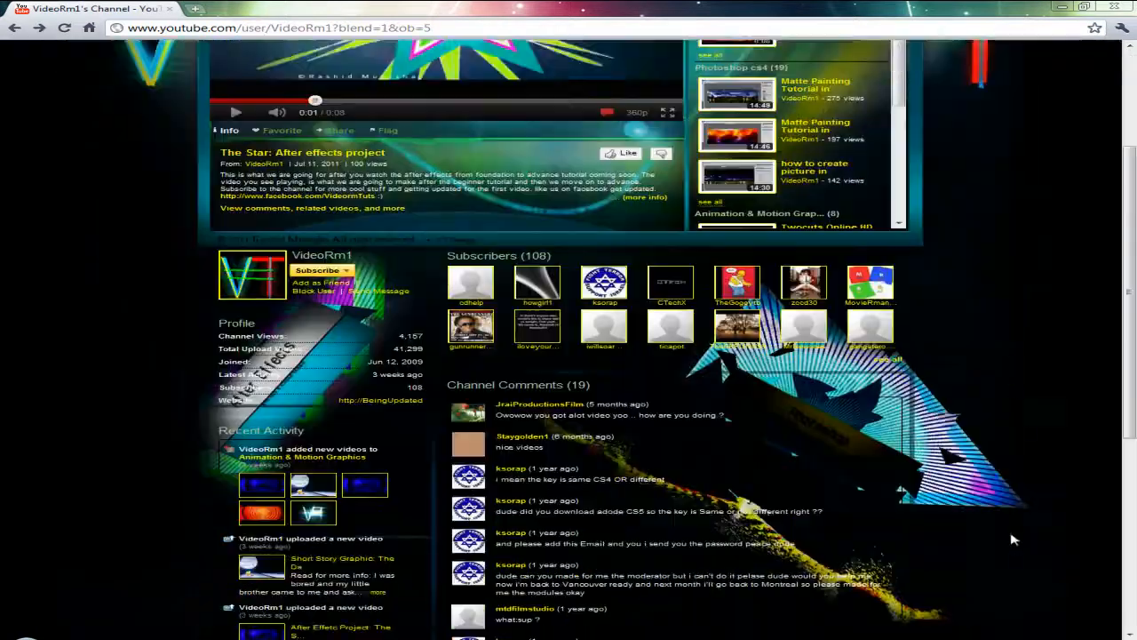
{"action": "scroll", "coordinate": [1010, 528], "scroll_direction": "up", "scroll_amount": 5}
{"action": "scroll", "coordinate": [1009, 524], "scroll_direction": "up", "scroll_amount": 3}
{"action": "scroll", "coordinate": [1009, 523], "scroll_direction": "down", "scroll_amount": 3}
{"action": "scroll", "coordinate": [1079, 457], "scroll_direction": "up", "scroll_amount": 3}
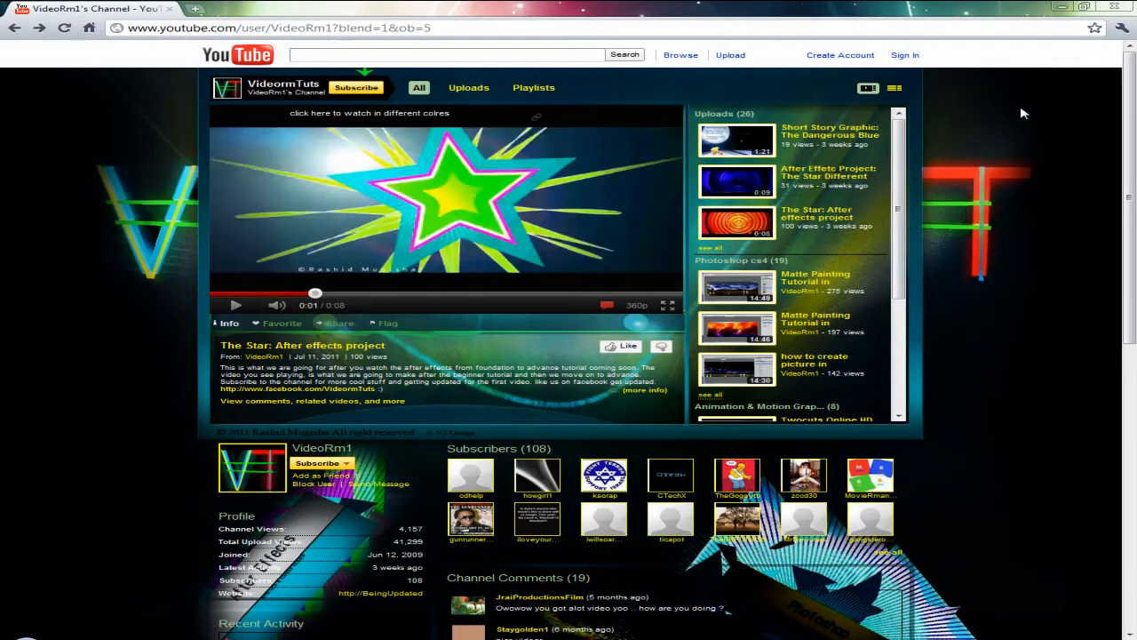
{"action": "scroll", "coordinate": [1019, 321], "scroll_direction": "down", "scroll_amount": 7}
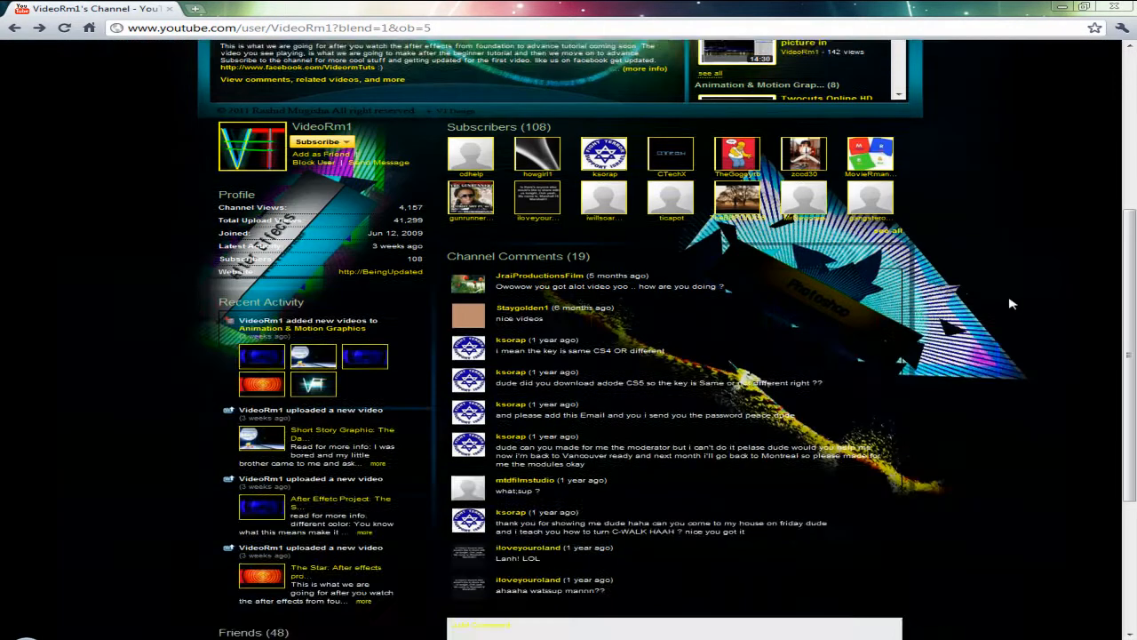
{"action": "scroll", "coordinate": [746, 580], "scroll_direction": "down", "scroll_amount": 2}
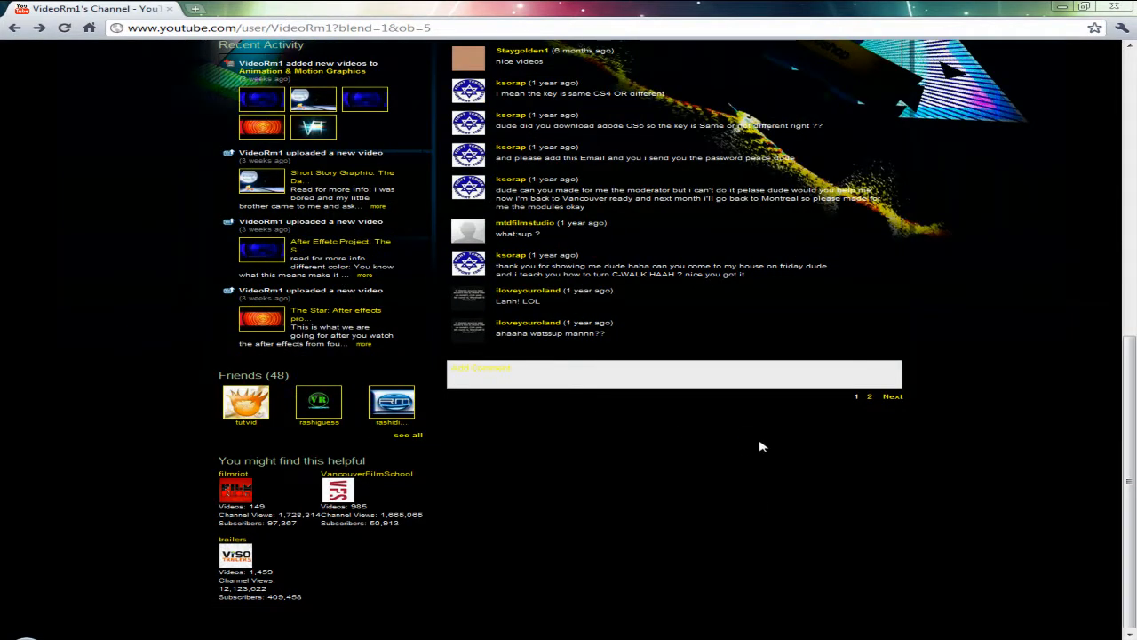
{"action": "scroll", "coordinate": [1017, 307], "scroll_direction": "up", "scroll_amount": 6}
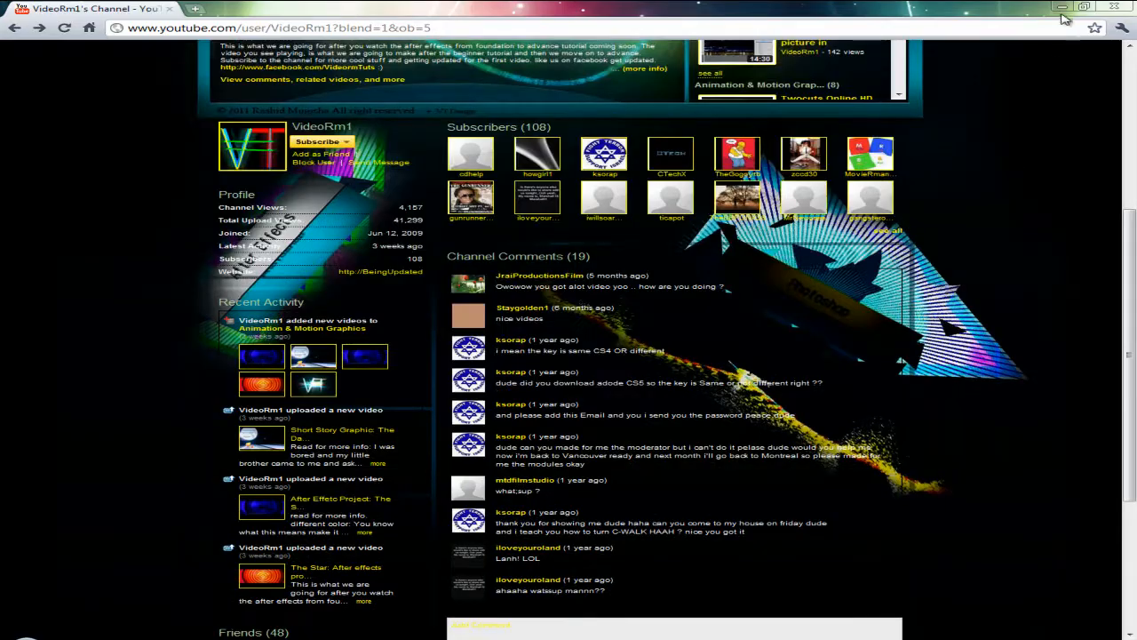
Switch to After Effects and examine the project, effect controls and footage areas of the empty workspace.
{"action": "left_click", "coordinate": [1062, 6]}
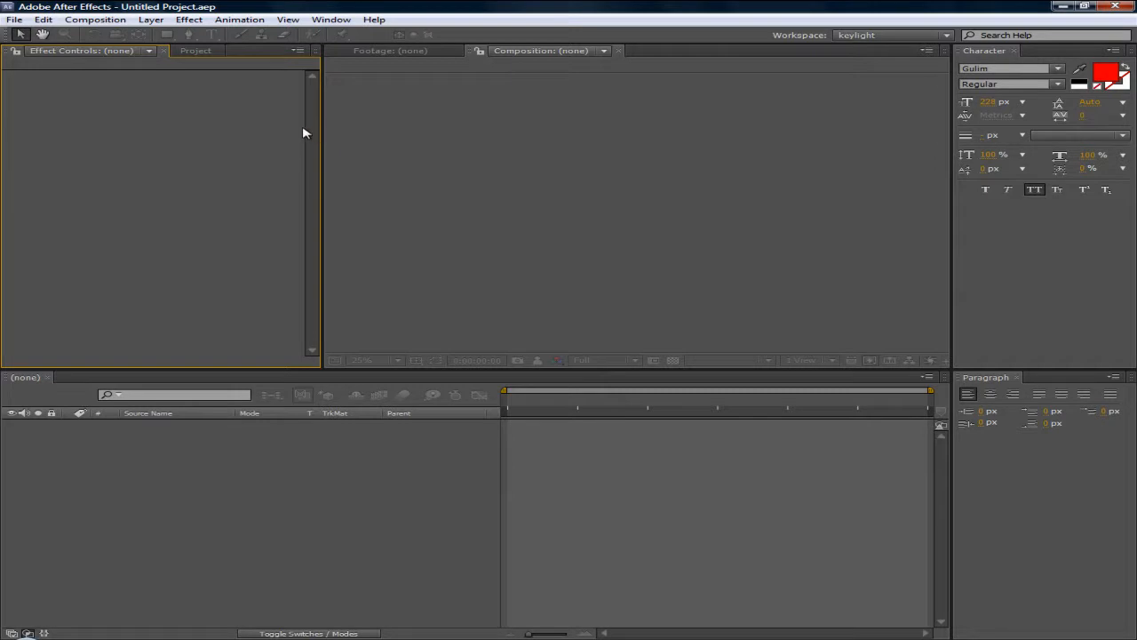
{"action": "left_click", "coordinate": [404, 52]}
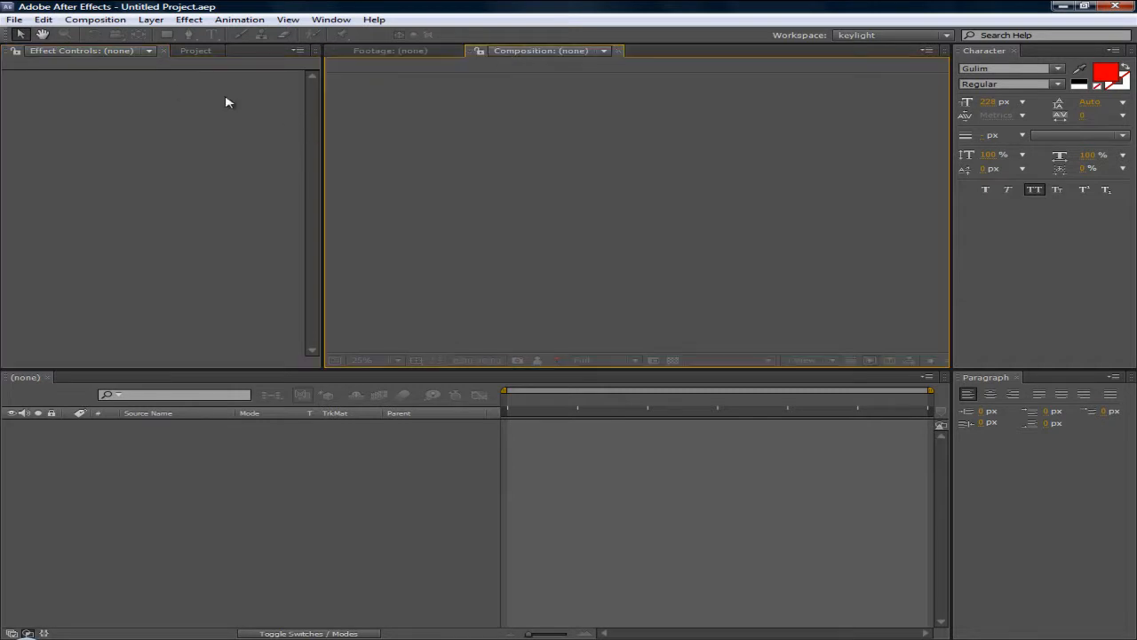
{"action": "left_click", "coordinate": [200, 51]}
{"action": "left_click", "coordinate": [106, 54]}
{"action": "left_click", "coordinate": [191, 50]}
{"action": "left_click", "coordinate": [98, 53]}
{"action": "left_click", "coordinate": [193, 51]}
{"action": "left_click", "coordinate": [115, 50]}
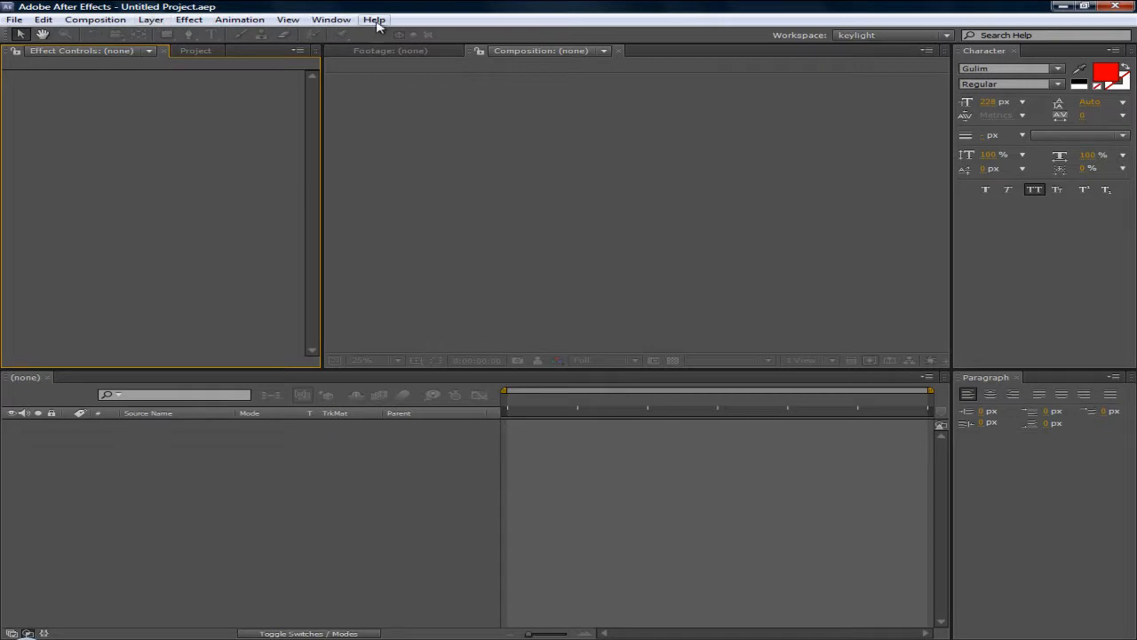
Start a new composition and look through its size presets, leaving the preset at Custom.
{"action": "left_click", "coordinate": [96, 21]}
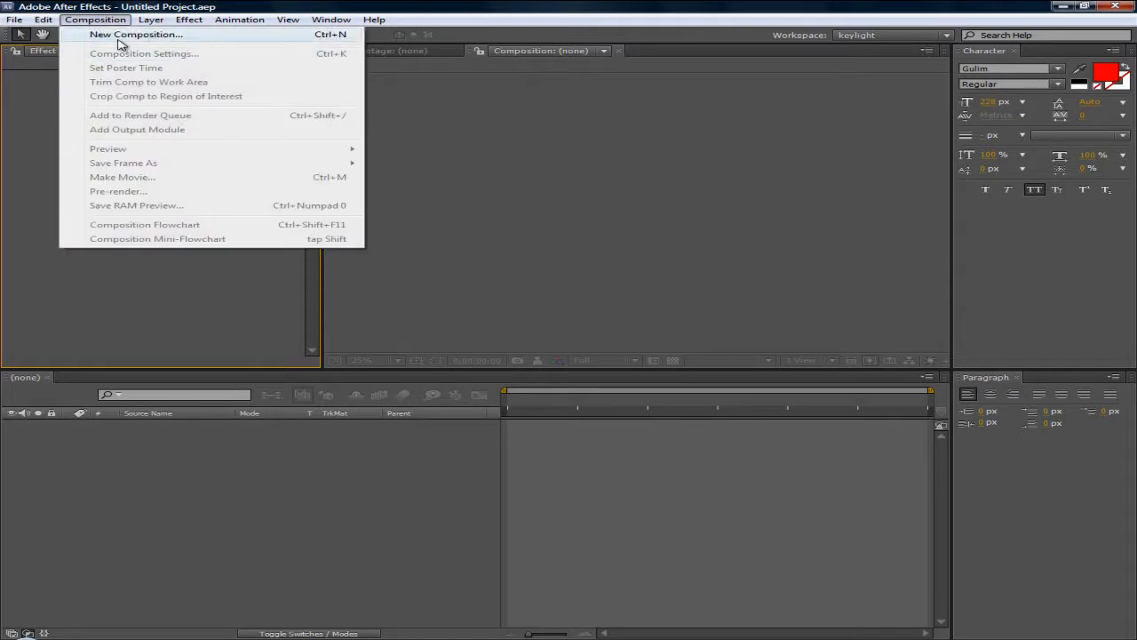
{"action": "left_click", "coordinate": [280, 36]}
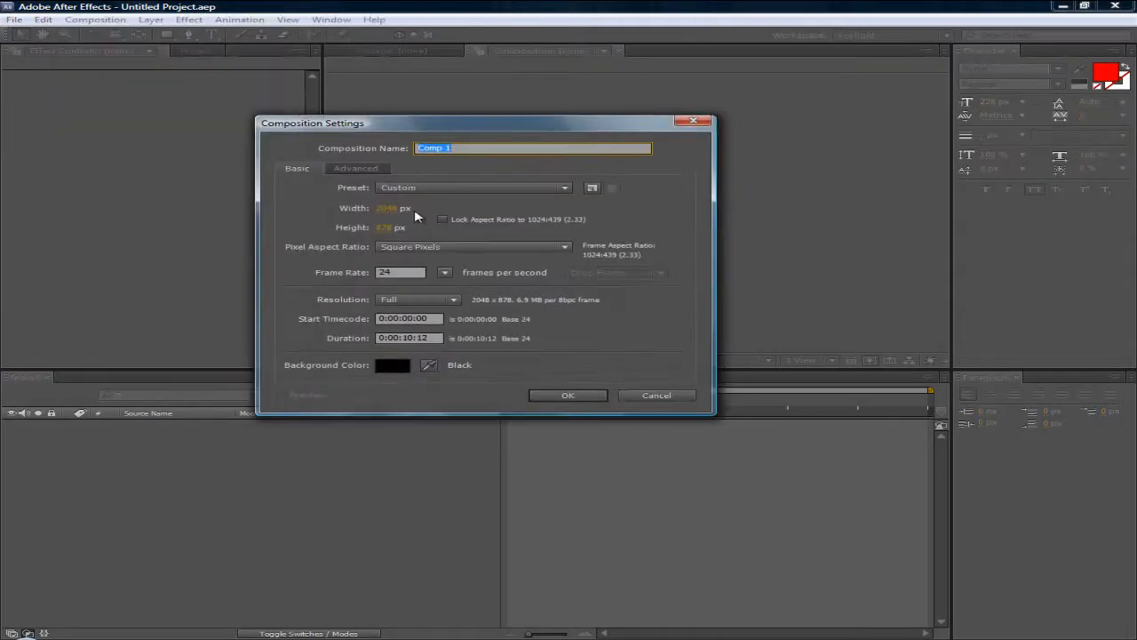
{"action": "left_click_drag", "start_coordinate": [480, 130], "coordinate": [566, 122]}
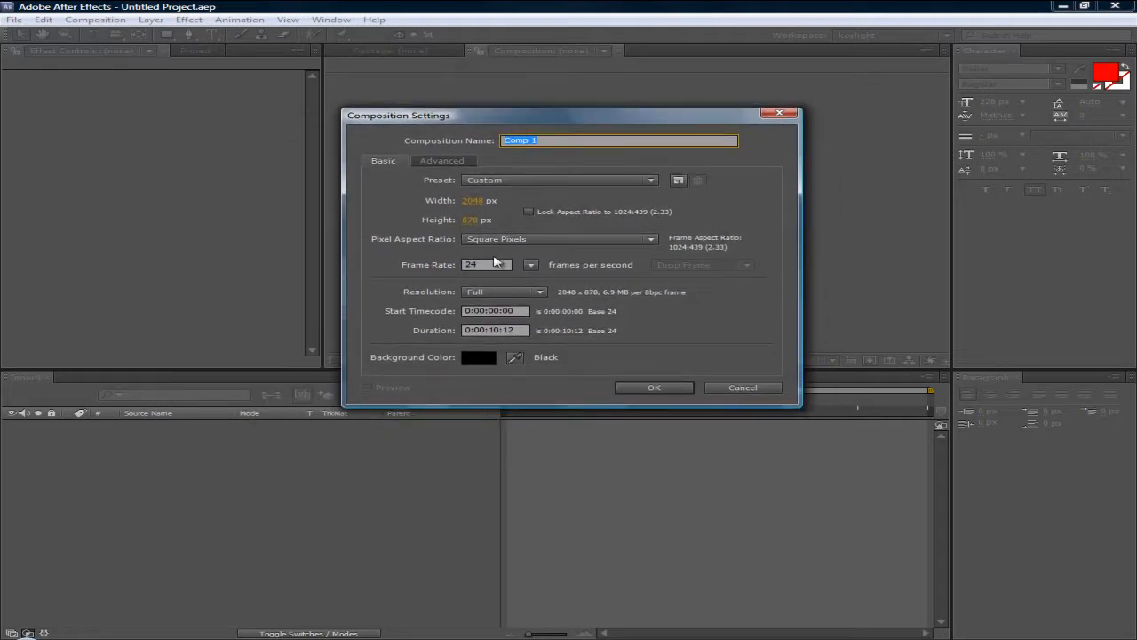
{"action": "left_click", "coordinate": [473, 201]}
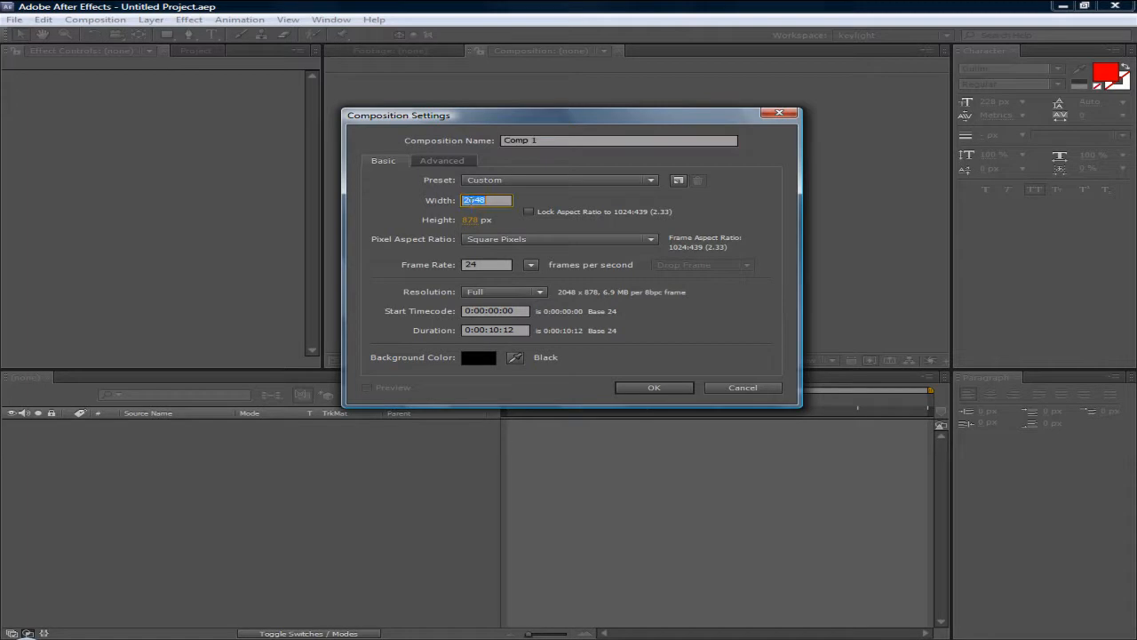
{"action": "key", "text": "Tab"}
{"action": "left_click", "coordinate": [471, 201]}
{"action": "left_click", "coordinate": [512, 187]}
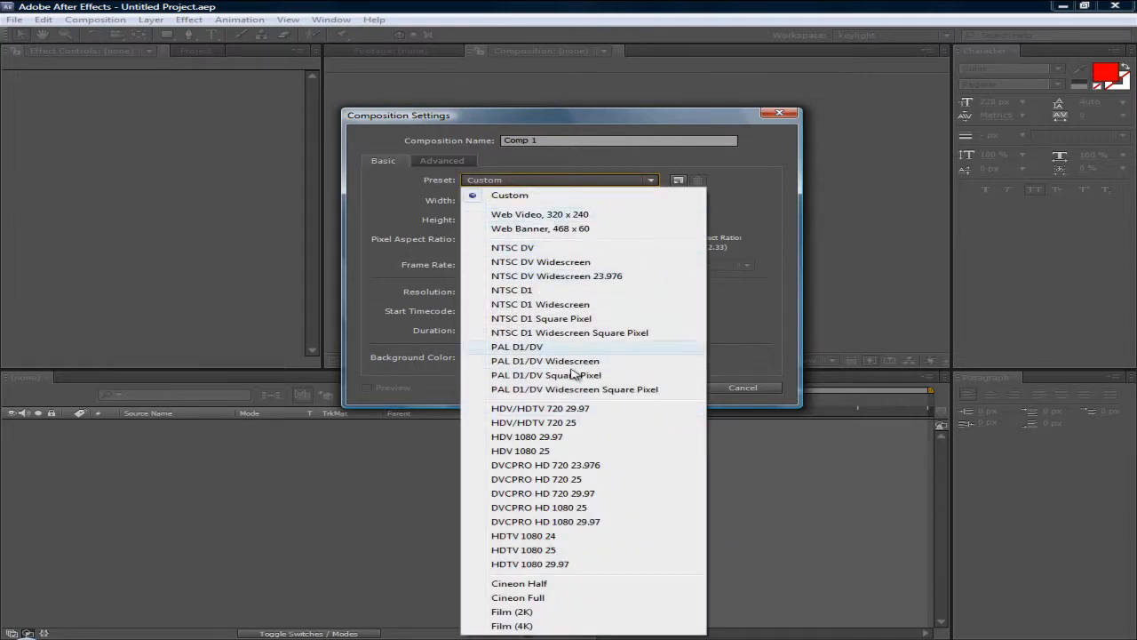
{"action": "left_click", "coordinate": [404, 188]}
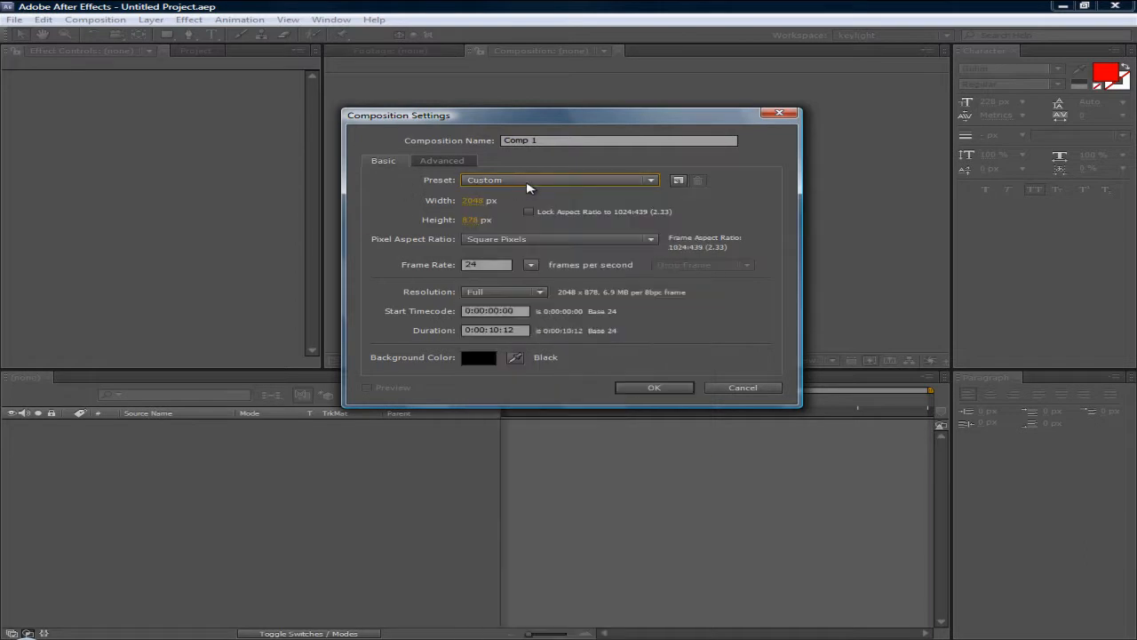
Examine the width, height, pixel aspect ratio and frame rate settings of the new composition.
{"action": "left_click", "coordinate": [479, 204]}
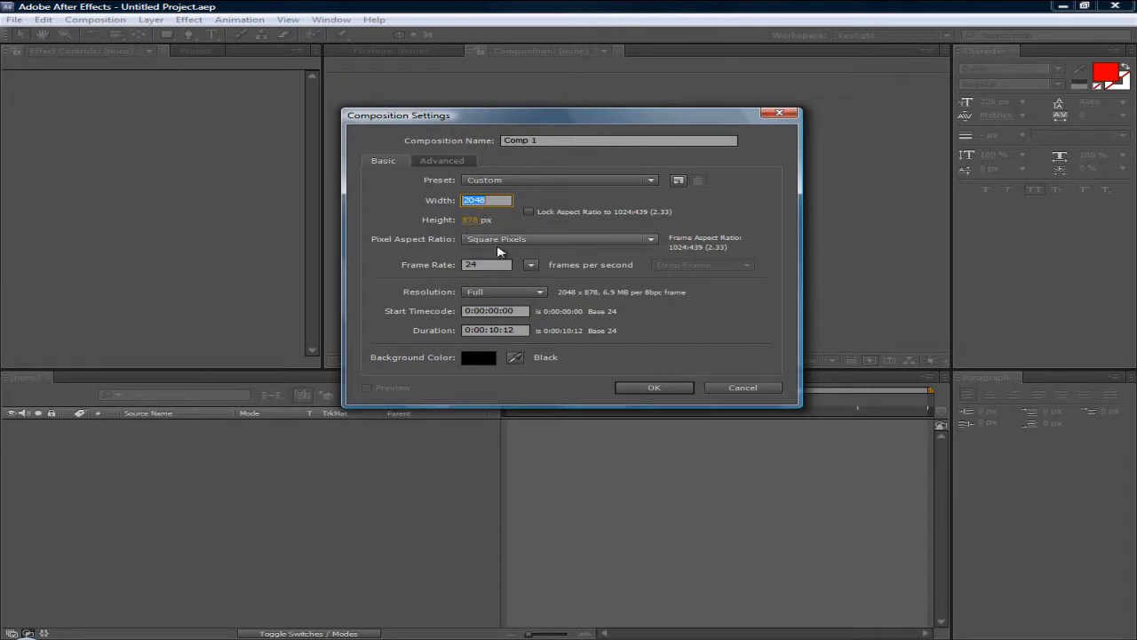
{"action": "left_click", "coordinate": [511, 223]}
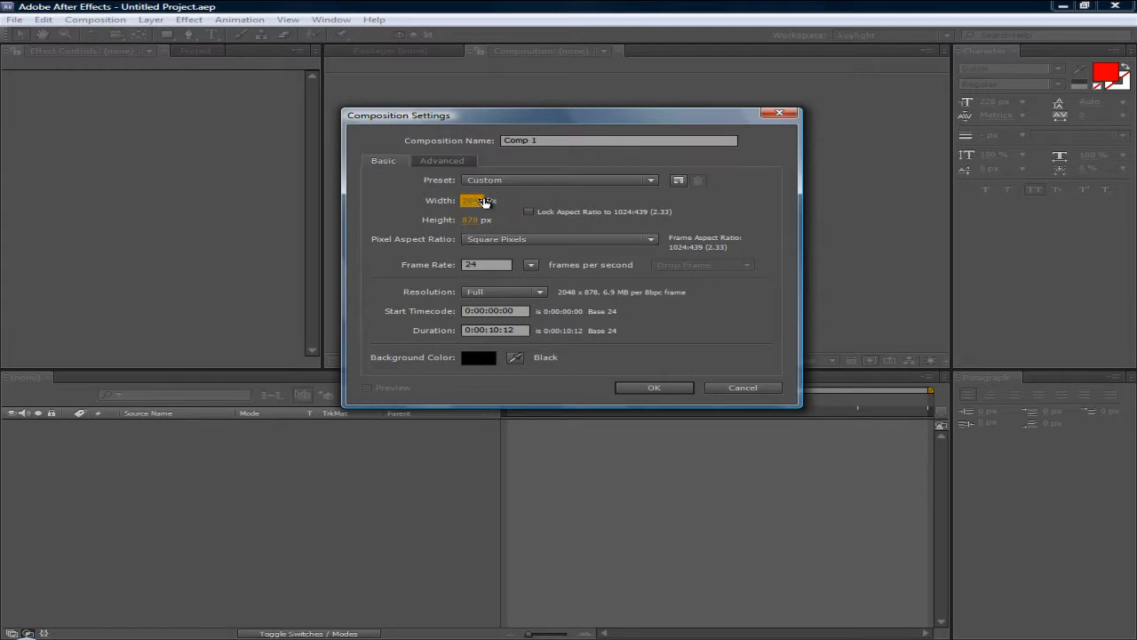
{"action": "left_click", "coordinate": [565, 240]}
{"action": "left_click", "coordinate": [553, 256]}
{"action": "left_click", "coordinate": [486, 265]}
{"action": "left_click_drag", "start_coordinate": [575, 121], "coordinate": [574, 84]}
{"action": "left_click_drag", "start_coordinate": [488, 227], "coordinate": [379, 228]}
{"action": "left_click", "coordinate": [406, 231]}
{"action": "left_click", "coordinate": [488, 227]}
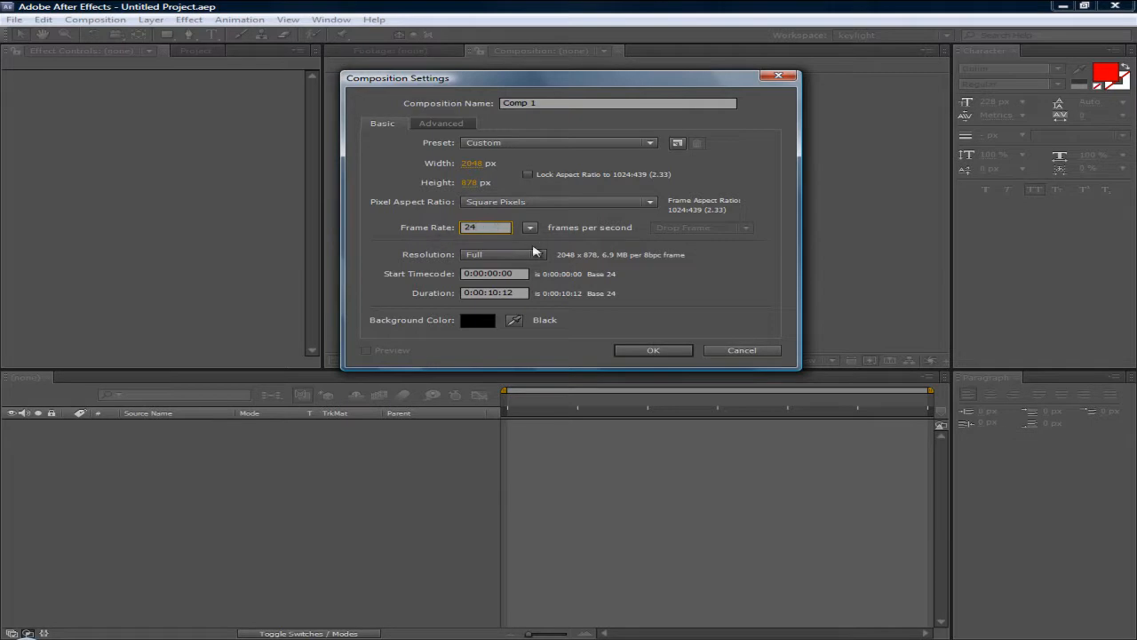
Look through the available resolution options for the composition, keeping Full.
{"action": "left_click", "coordinate": [533, 257]}
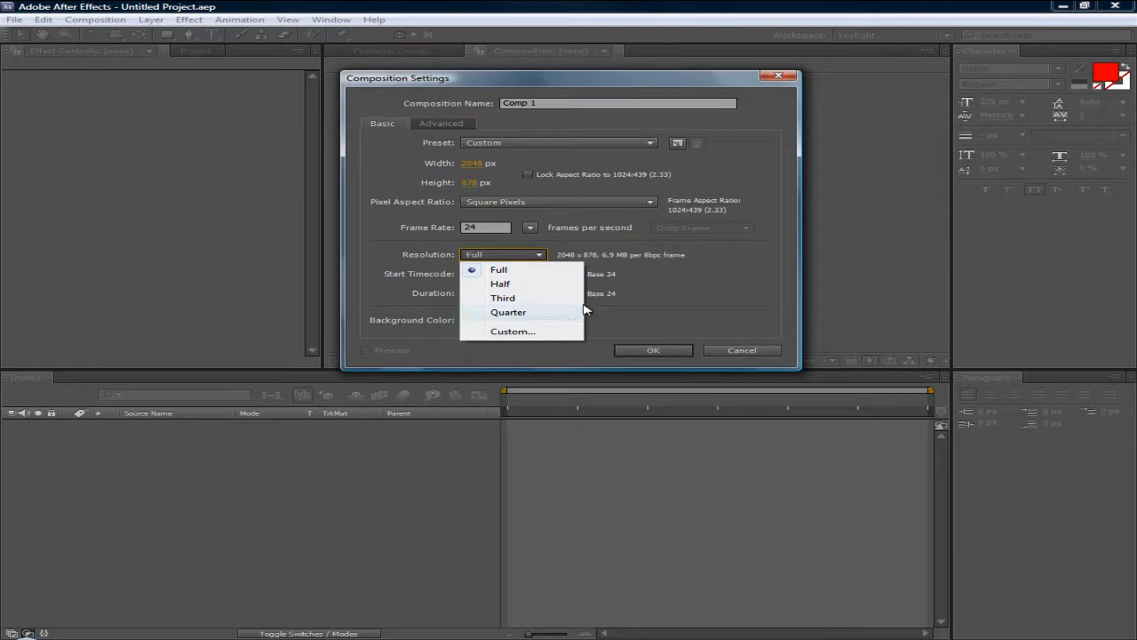
{"action": "left_click", "coordinate": [656, 294]}
{"action": "left_click", "coordinate": [528, 258]}
{"action": "left_click", "coordinate": [528, 255]}
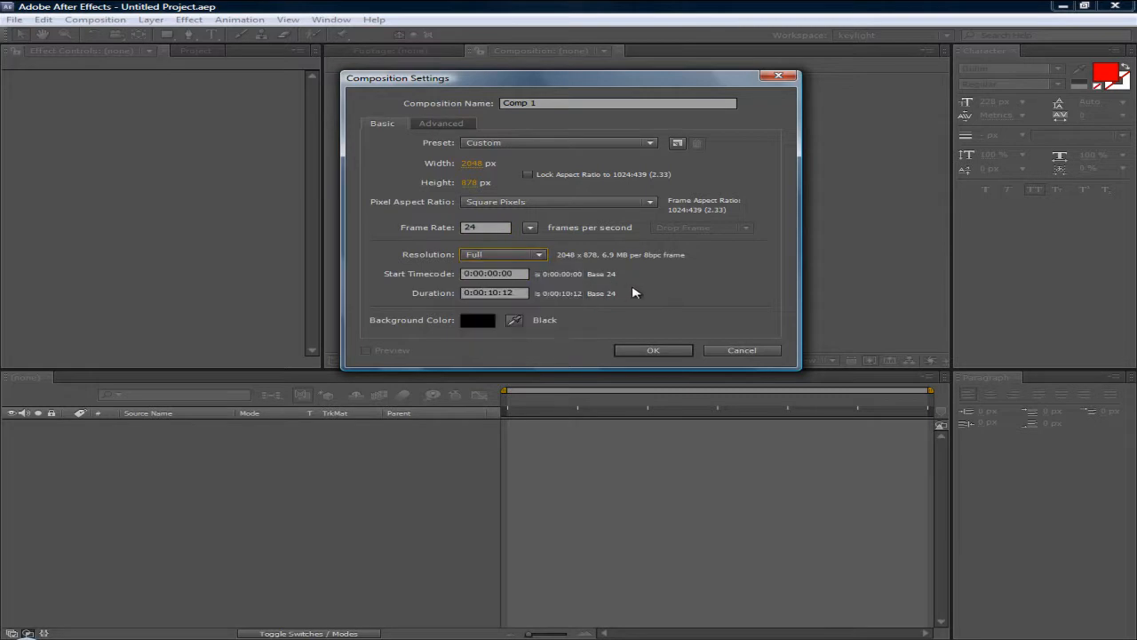
{"action": "mouse_move", "coordinate": [671, 81]}
{"action": "left_mouse_down"}
{"action": "mouse_move", "coordinate": [673, 144]}
{"action": "mouse_move", "coordinate": [684, 74]}
{"action": "left_mouse_up"}
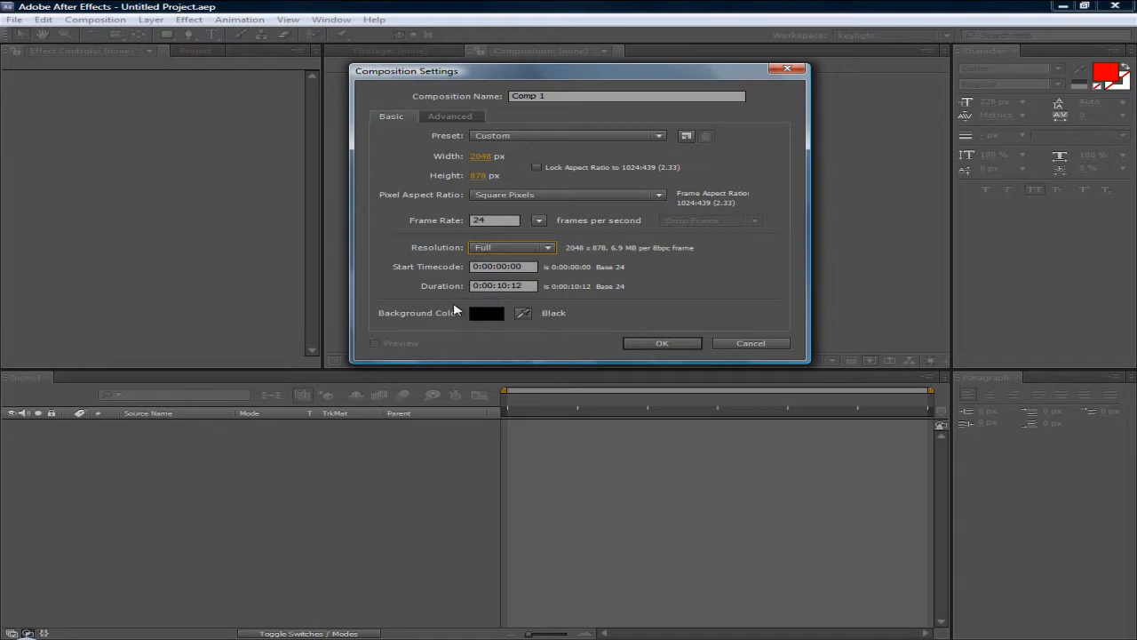
Examine the composition's duration, background color and name fields, plus its advanced rendering and motion blur options.
{"action": "left_click", "coordinate": [503, 285]}
{"action": "left_click", "coordinate": [486, 314]}
{"action": "left_click_drag", "start_coordinate": [300, 321], "coordinate": [240, 300]}
{"action": "left_click", "coordinate": [595, 345]}
{"action": "left_click", "coordinate": [562, 95]}
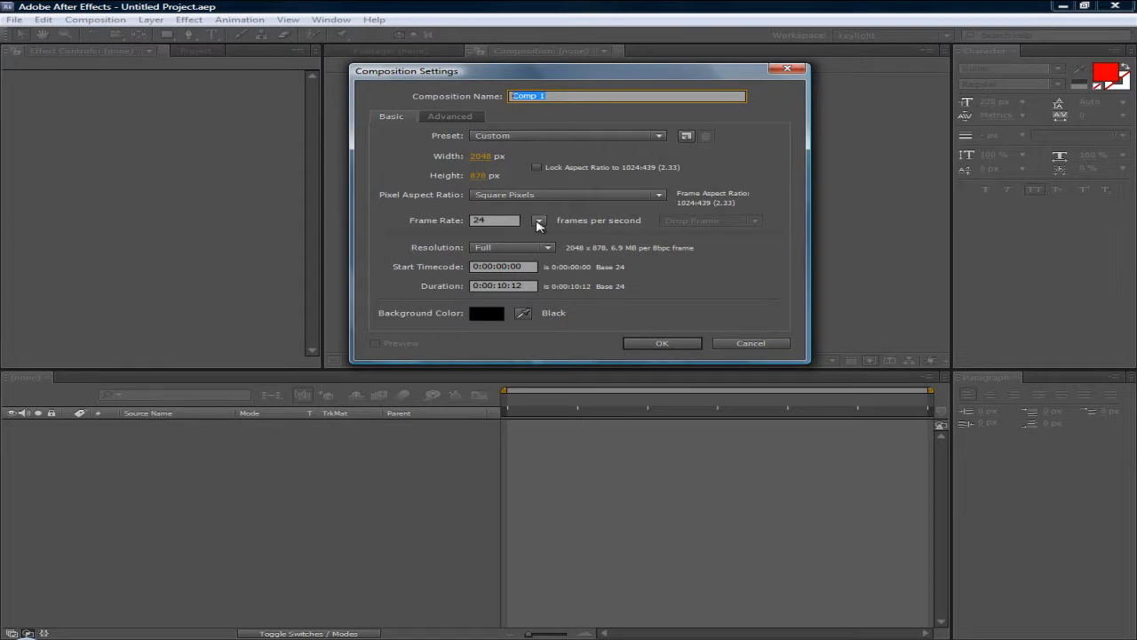
{"action": "left_click", "coordinate": [467, 119]}
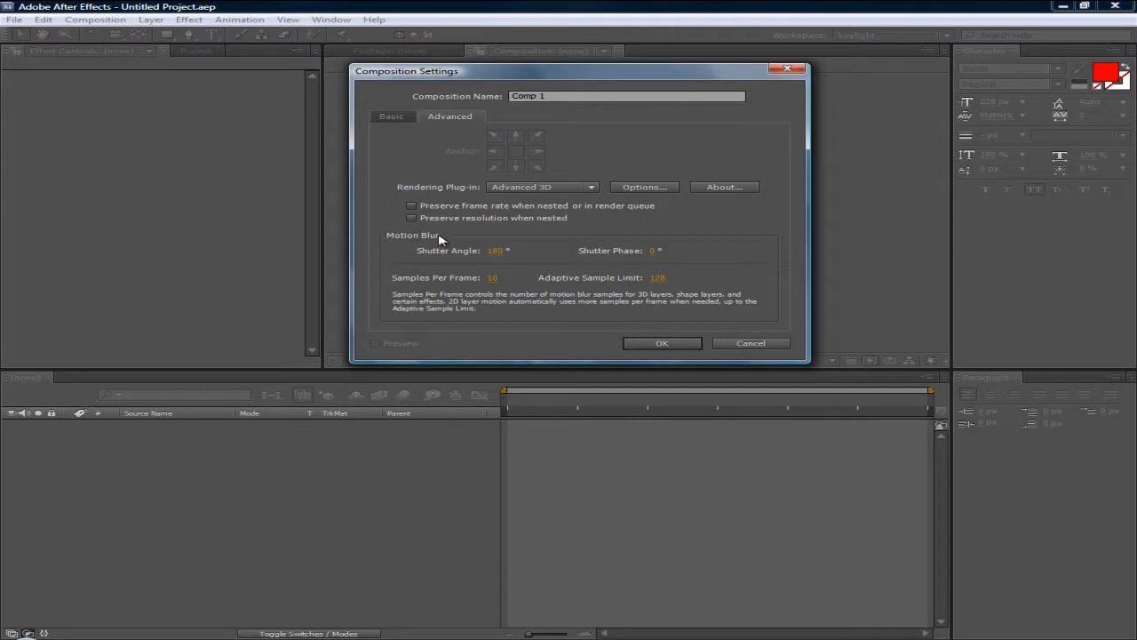
{"action": "left_click", "coordinate": [391, 116]}
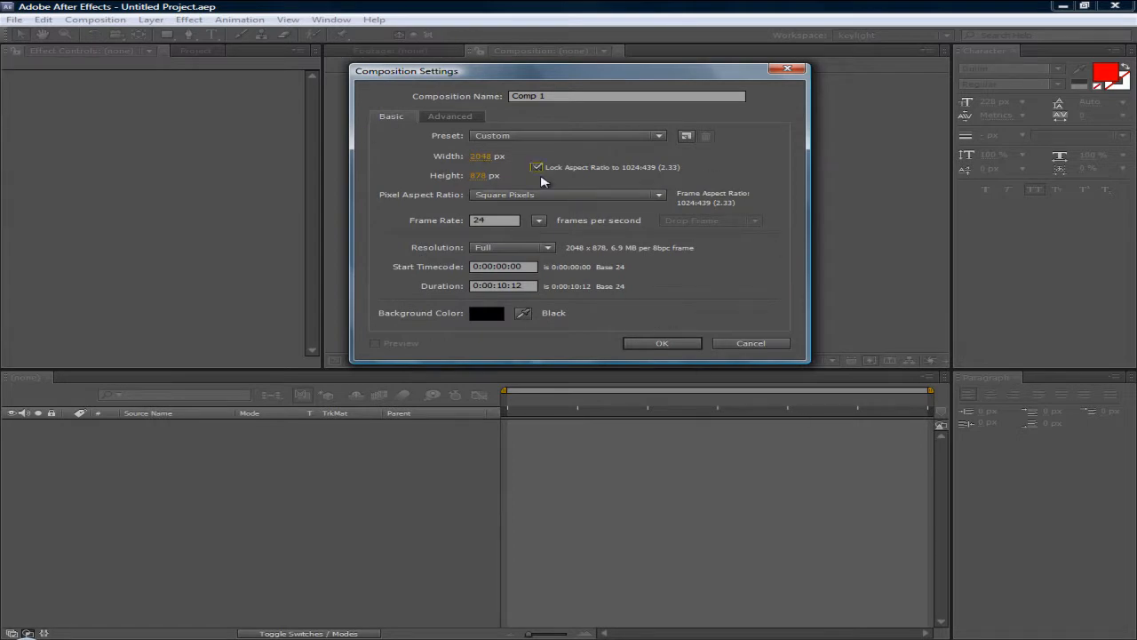
Try the aspect ratio lock on the composition's width and height, and release it again.
{"action": "left_click", "coordinate": [483, 157]}
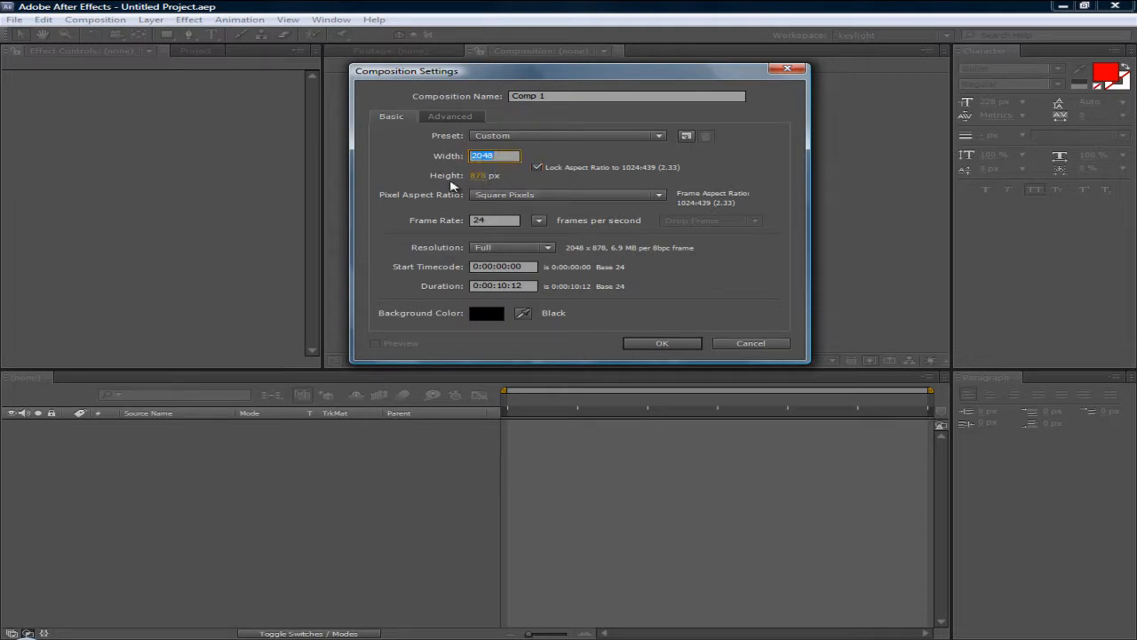
{"action": "left_click", "coordinate": [537, 169]}
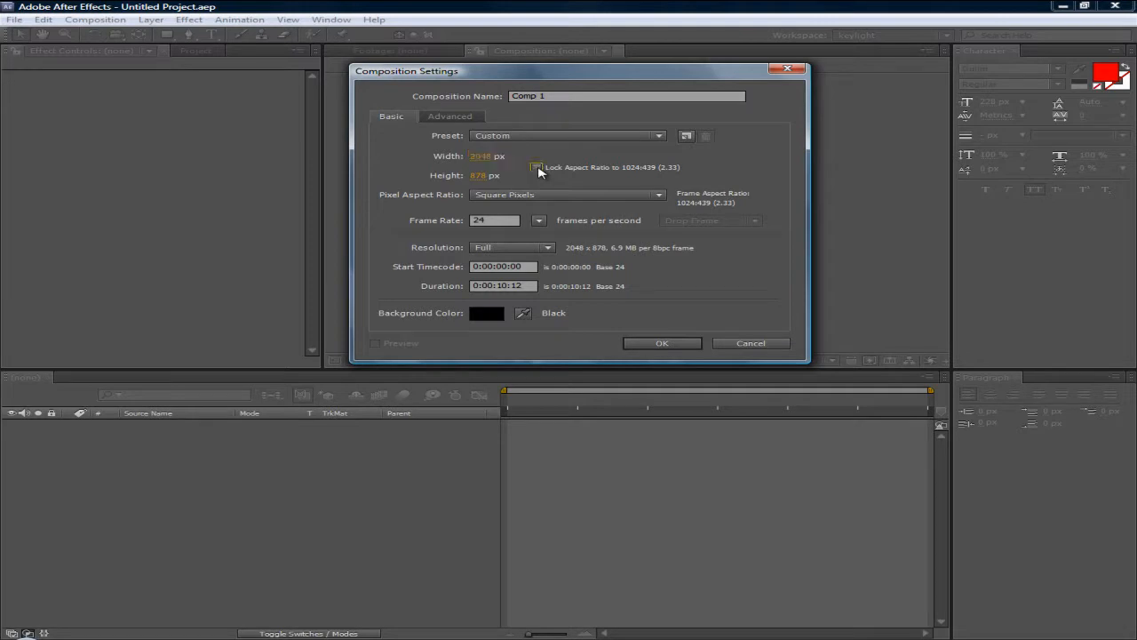
{"action": "left_click", "coordinate": [484, 156]}
{"action": "left_click", "coordinate": [479, 176]}
{"action": "left_click", "coordinate": [488, 158]}
{"action": "left_click", "coordinate": [479, 177]}
{"action": "left_click", "coordinate": [686, 140]}
{"action": "left_click_drag", "start_coordinate": [591, 172], "coordinate": [719, 180]}
{"action": "left_click", "coordinate": [677, 266]}
{"action": "left_click", "coordinate": [686, 138]}
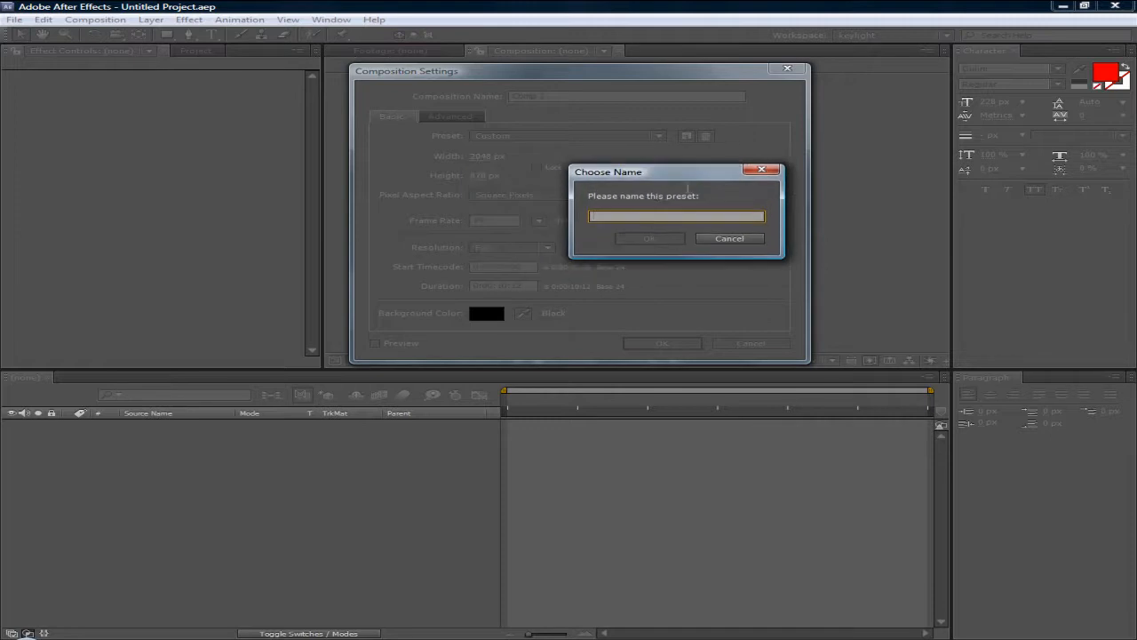
{"action": "left_click", "coordinate": [744, 242]}
Save the current composition settings as a preset named "example".
{"action": "left_click", "coordinate": [686, 138]}
{"action": "left_click", "coordinate": [653, 218]}
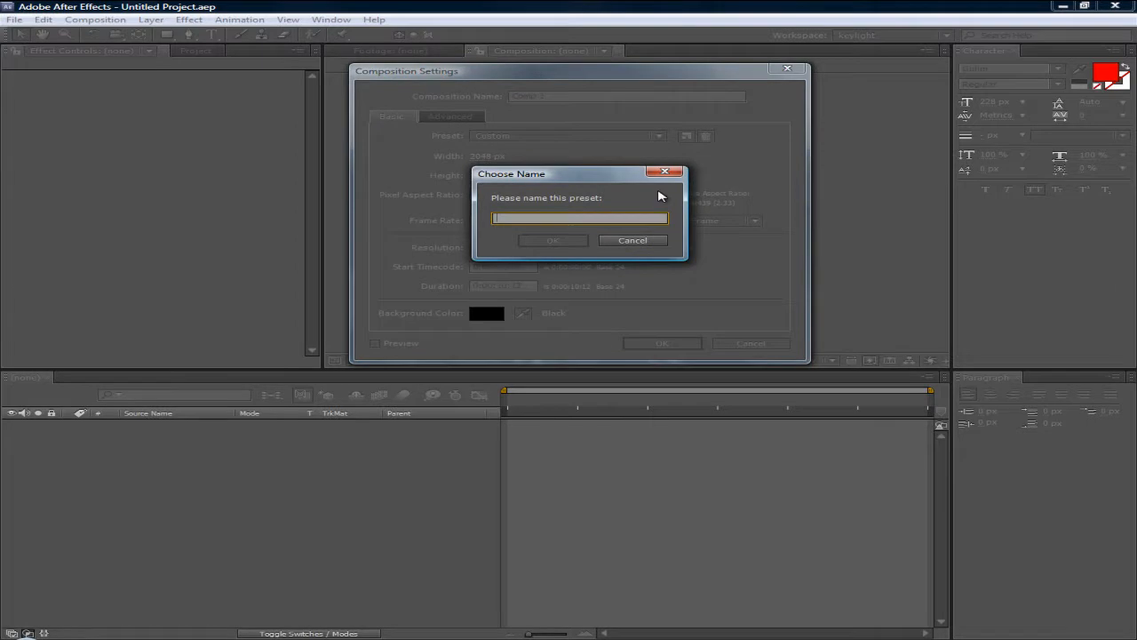
{"action": "type", "text": "example"}
{"action": "left_click", "coordinate": [574, 241]}
Look through the preset list and try the NTSC DV Widescreen preset on the composition.
{"action": "left_click", "coordinate": [657, 136]}
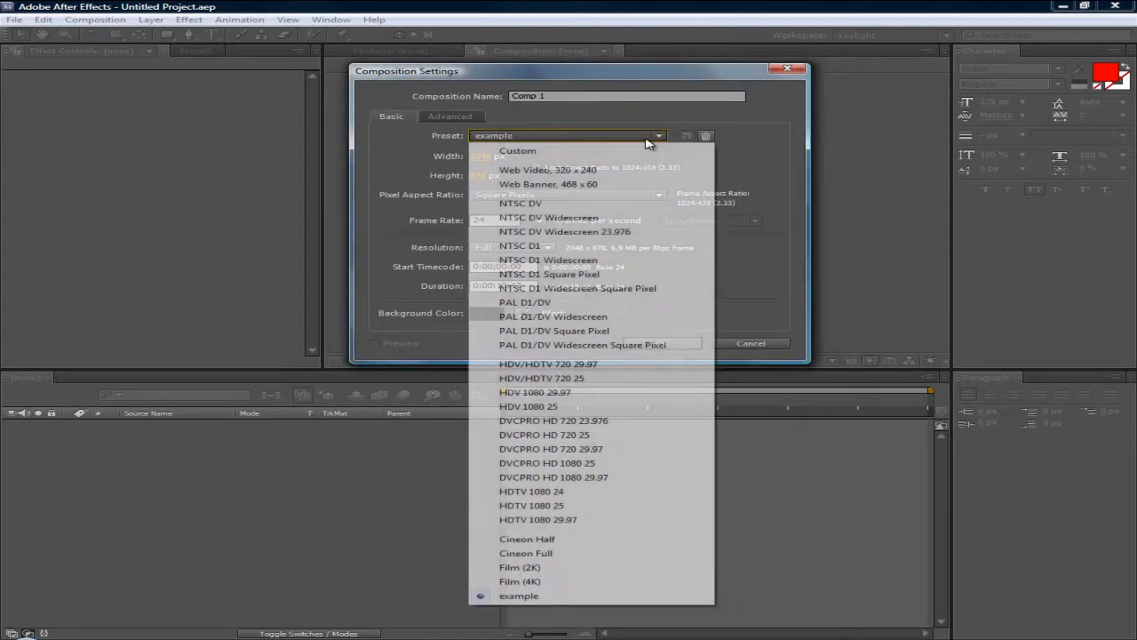
{"action": "left_click", "coordinate": [766, 214]}
{"action": "left_click", "coordinate": [584, 137]}
{"action": "left_click", "coordinate": [749, 241]}
{"action": "left_click", "coordinate": [584, 138]}
{"action": "left_click", "coordinate": [586, 218]}
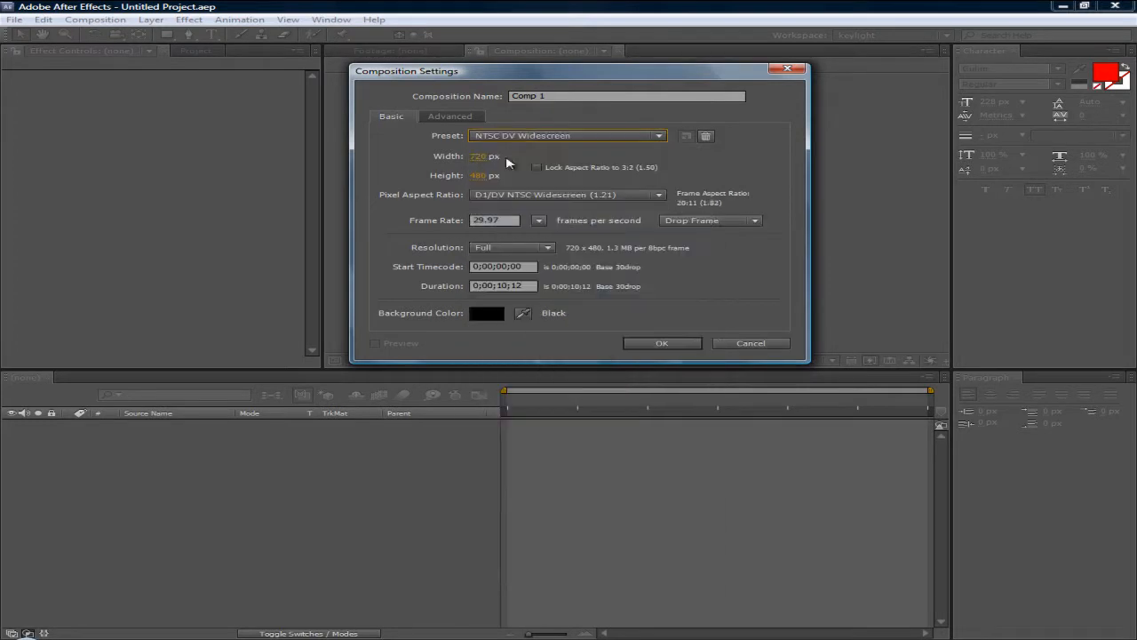
Apply the saved "example" preset and create the composition with the name Comp 1.
{"action": "left_click", "coordinate": [586, 138]}
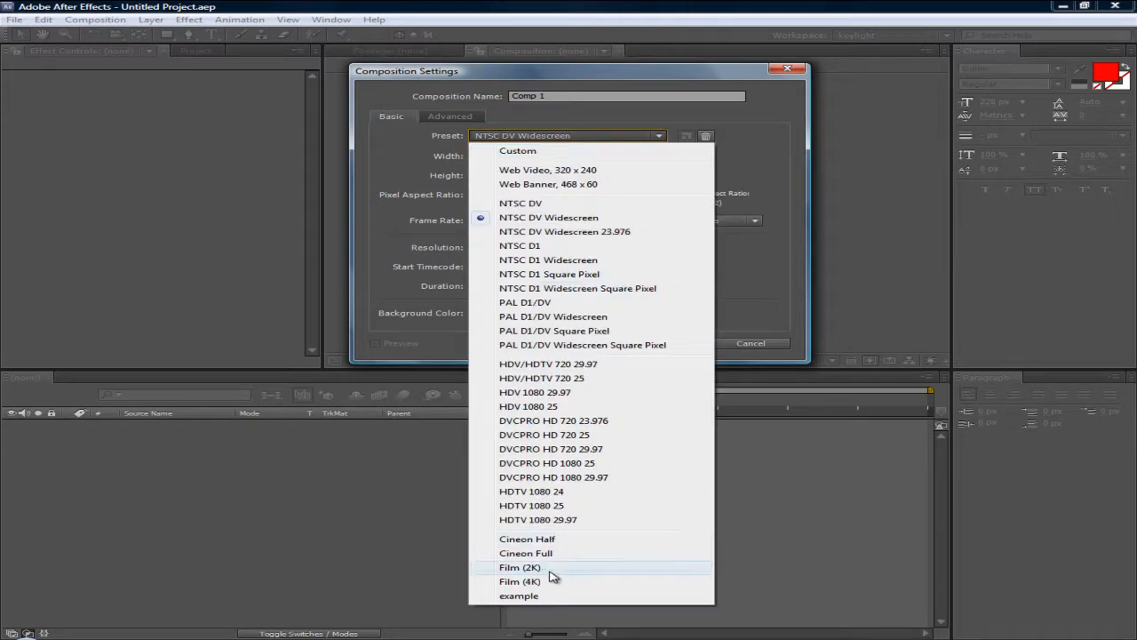
{"action": "left_click", "coordinate": [518, 596]}
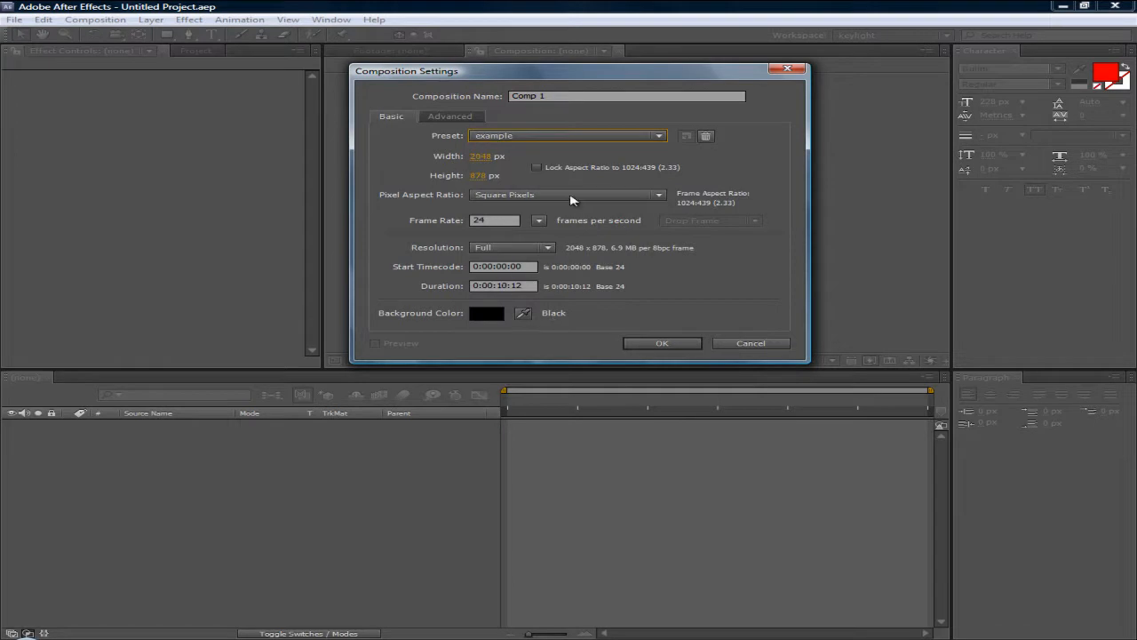
{"action": "left_click_drag", "start_coordinate": [624, 80], "coordinate": [486, 82]}
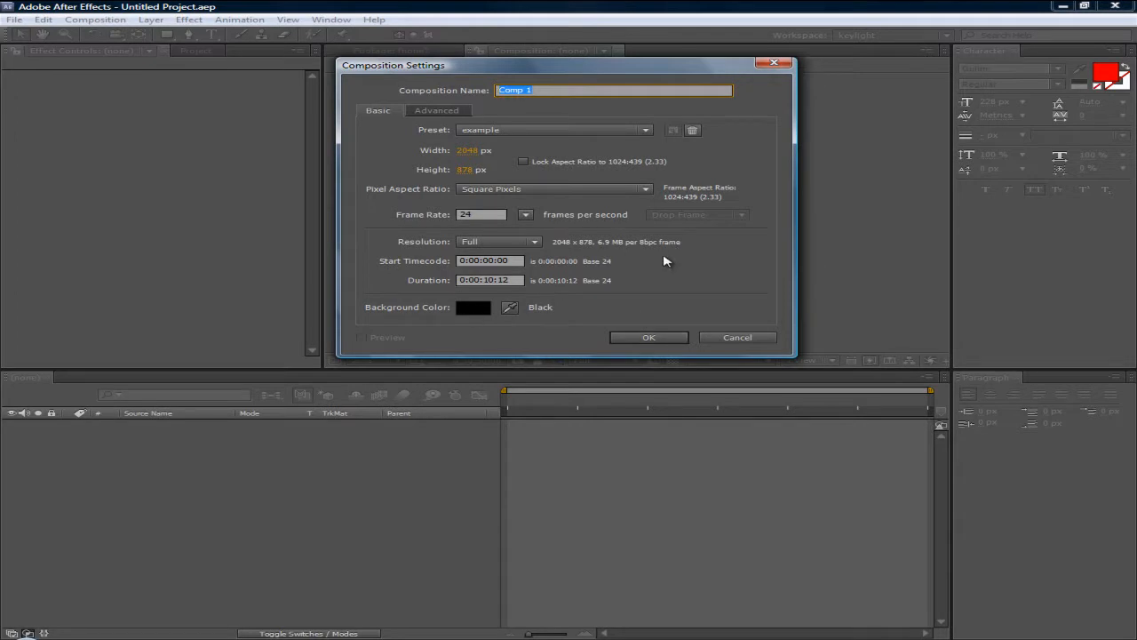
{"action": "left_click", "coordinate": [651, 343]}
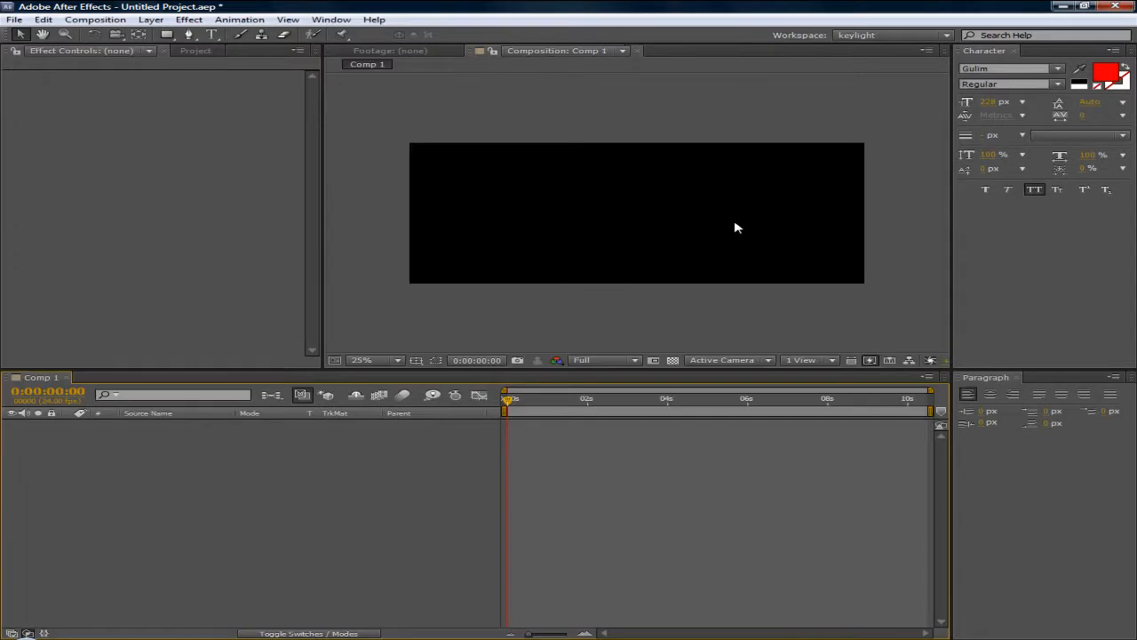
{"action": "scroll", "coordinate": [589, 291], "scroll_direction": "up", "scroll_amount": 3}
{"action": "scroll", "coordinate": [591, 292], "scroll_direction": "down", "scroll_amount": 3}
{"action": "scroll", "coordinate": [613, 211], "scroll_direction": "up", "scroll_amount": 3}
{"action": "scroll", "coordinate": [566, 202], "scroll_direction": "down", "scroll_amount": 3}
{"action": "mouse_move", "coordinate": [514, 412]}
{"action": "left_mouse_down"}
{"action": "mouse_move", "coordinate": [720, 400]}
{"action": "mouse_move", "coordinate": [470, 376]}
{"action": "mouse_move", "coordinate": [511, 400]}
{"action": "left_mouse_up"}
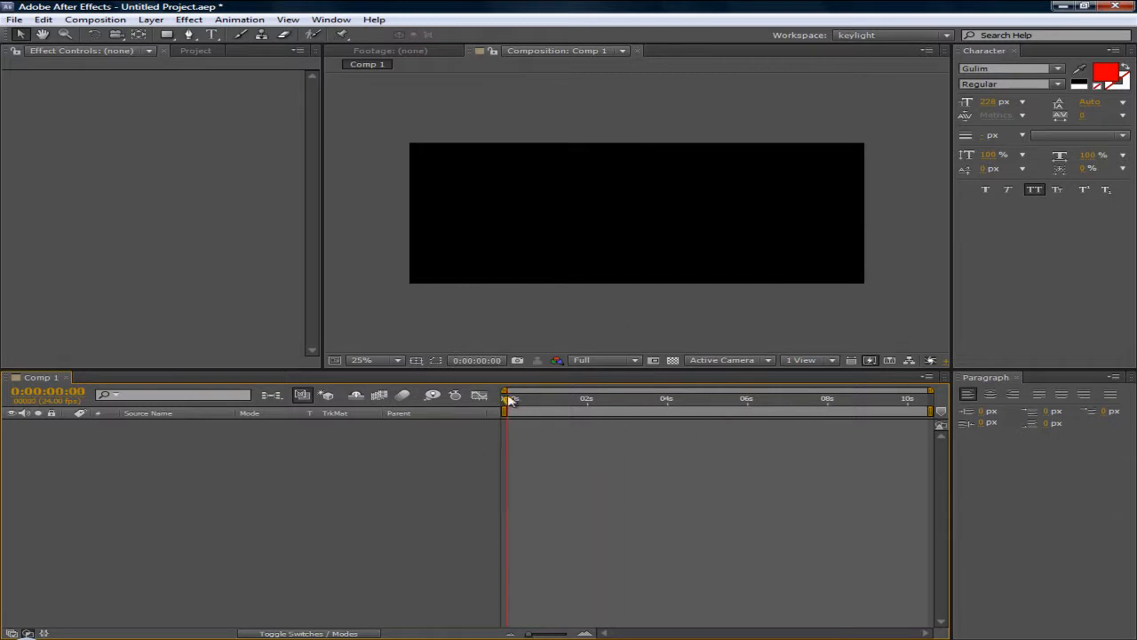
Place the Project panel ahead of Effect Controls, bring it to the front, and enlarge the timeline area slightly.
{"action": "left_click", "coordinate": [192, 51]}
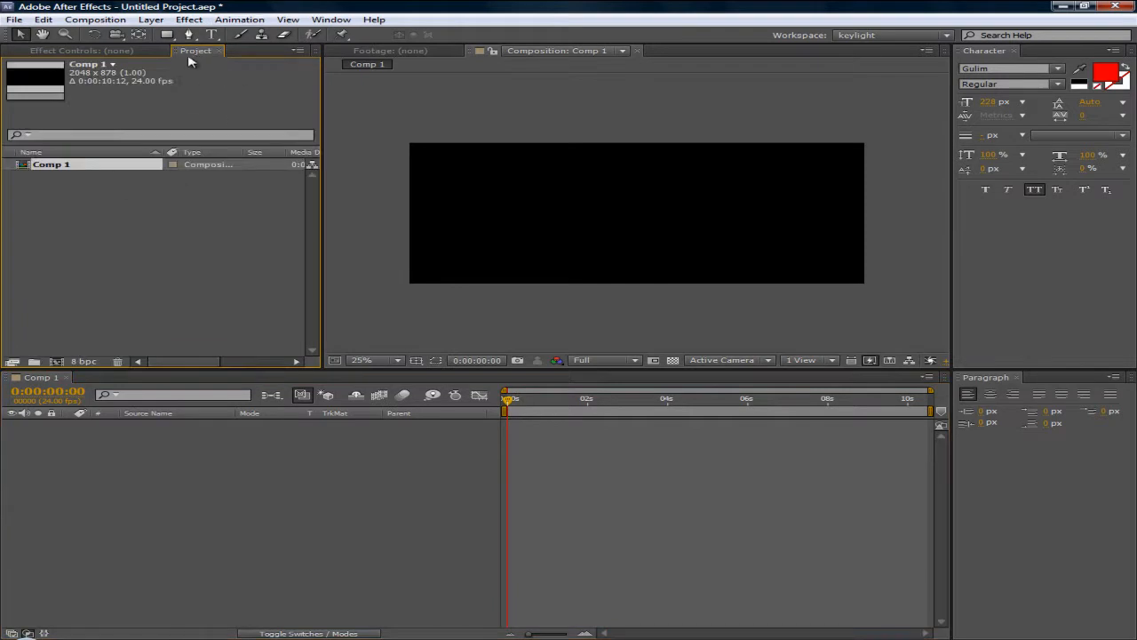
{"action": "left_click_drag", "start_coordinate": [192, 52], "coordinate": [133, 51]}
{"action": "left_click", "coordinate": [111, 53]}
{"action": "left_click", "coordinate": [29, 52]}
{"action": "left_click", "coordinate": [113, 54]}
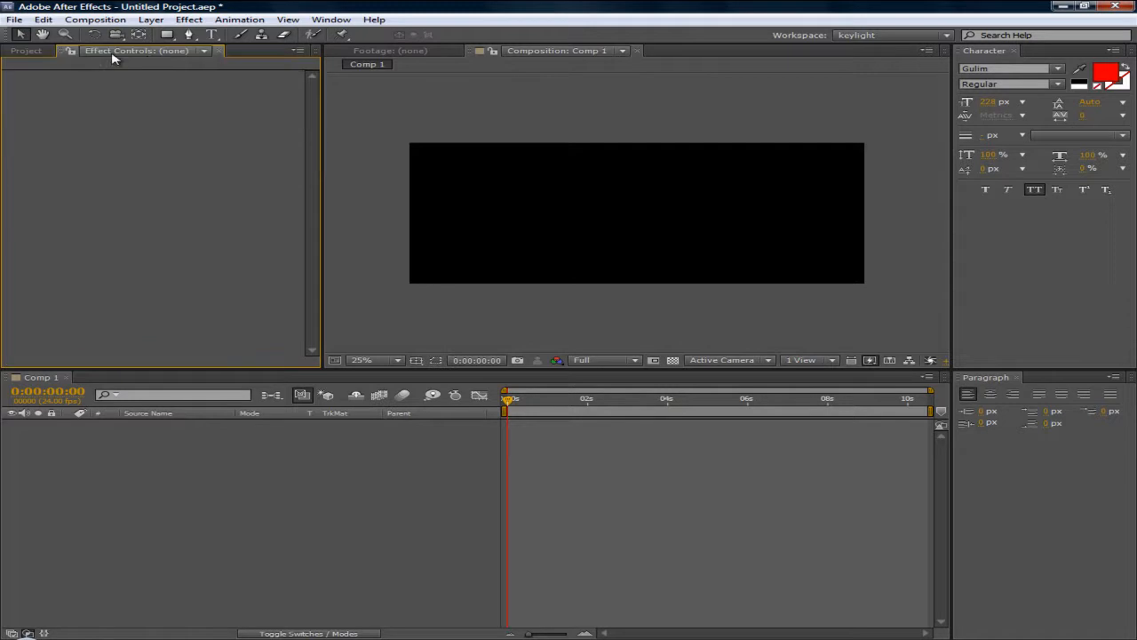
{"action": "left_click", "coordinate": [25, 51]}
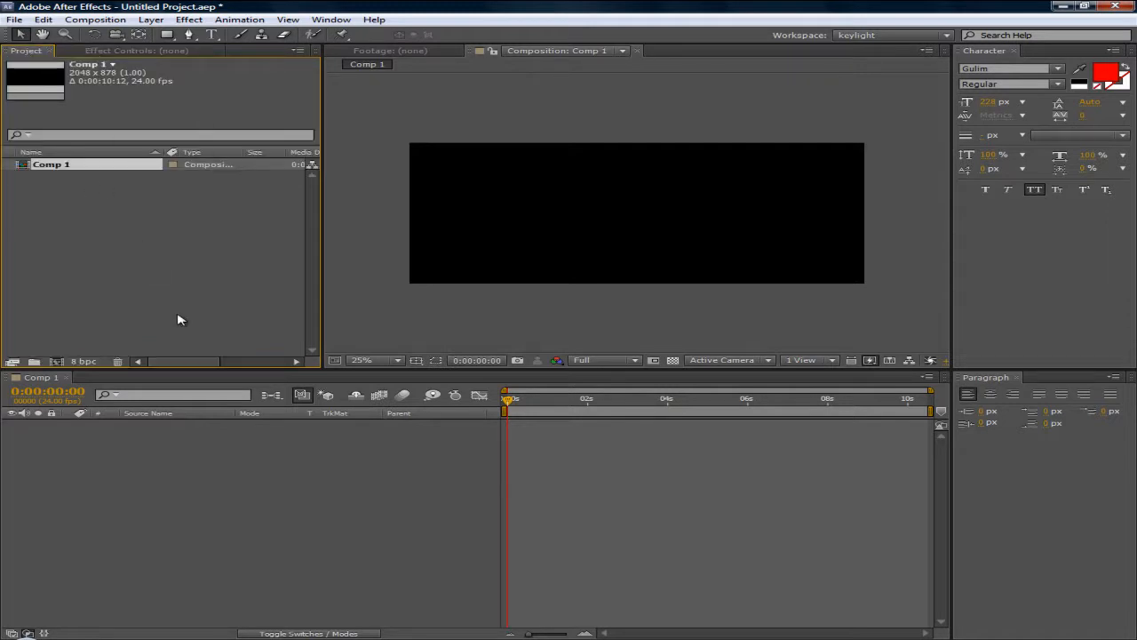
{"action": "mouse_move", "coordinate": [242, 370]}
{"action": "left_mouse_down"}
{"action": "mouse_move", "coordinate": [242, 435]}
{"action": "mouse_move", "coordinate": [241, 347]}
{"action": "left_mouse_up"}
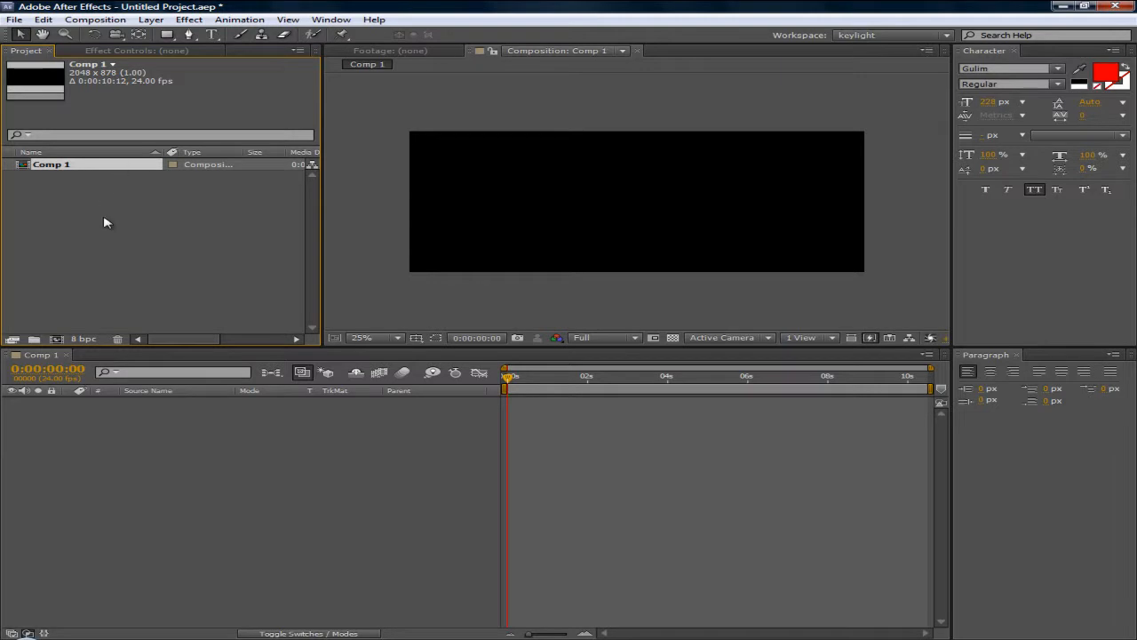
{"action": "left_click", "coordinate": [15, 19]}
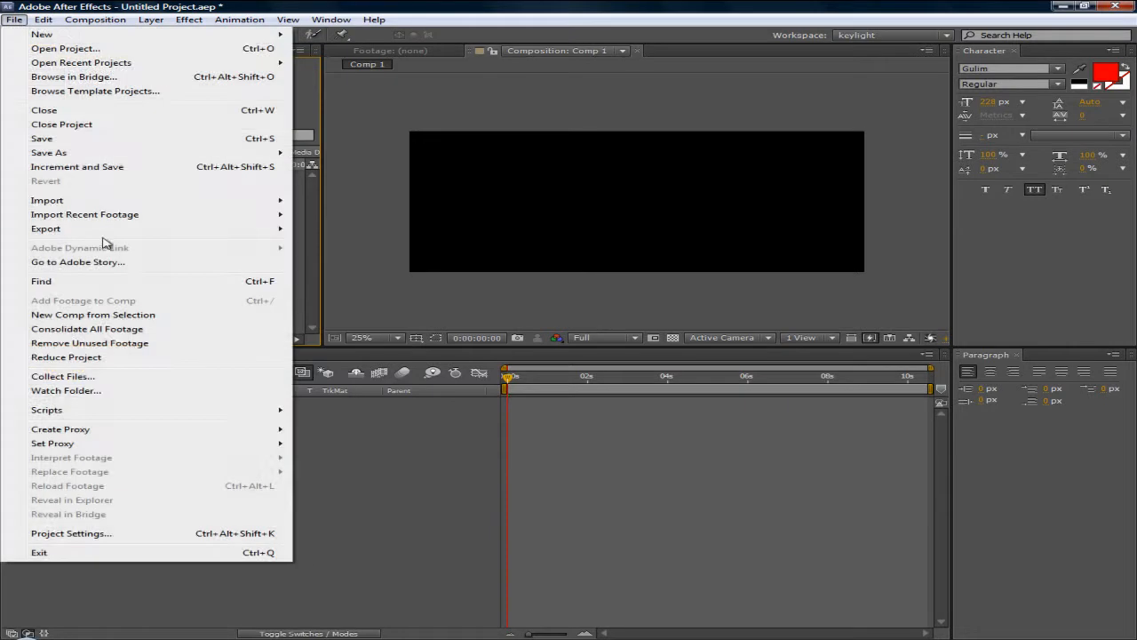
{"action": "mouse_move", "coordinate": [104, 205]}
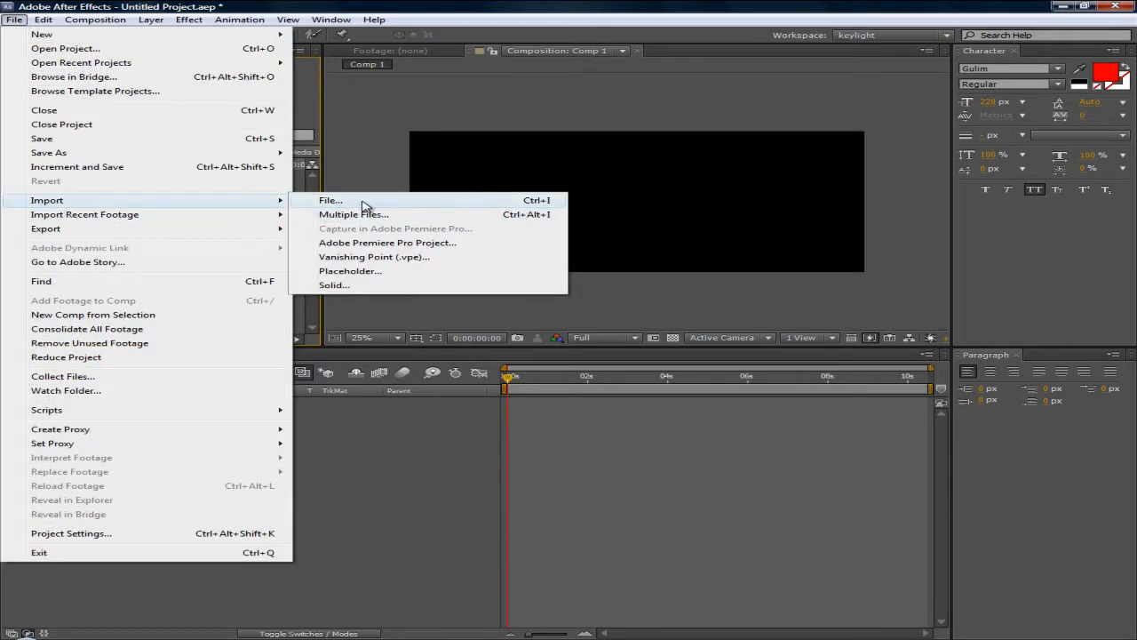
{"action": "left_click", "coordinate": [360, 201]}
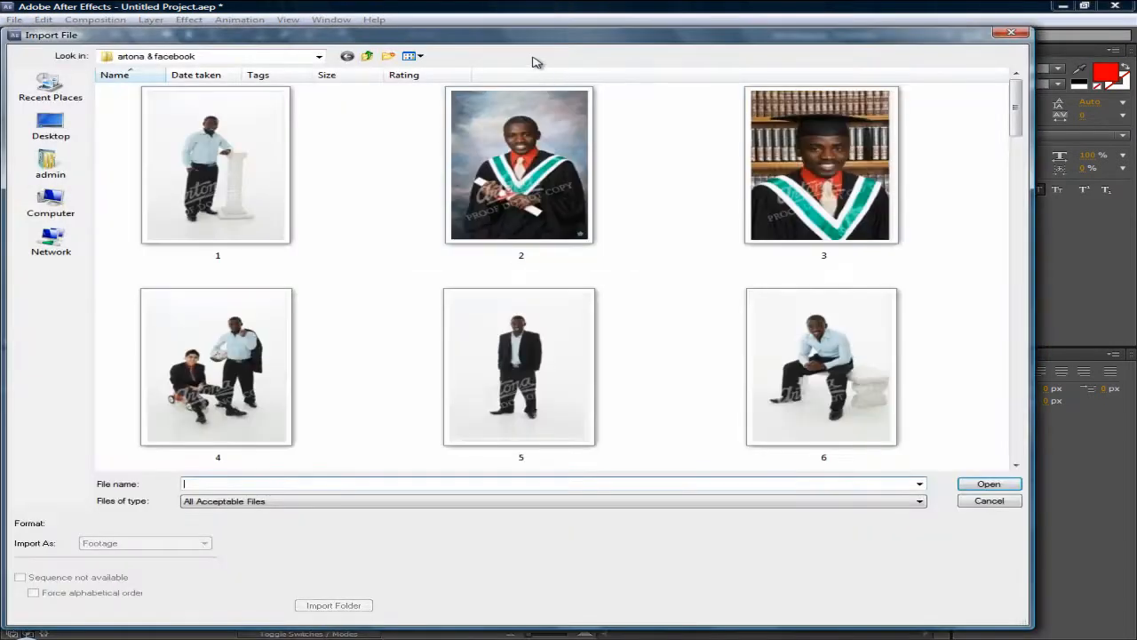
{"action": "left_click", "coordinate": [49, 124]}
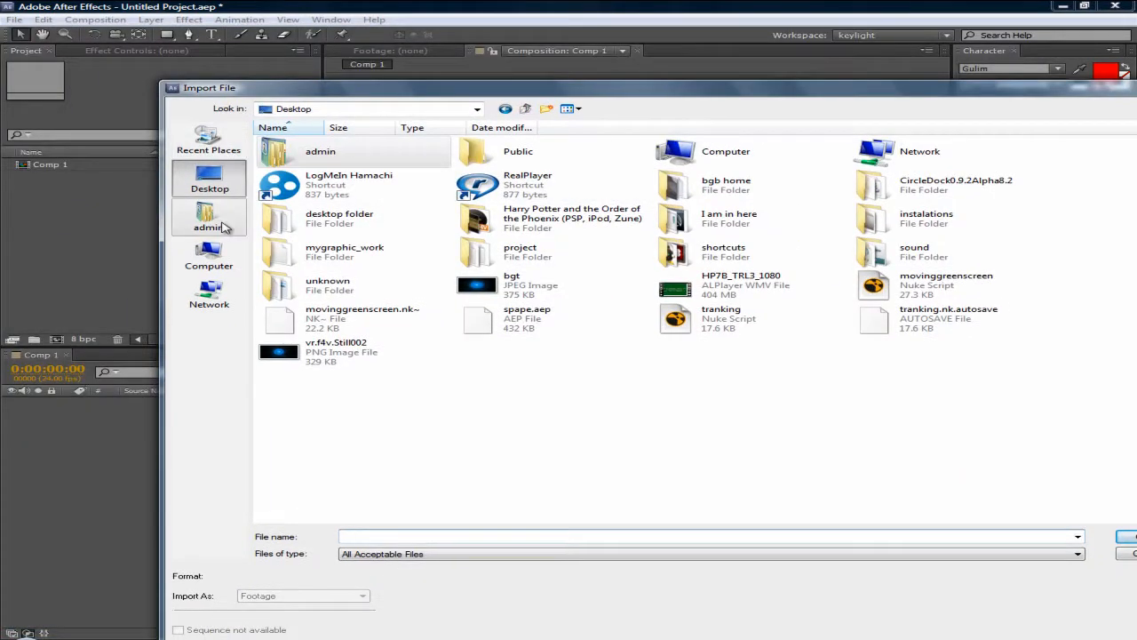
{"action": "left_click", "coordinate": [218, 260]}
{"action": "left_click", "coordinate": [229, 182]}
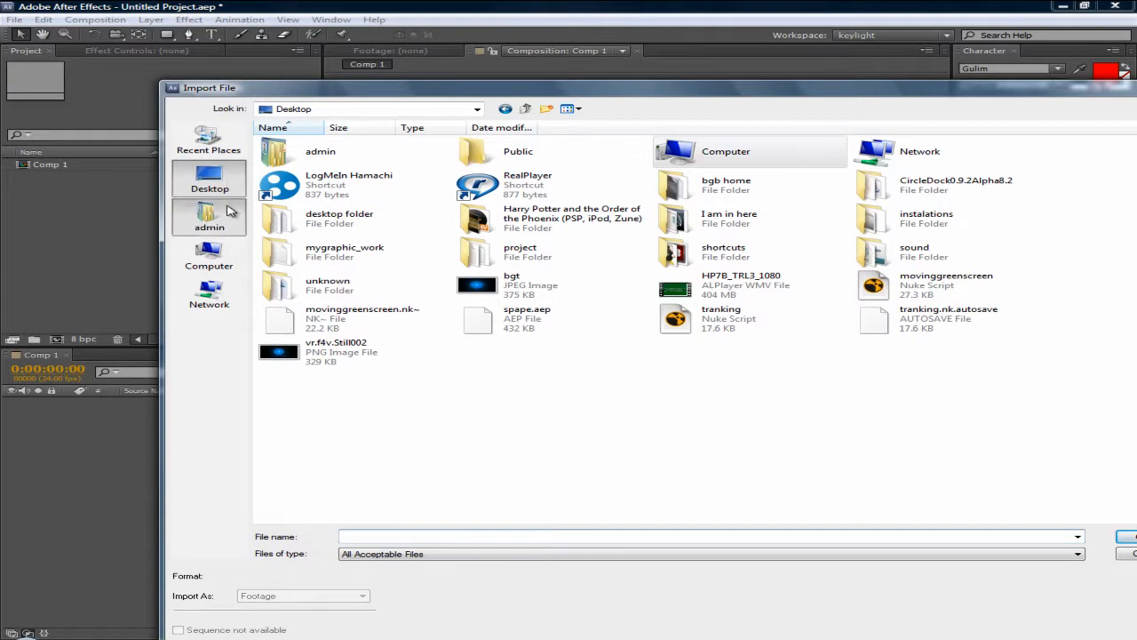
{"action": "left_click", "coordinate": [229, 211]}
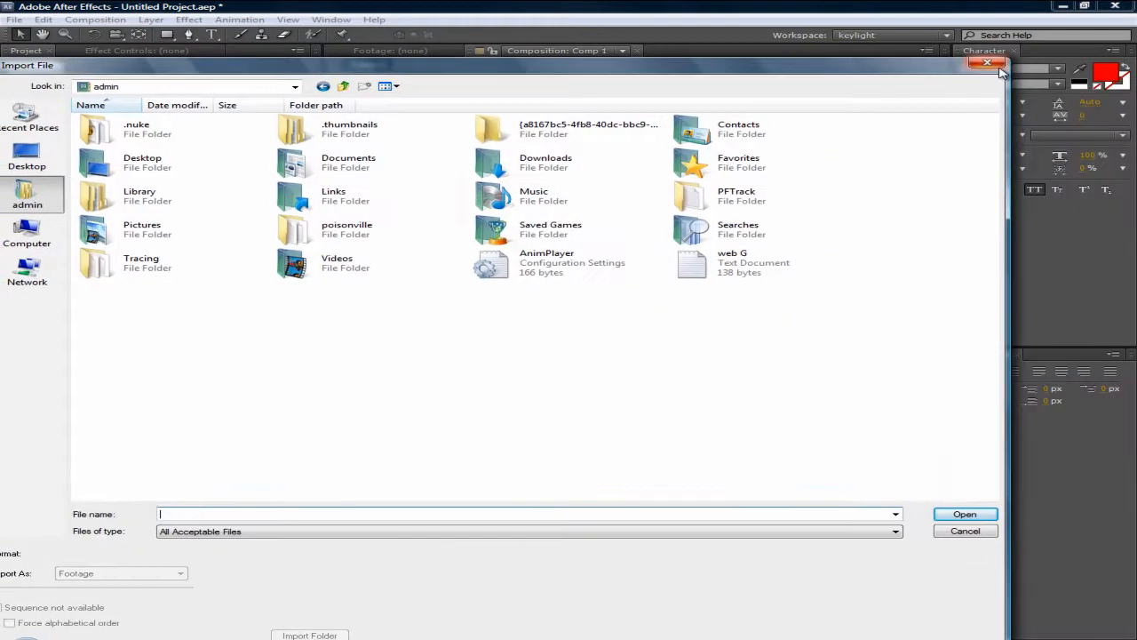
{"action": "left_click", "coordinate": [1000, 68]}
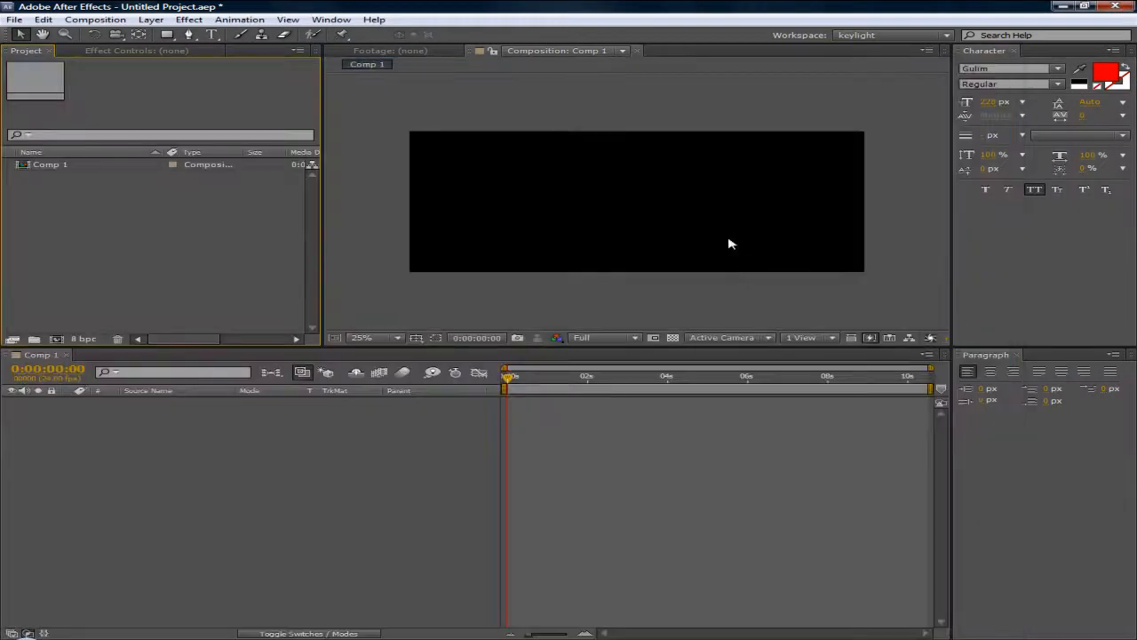
Start a file import and browse to the Sample Videos folder inside the admin user's Videos folder.
{"action": "double_click", "coordinate": [132, 240]}
{"action": "left_click", "coordinate": [83, 125]}
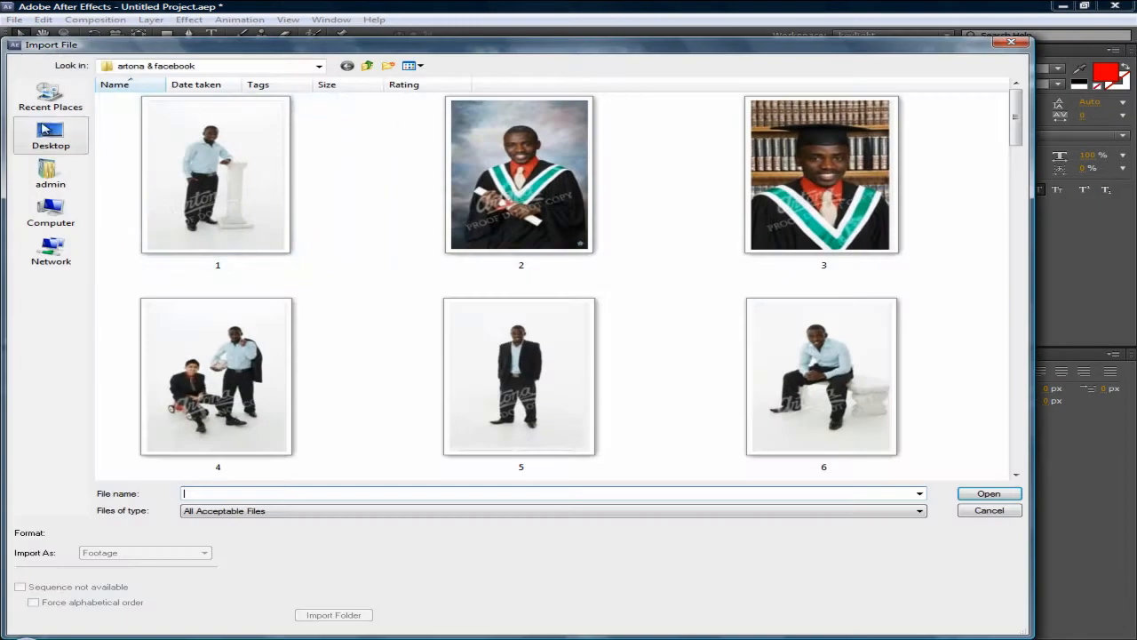
{"action": "left_click", "coordinate": [51, 174]}
{"action": "left_click", "coordinate": [53, 215]}
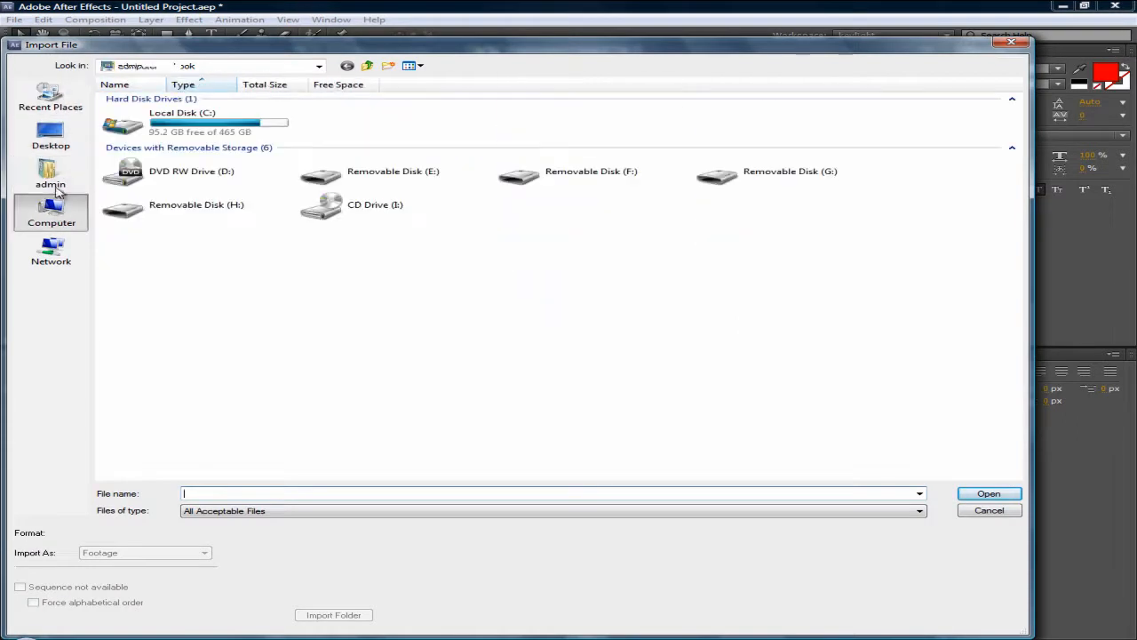
{"action": "left_click", "coordinate": [53, 171]}
{"action": "double_click", "coordinate": [387, 244]}
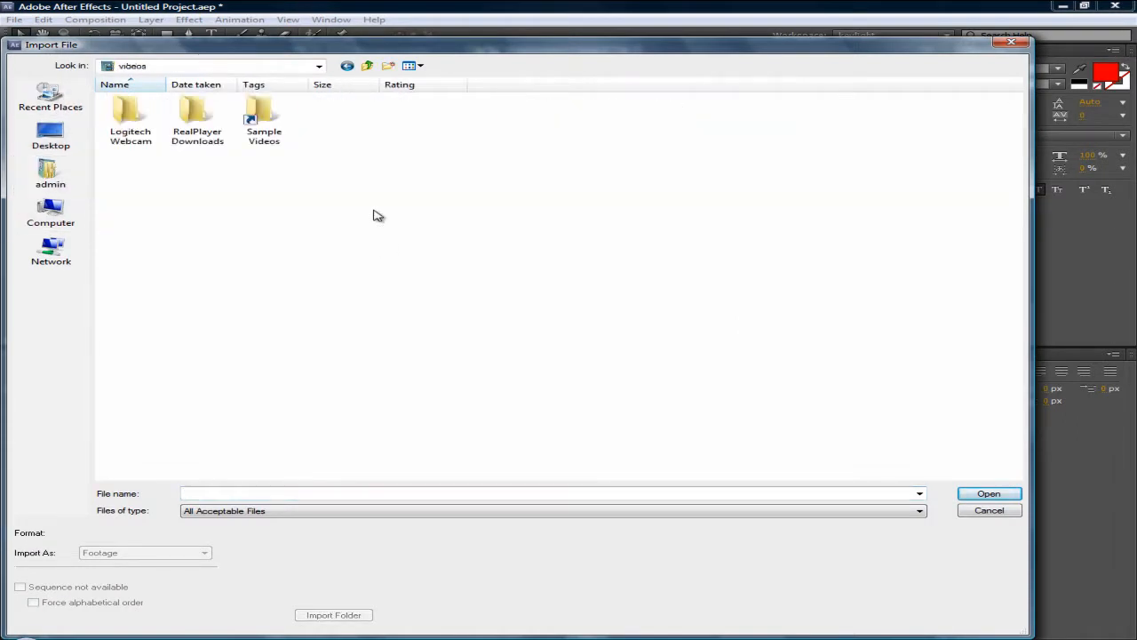
{"action": "double_click", "coordinate": [283, 124]}
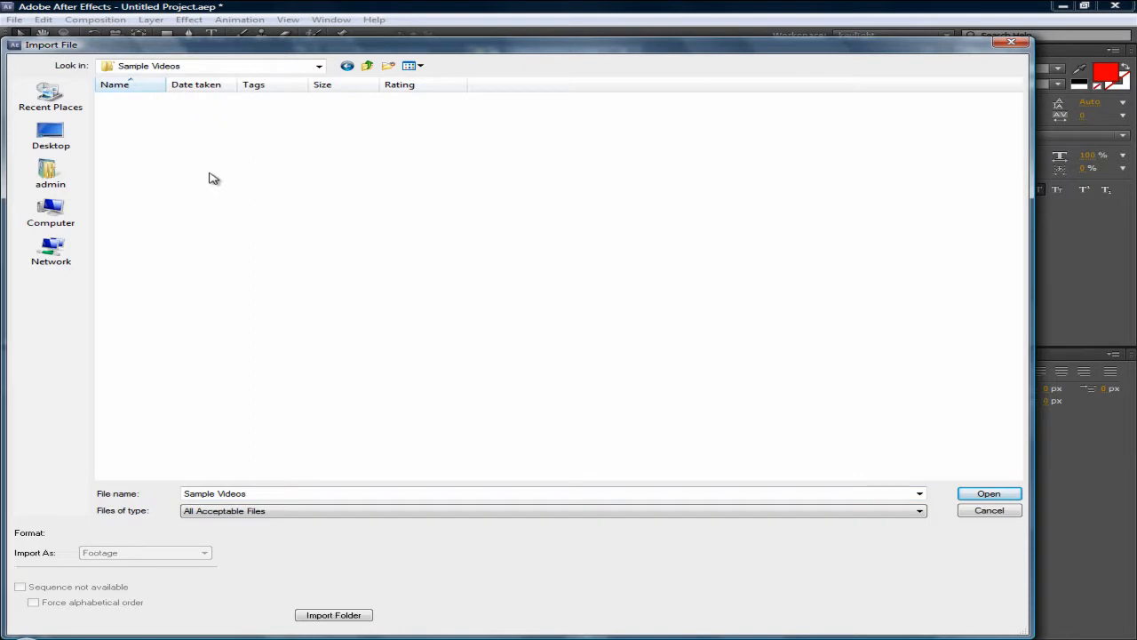
{"action": "left_click_drag", "start_coordinate": [508, 49], "coordinate": [526, 28]}
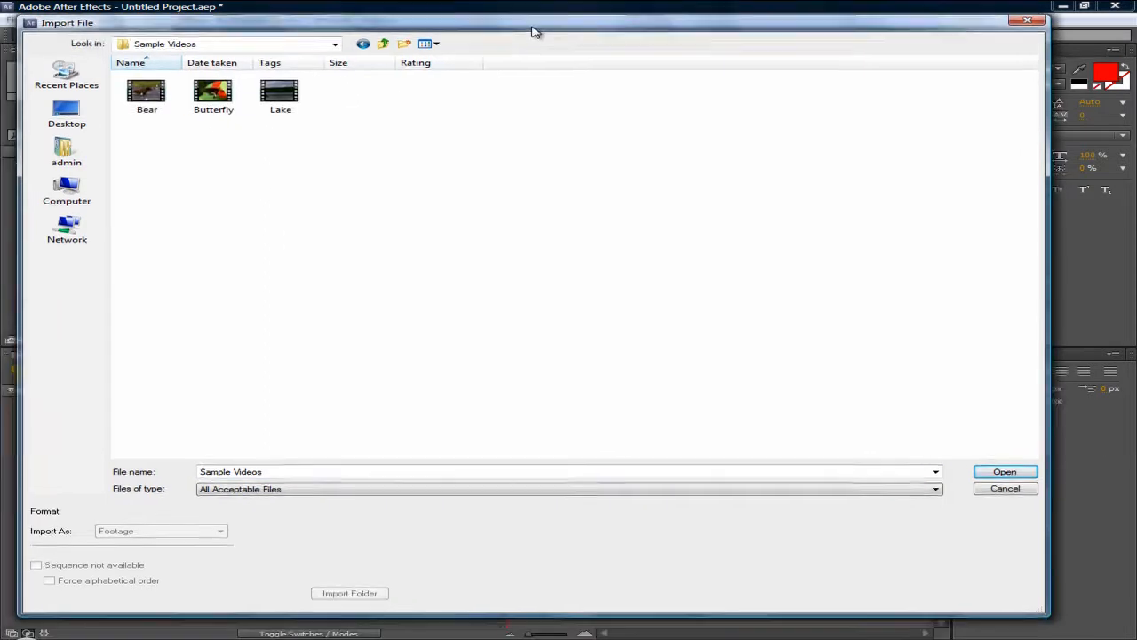
Try importing the Bear video from Sample Videos, and cancel at its alpha channel interpretation.
{"action": "left_click", "coordinate": [298, 105]}
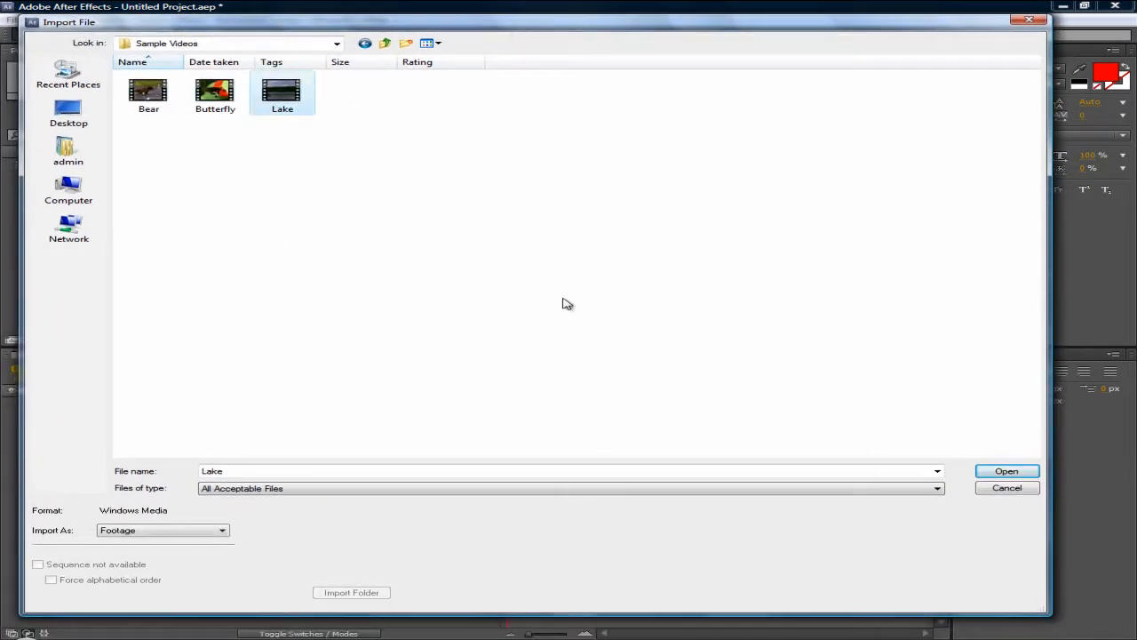
{"action": "left_click", "coordinate": [165, 107]}
{"action": "left_click", "coordinate": [1006, 470]}
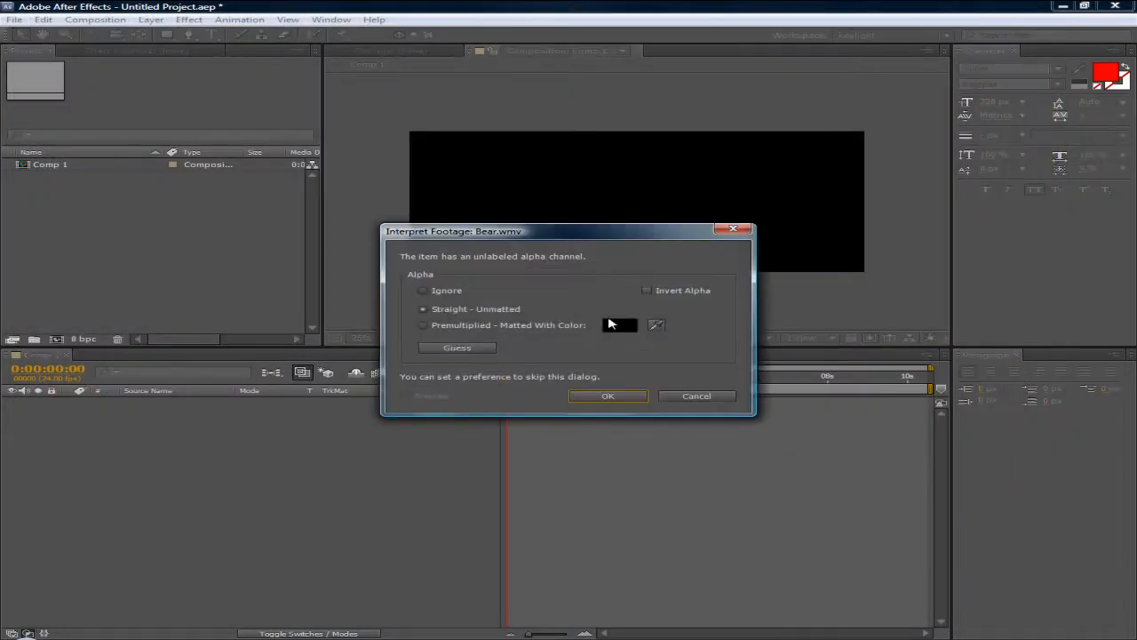
{"action": "left_click_drag", "start_coordinate": [510, 232], "coordinate": [531, 139]}
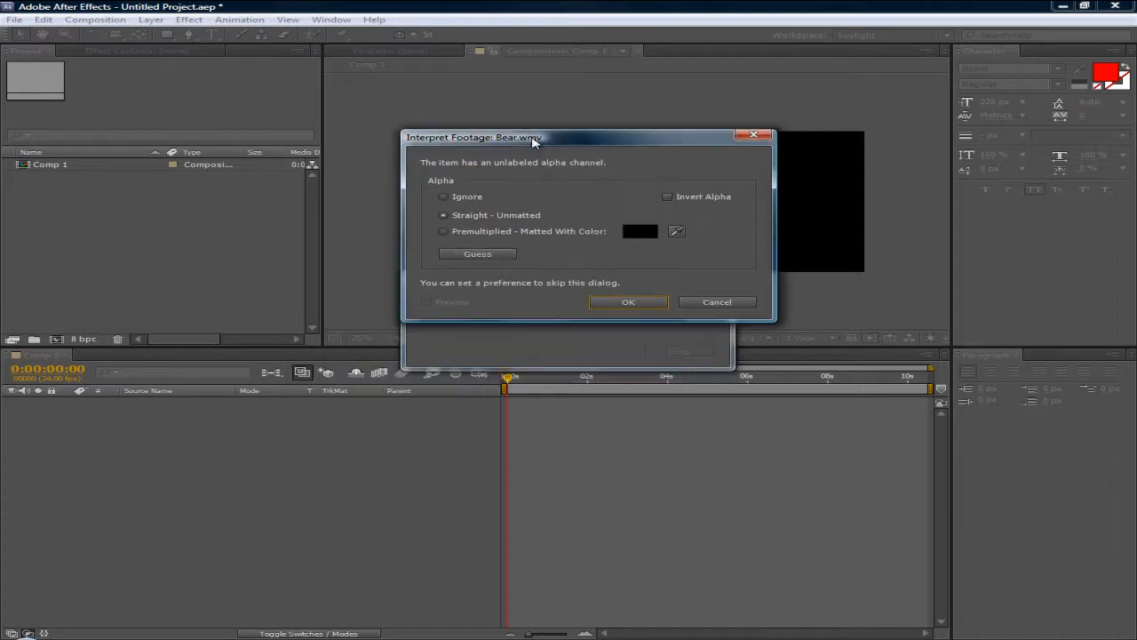
{"action": "left_click", "coordinate": [726, 306]}
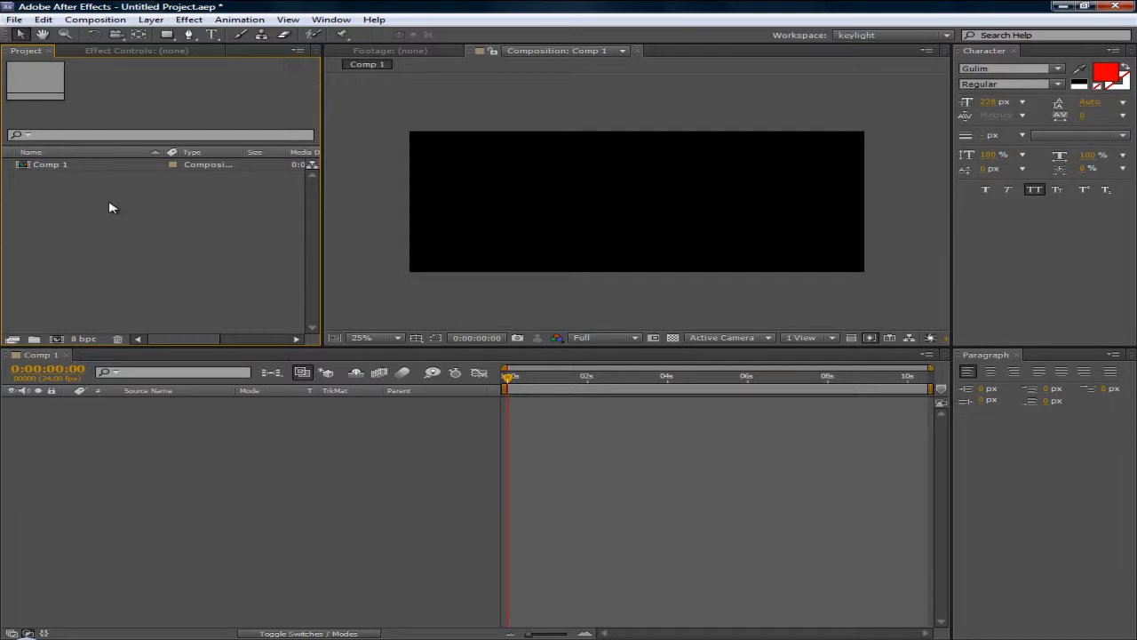
{"action": "left_click", "coordinate": [16, 22]}
{"action": "left_click", "coordinate": [322, 282]}
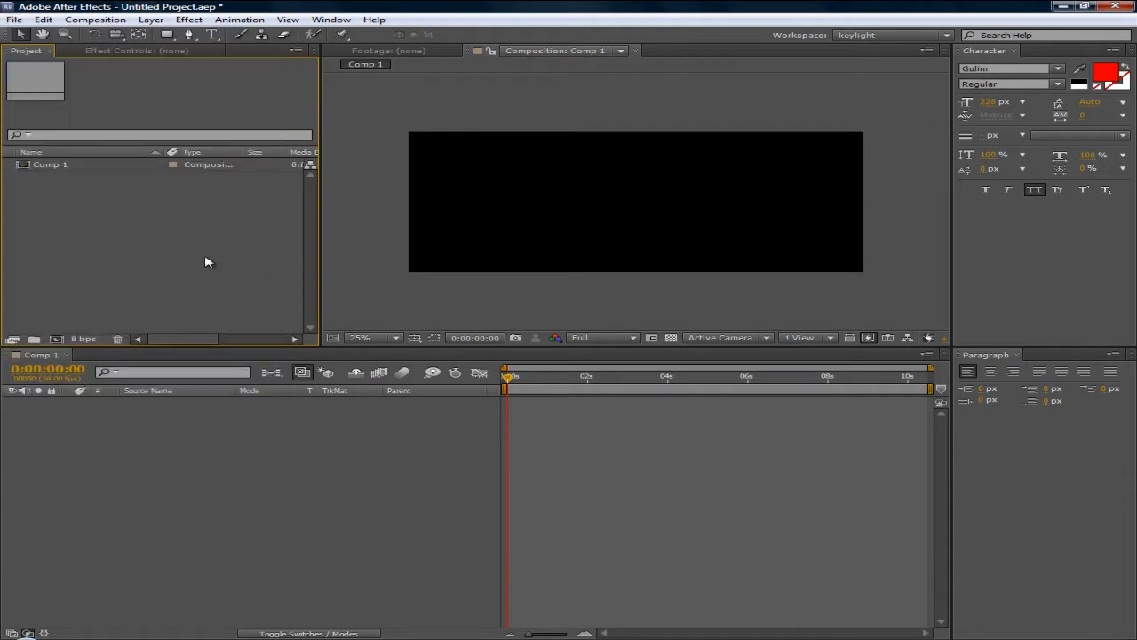
{"action": "left_click", "coordinate": [14, 19]}
{"action": "mouse_move", "coordinate": [100, 205]}
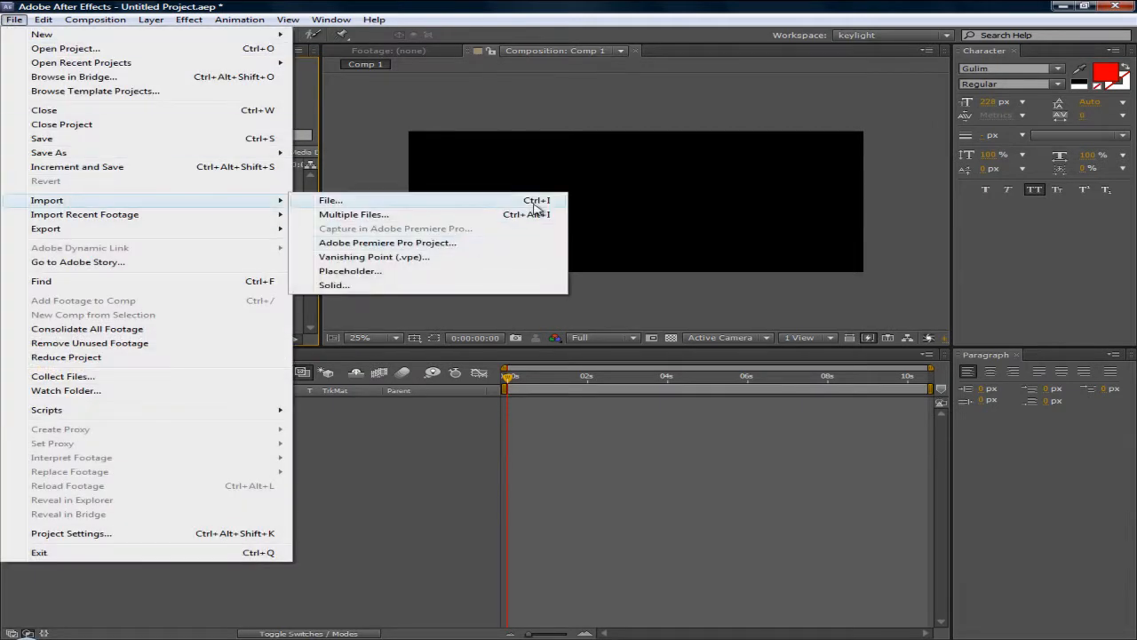
{"action": "left_click", "coordinate": [462, 310]}
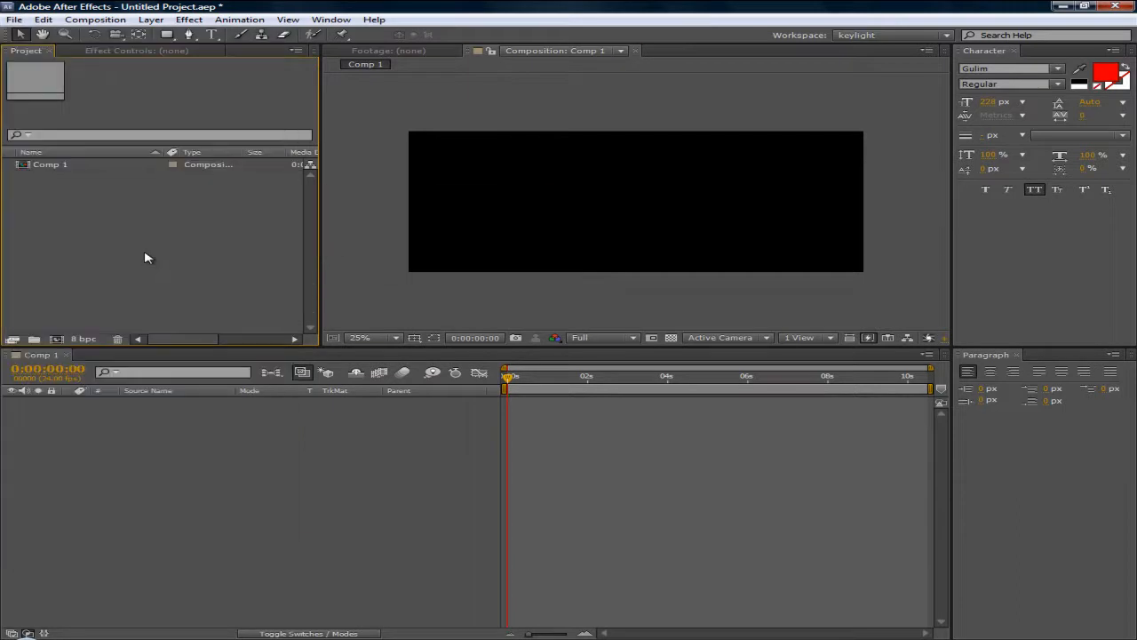
Start a new file import from the Sample Videos folder and select the Lake video.
{"action": "double_click", "coordinate": [152, 254]}
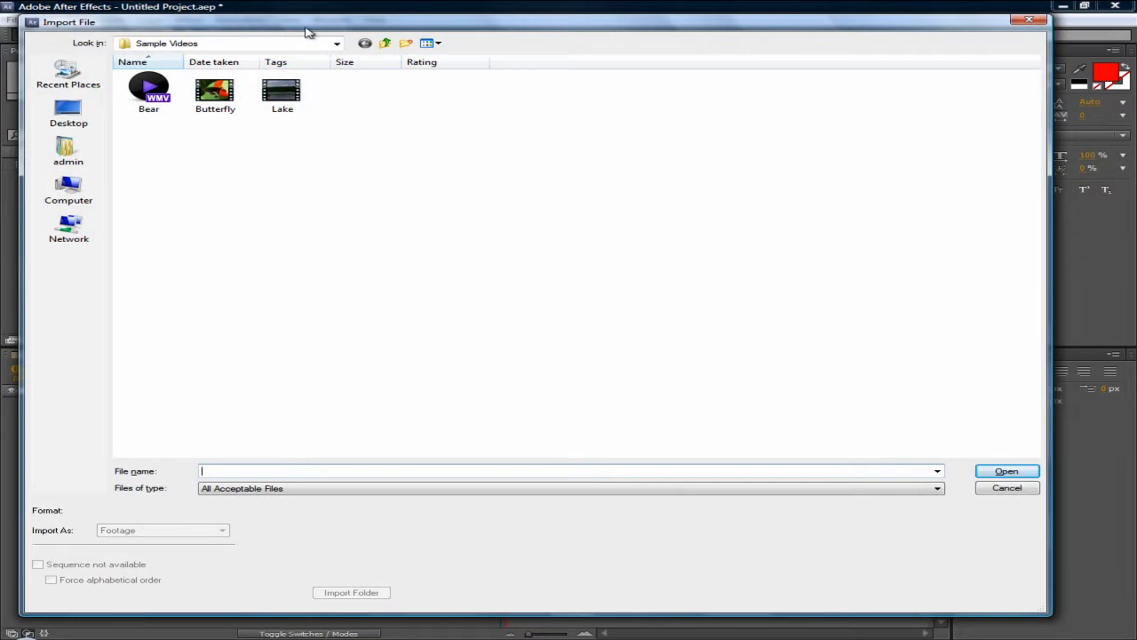
{"action": "mouse_move", "coordinate": [297, 29]}
{"action": "left_mouse_down"}
{"action": "mouse_move", "coordinate": [355, 29]}
{"action": "mouse_move", "coordinate": [309, 29]}
{"action": "left_mouse_up"}
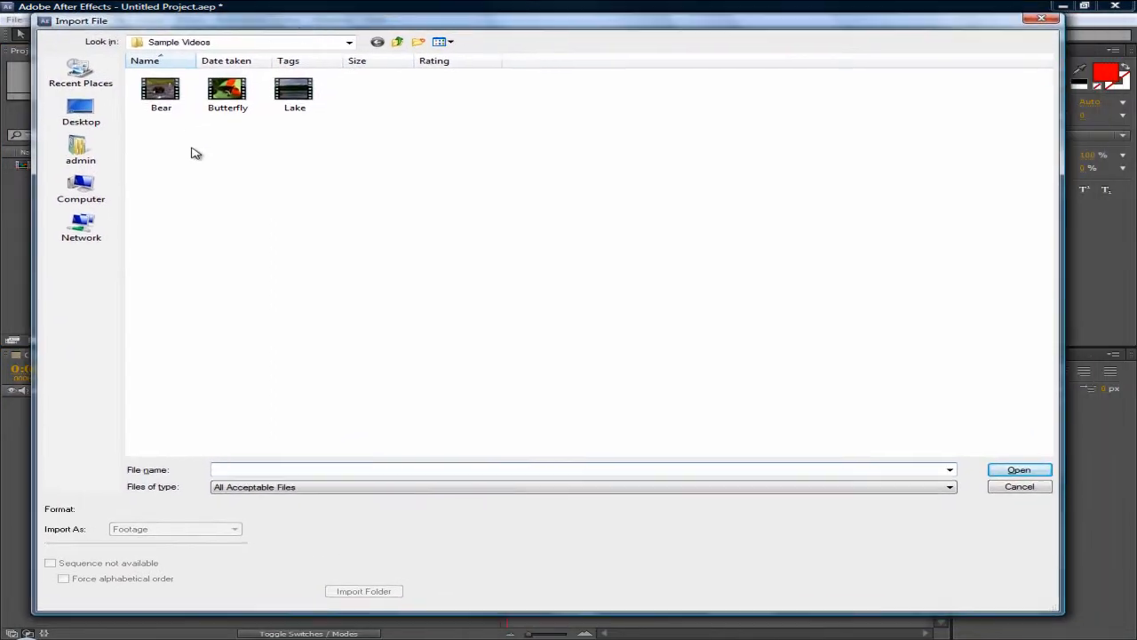
{"action": "left_click", "coordinate": [302, 100]}
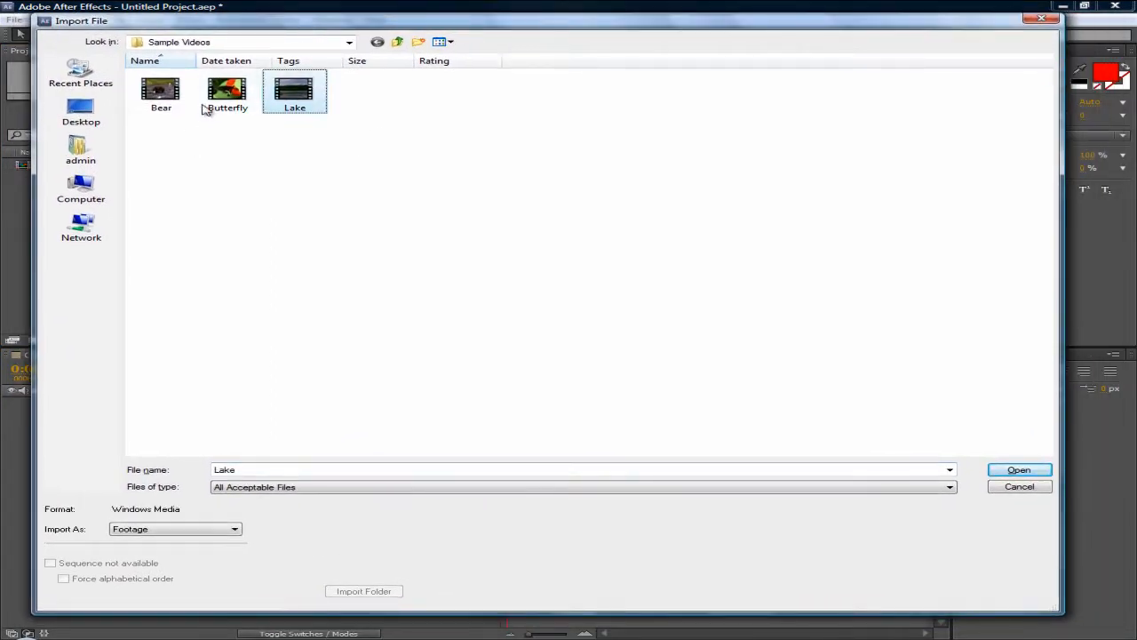
Try selecting the Bear, Butterfly and Lake videos together for a multiple-file import.
{"action": "left_click_drag", "start_coordinate": [455, 176], "coordinate": [122, 92]}
{"action": "left_click_drag", "start_coordinate": [468, 183], "coordinate": [110, 87]}
{"action": "left_click_drag", "start_coordinate": [520, 204], "coordinate": [129, 68]}
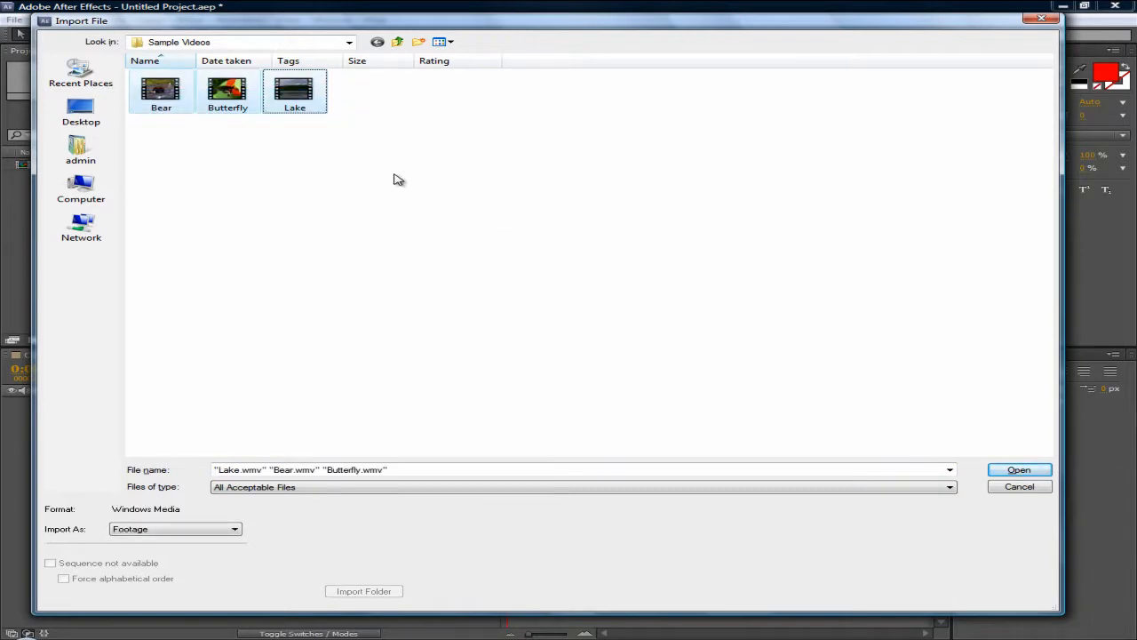
{"action": "left_click_drag", "start_coordinate": [392, 174], "coordinate": [126, 73]}
{"action": "left_click_drag", "start_coordinate": [465, 197], "coordinate": [126, 69]}
{"action": "left_click_drag", "start_coordinate": [472, 179], "coordinate": [122, 88]}
Import only the Lake video, keeping Footage as the import type.
{"action": "left_click", "coordinate": [302, 99]}
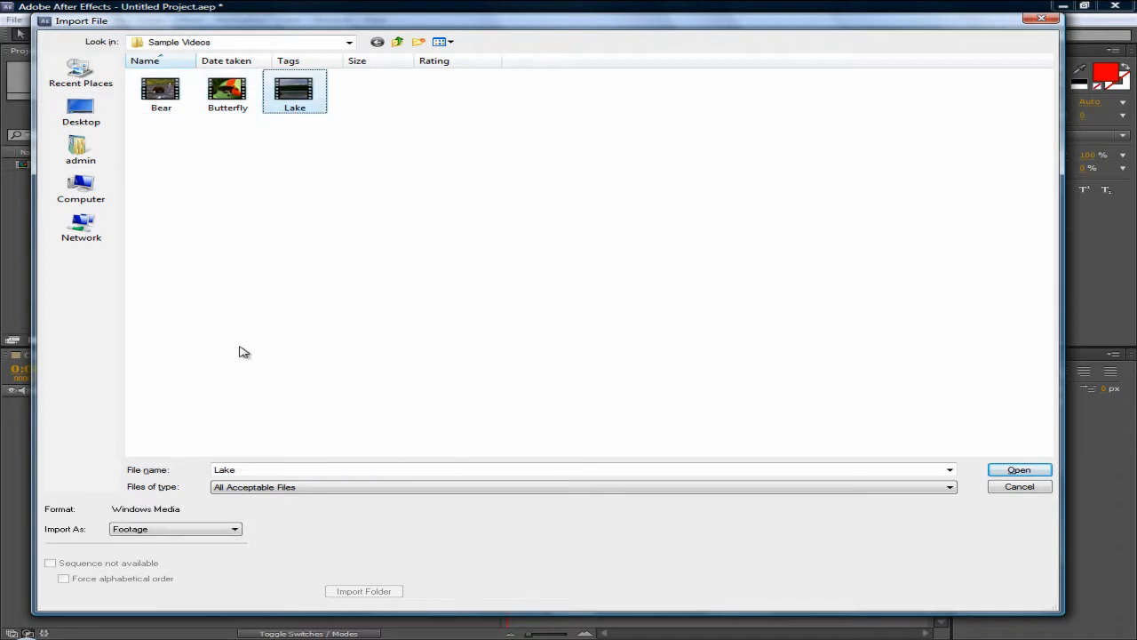
{"action": "left_click", "coordinate": [198, 528]}
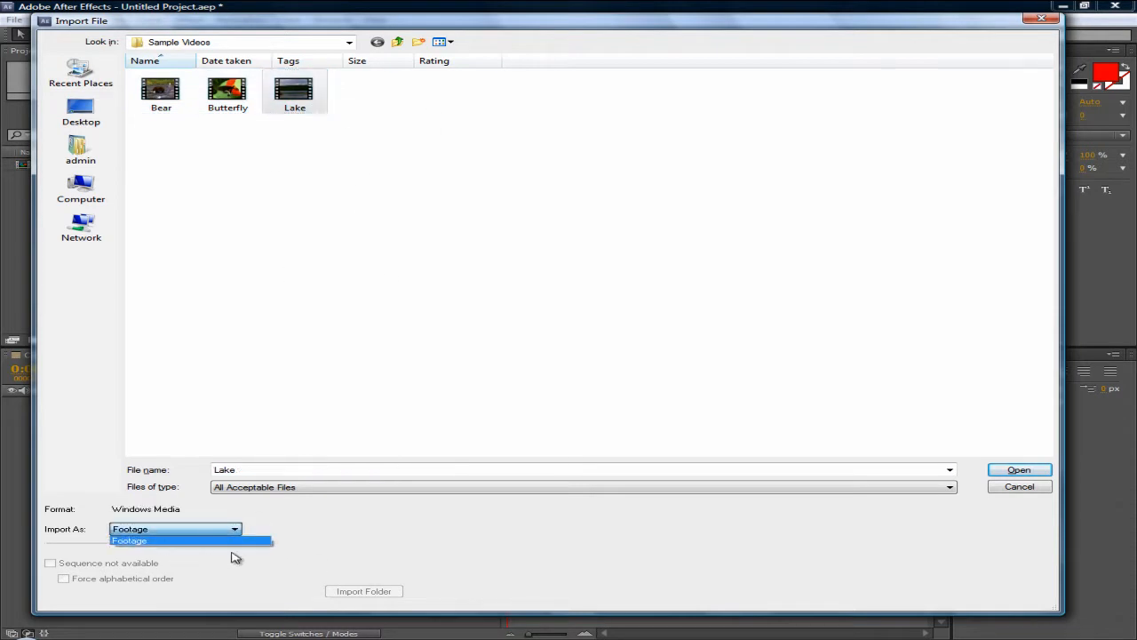
{"action": "left_click", "coordinate": [360, 547]}
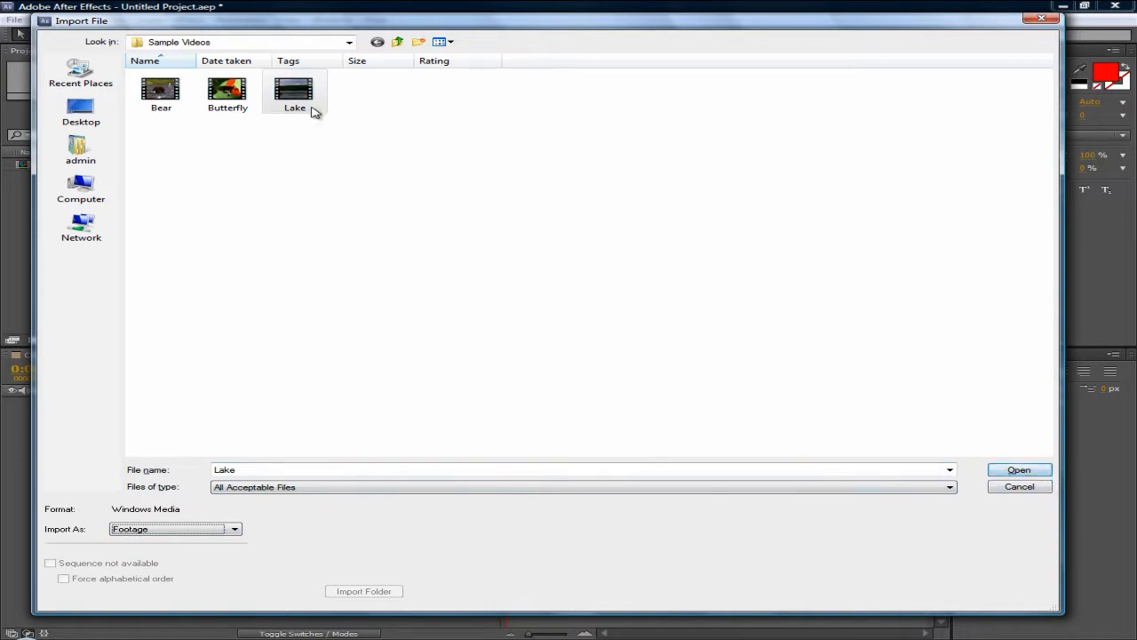
{"action": "left_click", "coordinate": [1046, 476]}
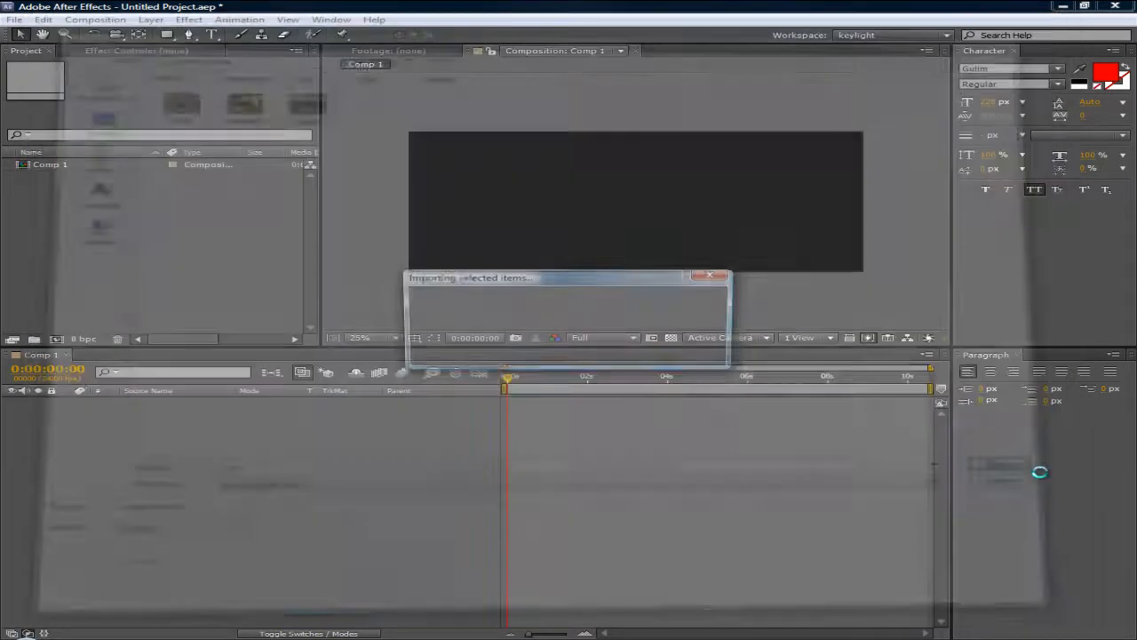
{"action": "left_click_drag", "start_coordinate": [521, 139], "coordinate": [376, 147]}
{"action": "left_click_drag", "start_coordinate": [513, 151], "coordinate": [646, 183]}
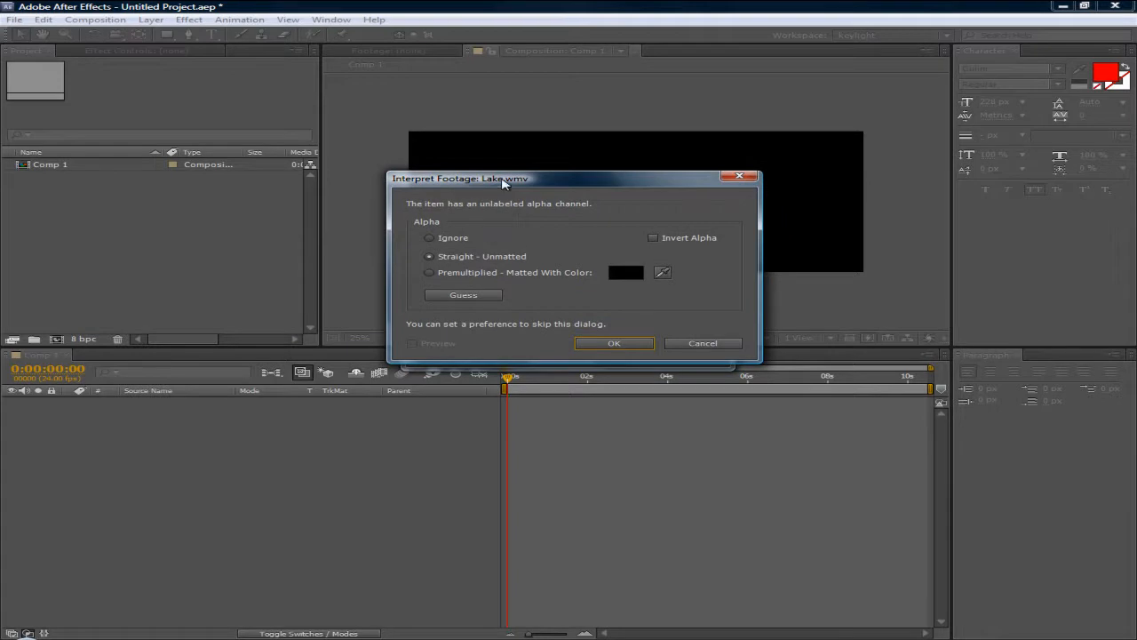
{"action": "left_click_drag", "start_coordinate": [496, 189], "coordinate": [489, 209]}
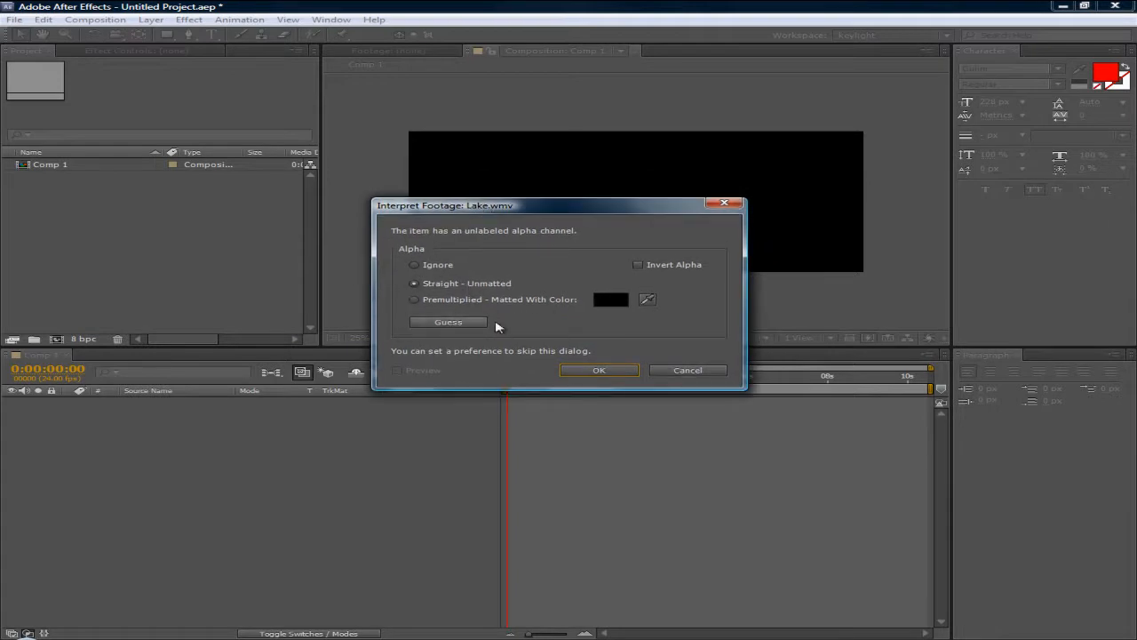
{"action": "left_click_drag", "start_coordinate": [590, 209], "coordinate": [607, 244]}
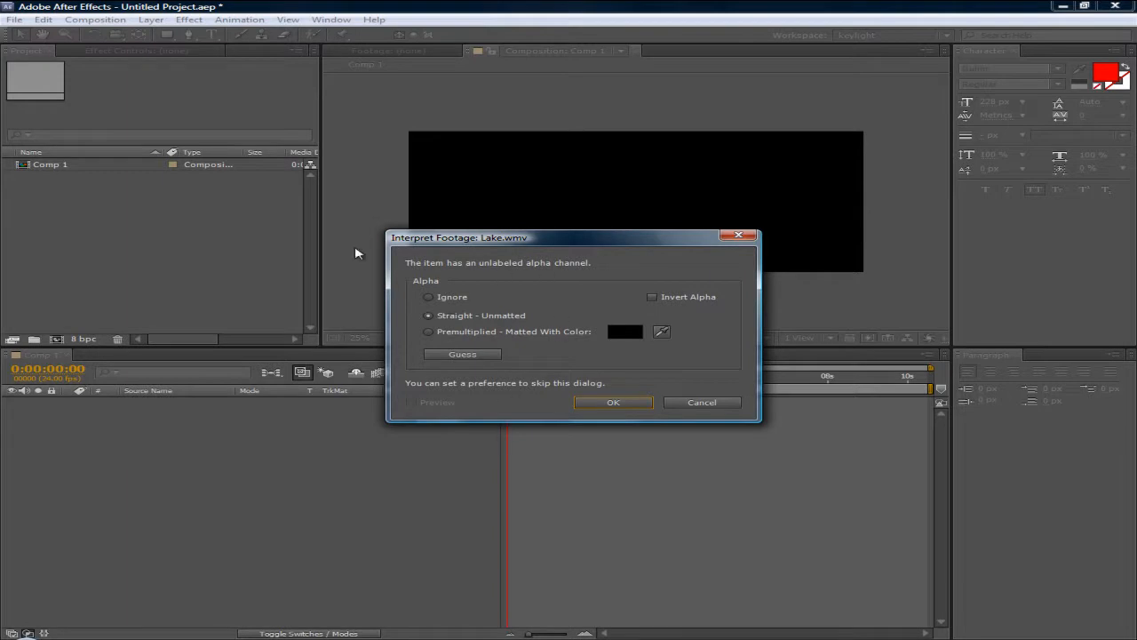
Ignore the alpha channel of Lake.wmv to finish its import, and select the footage in the project.
{"action": "left_click", "coordinate": [444, 299]}
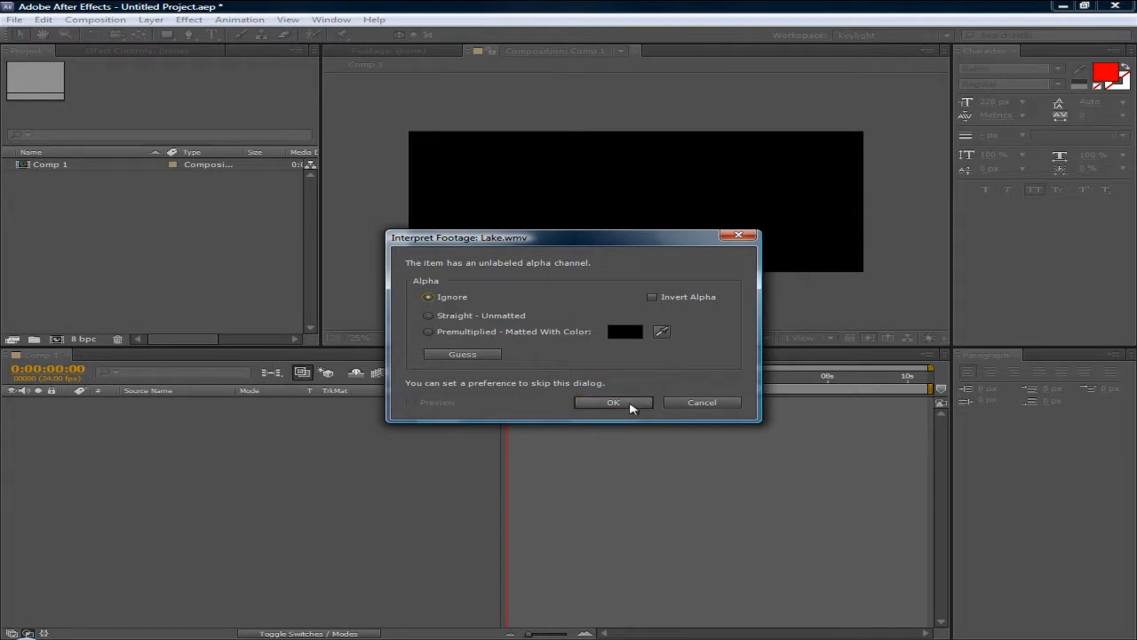
{"action": "left_click", "coordinate": [624, 404]}
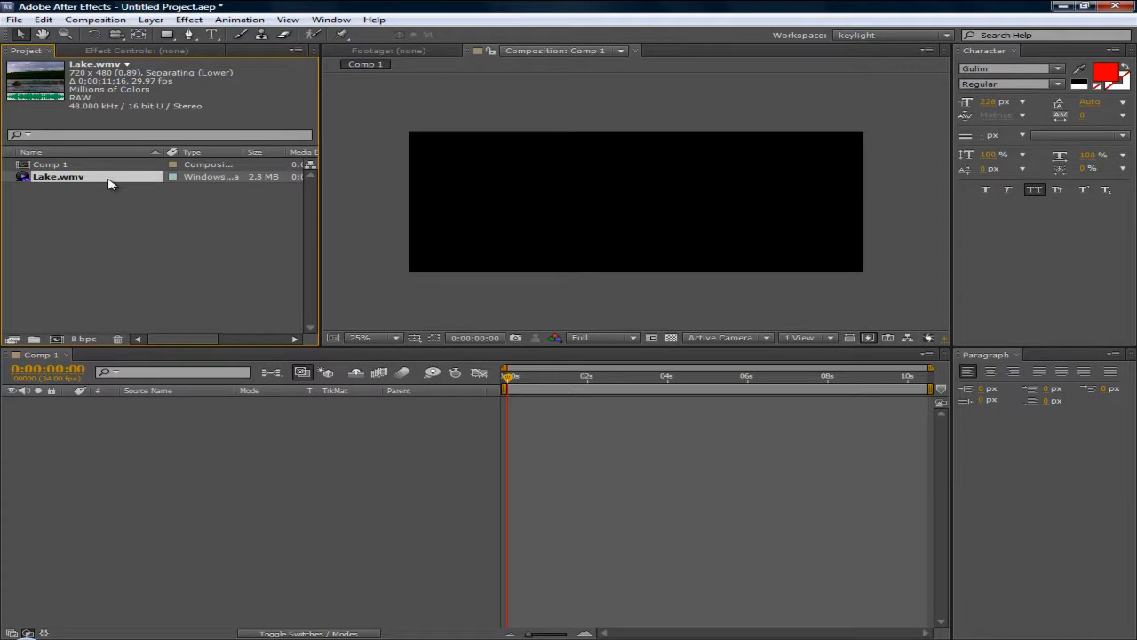
{"action": "mouse_move", "coordinate": [80, 180]}
{"action": "left_mouse_down"}
{"action": "mouse_move", "coordinate": [196, 383]}
{"action": "mouse_move", "coordinate": [68, 333]}
{"action": "mouse_move", "coordinate": [91, 236]}
{"action": "mouse_move", "coordinate": [76, 180]}
{"action": "left_mouse_up"}
{"action": "left_click", "coordinate": [96, 23]}
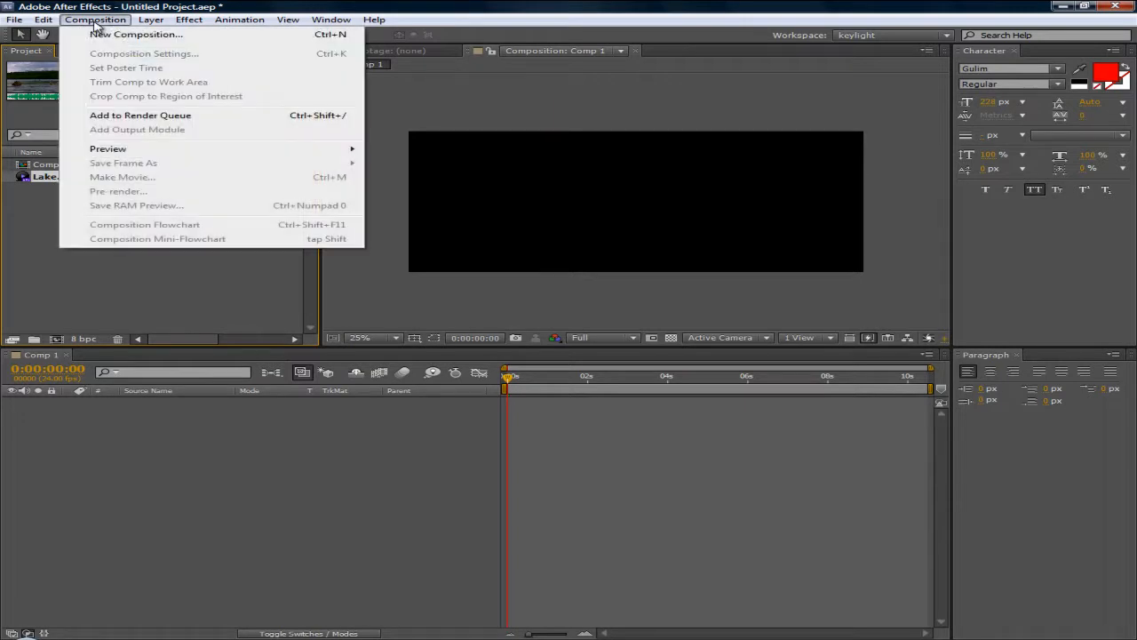
{"action": "left_click", "coordinate": [12, 339]}
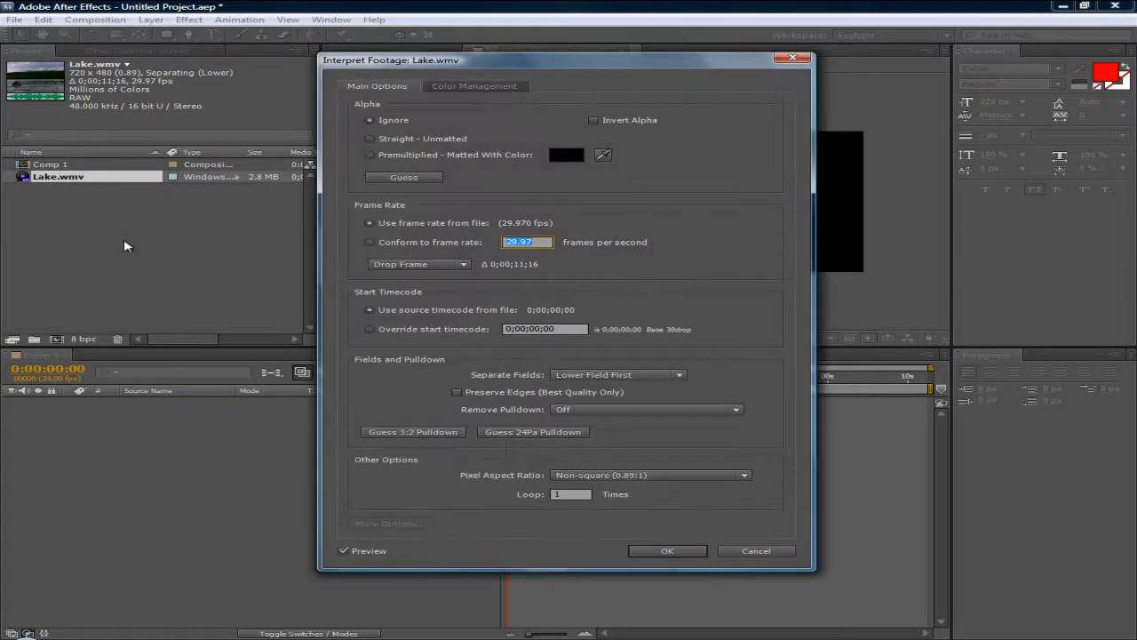
{"action": "left_click", "coordinate": [754, 550]}
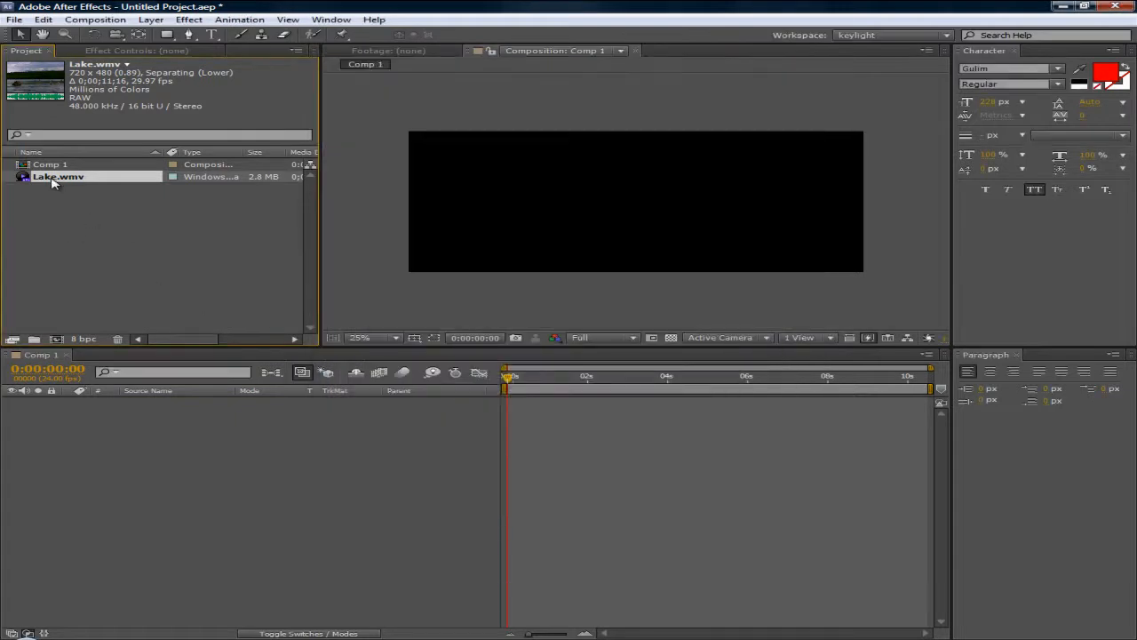
Create a composition from the Lake.wmv footage, viewed at 50%, and scrub its timeline to 0;00;03;22.
{"action": "left_click_drag", "start_coordinate": [53, 181], "coordinate": [56, 343]}
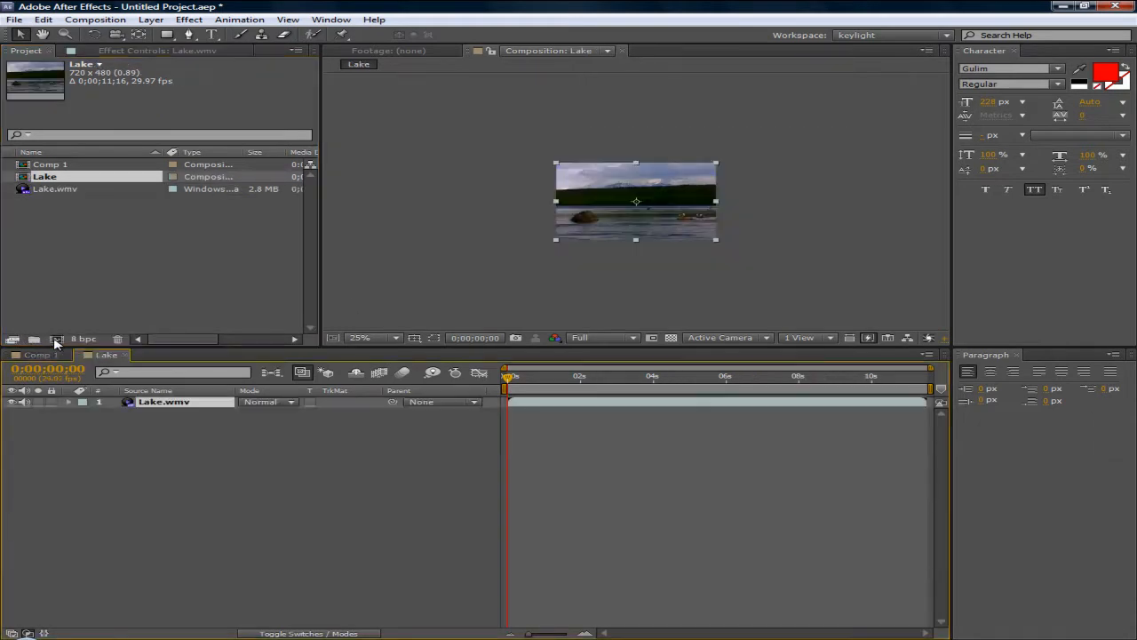
{"action": "key", "text": "period"}
{"action": "key", "text": "period"}
{"action": "key", "text": "comma"}
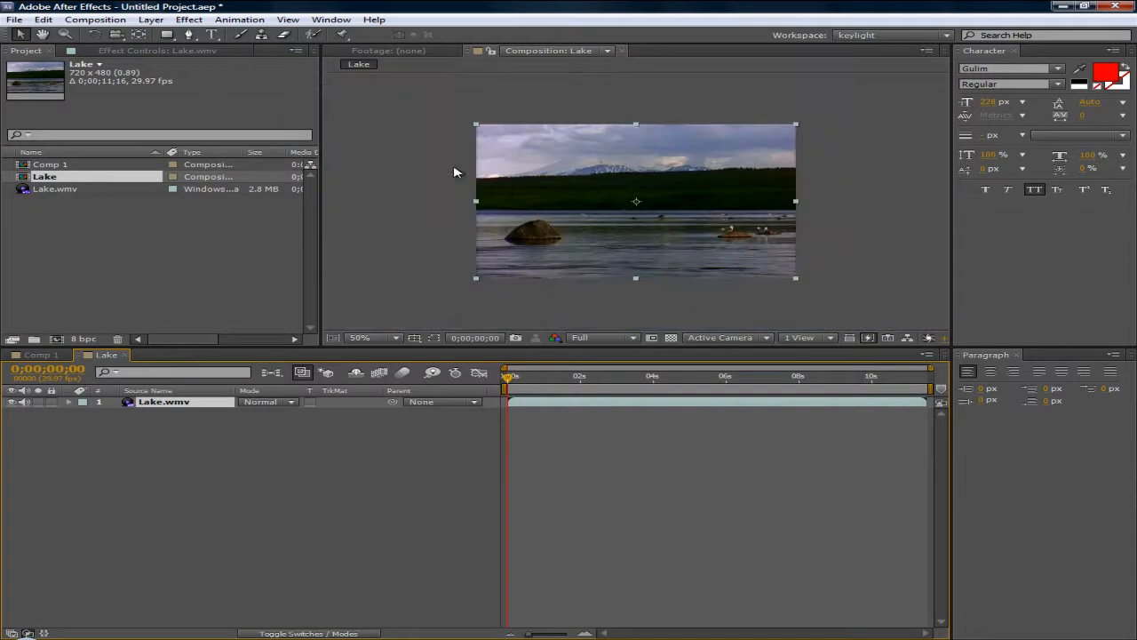
{"action": "left_click", "coordinate": [445, 182]}
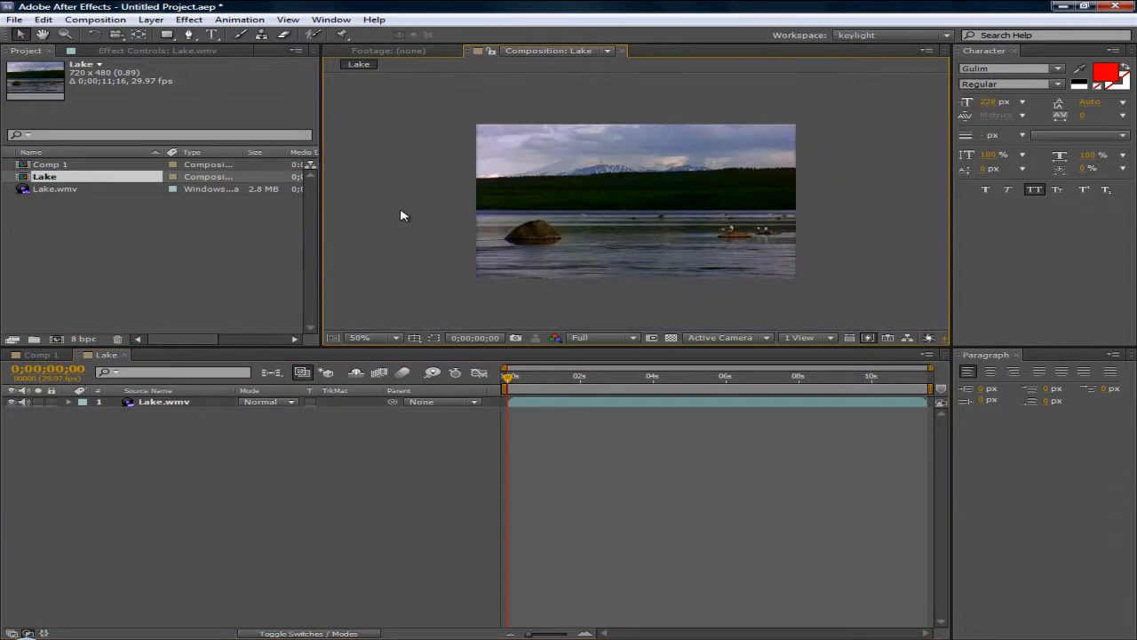
{"action": "left_click_drag", "start_coordinate": [553, 382], "coordinate": [640, 384]}
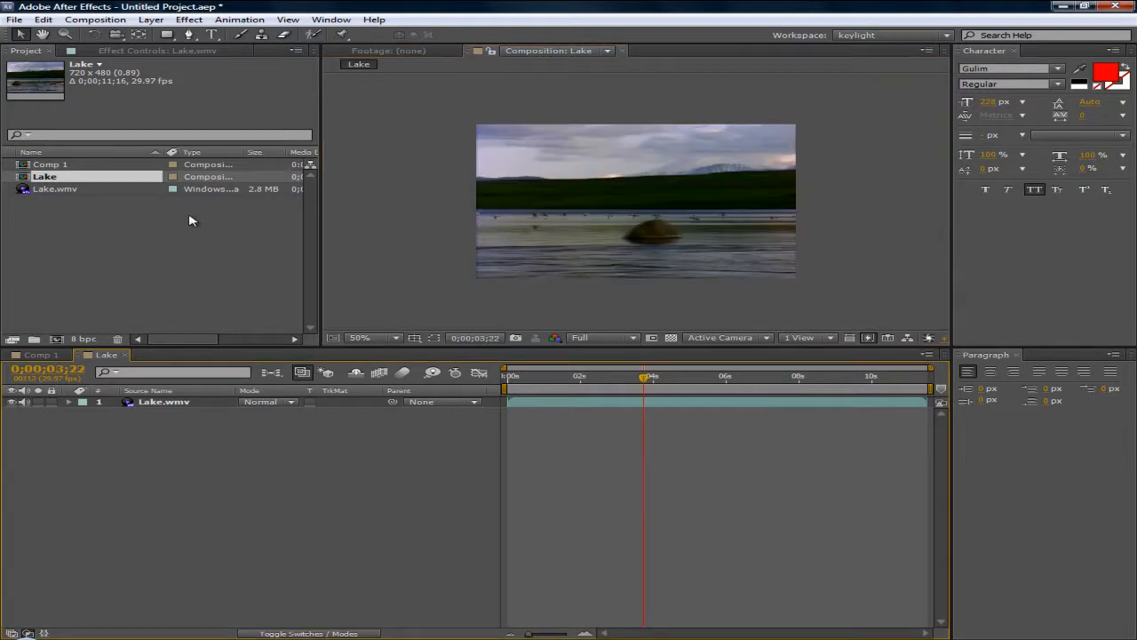
Switch between the Comp 1 and Lake timelines to compare the two compositions.
{"action": "left_click", "coordinate": [40, 357]}
{"action": "left_click", "coordinate": [99, 357]}
{"action": "left_click", "coordinate": [37, 355]}
{"action": "left_click", "coordinate": [104, 355]}
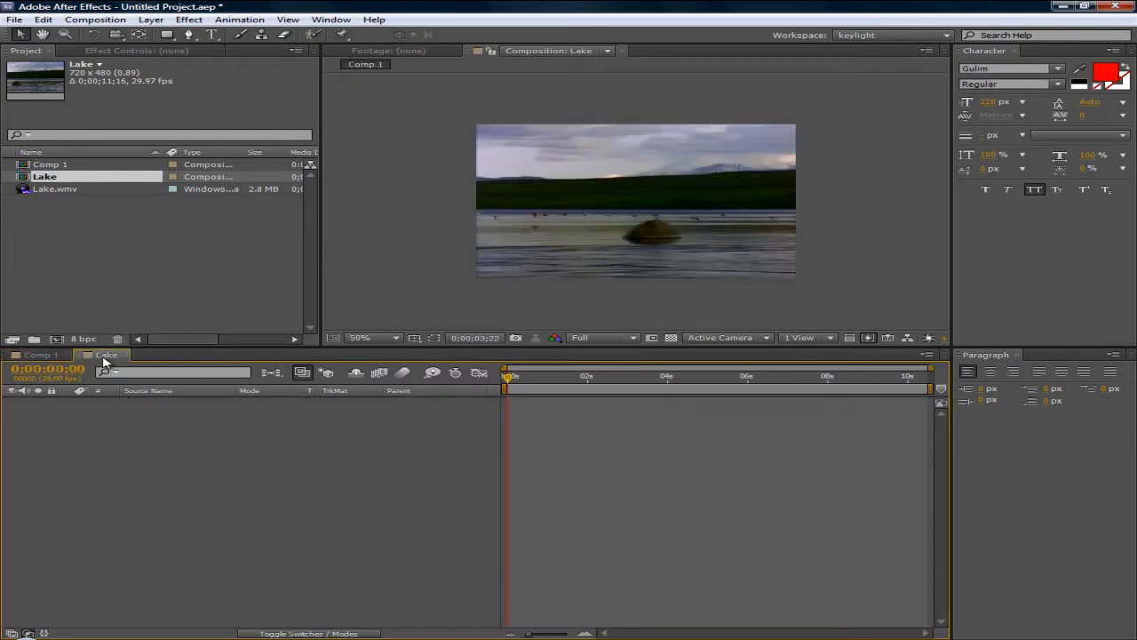
Select the Lake.wmv layer in the Lake composition and move the current time to 0;00;02;29.
{"action": "left_click", "coordinate": [55, 192]}
{"action": "mouse_move", "coordinate": [62, 192]}
{"action": "left_mouse_down"}
{"action": "mouse_move", "coordinate": [58, 343]}
{"action": "mouse_move", "coordinate": [76, 254]}
{"action": "left_mouse_up"}
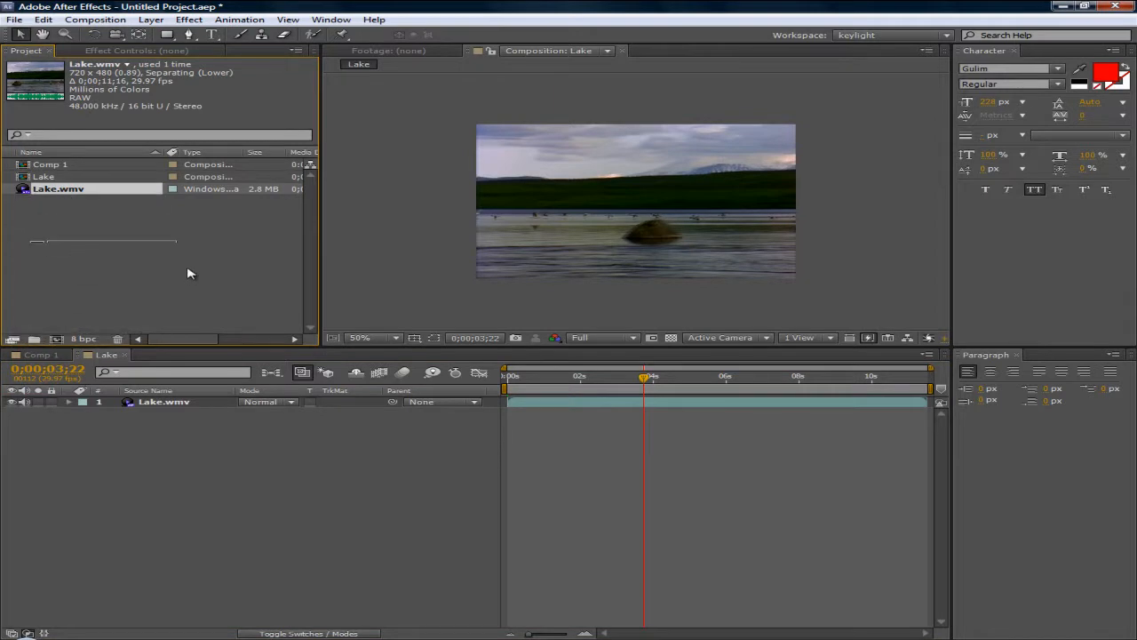
{"action": "left_click", "coordinate": [174, 404]}
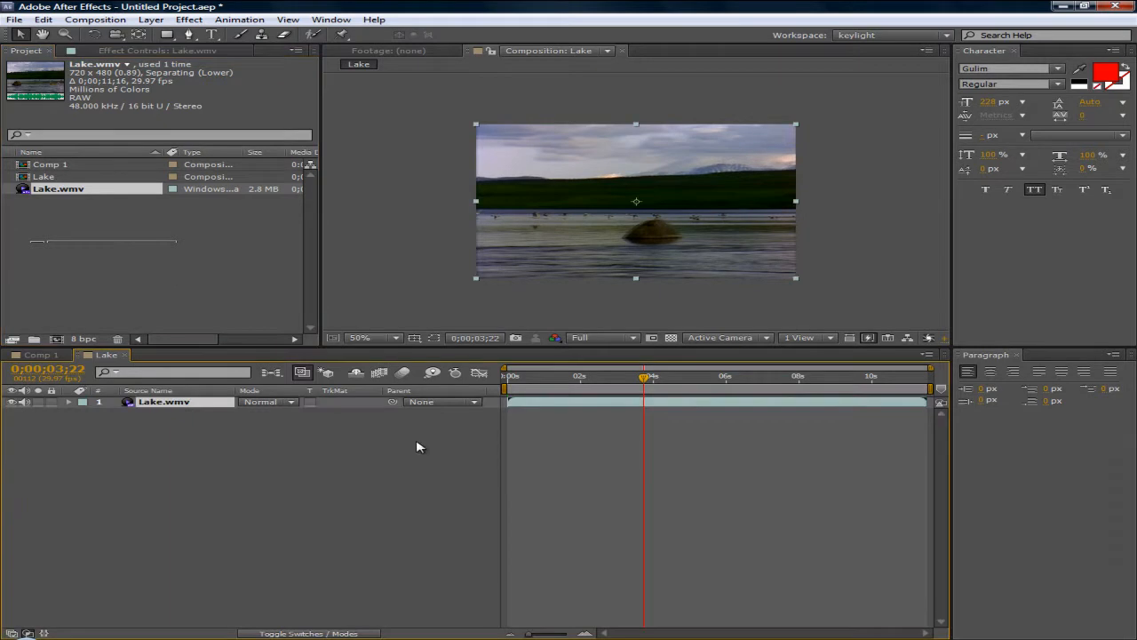
{"action": "left_click", "coordinate": [567, 377]}
{"action": "left_click", "coordinate": [616, 377]}
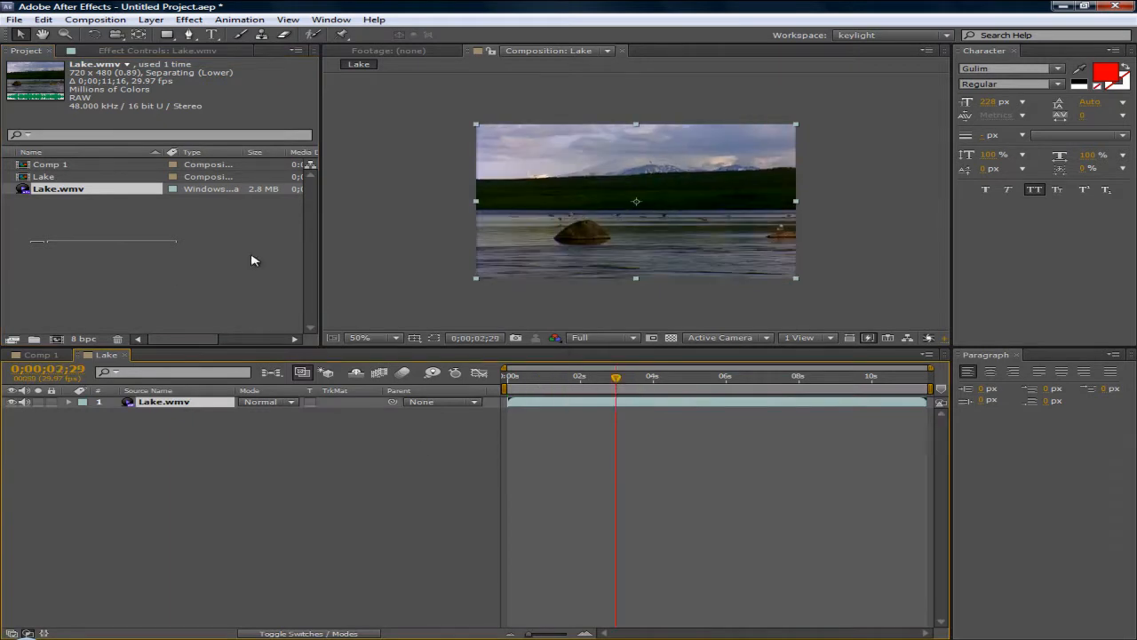
Deselect the footage and alternate repeatedly between the open Comp 1 and Lake compositions, ending on Comp 1.
{"action": "left_click", "coordinate": [249, 255]}
{"action": "left_click", "coordinate": [43, 355]}
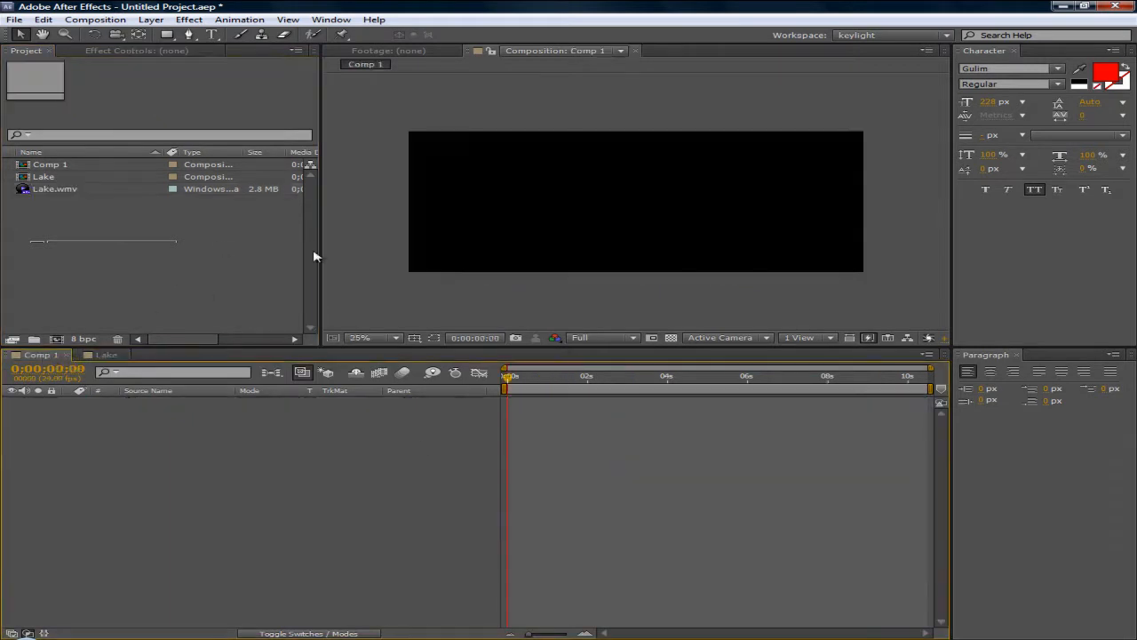
{"action": "left_click", "coordinate": [105, 355]}
{"action": "left_click", "coordinate": [40, 354]}
{"action": "left_click", "coordinate": [105, 355]}
{"action": "left_click", "coordinate": [50, 358]}
{"action": "left_click", "coordinate": [105, 355]}
{"action": "left_click", "coordinate": [40, 355]}
{"action": "left_click", "coordinate": [105, 354]}
{"action": "left_click", "coordinate": [40, 355]}
{"action": "left_click", "coordinate": [105, 354]}
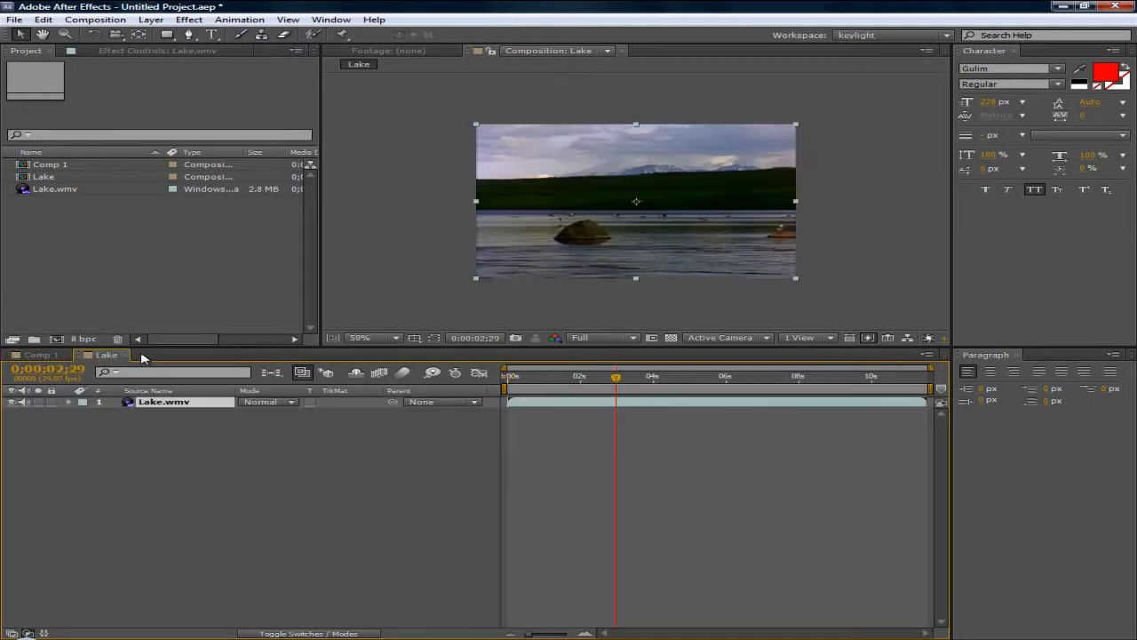
{"action": "left_click", "coordinate": [51, 356]}
{"action": "left_click", "coordinate": [105, 355]}
{"action": "left_click", "coordinate": [40, 354]}
{"action": "left_click", "coordinate": [105, 355]}
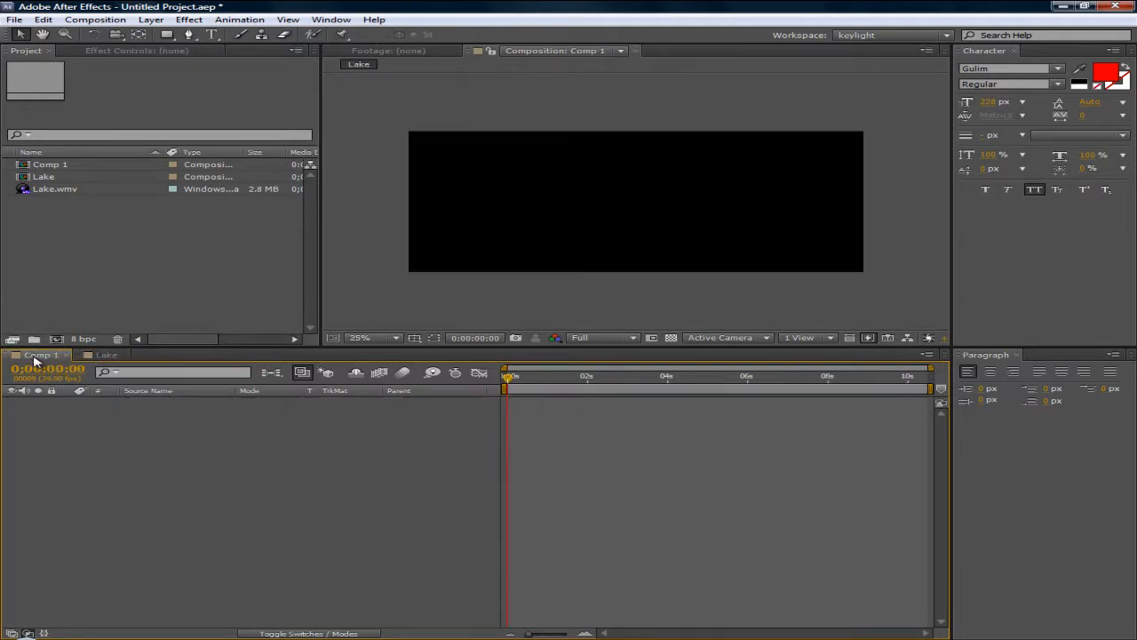
{"action": "left_click", "coordinate": [51, 356]}
{"action": "left_click", "coordinate": [105, 355]}
{"action": "left_click", "coordinate": [51, 356]}
{"action": "left_click", "coordinate": [105, 355]}
{"action": "left_click", "coordinate": [50, 356]}
Pan the Comp 1 frame around the viewer with the Hand tool, and return to the Selection tool.
{"action": "left_click", "coordinate": [166, 34]}
{"action": "left_click", "coordinate": [20, 34]}
{"action": "left_click", "coordinate": [43, 34]}
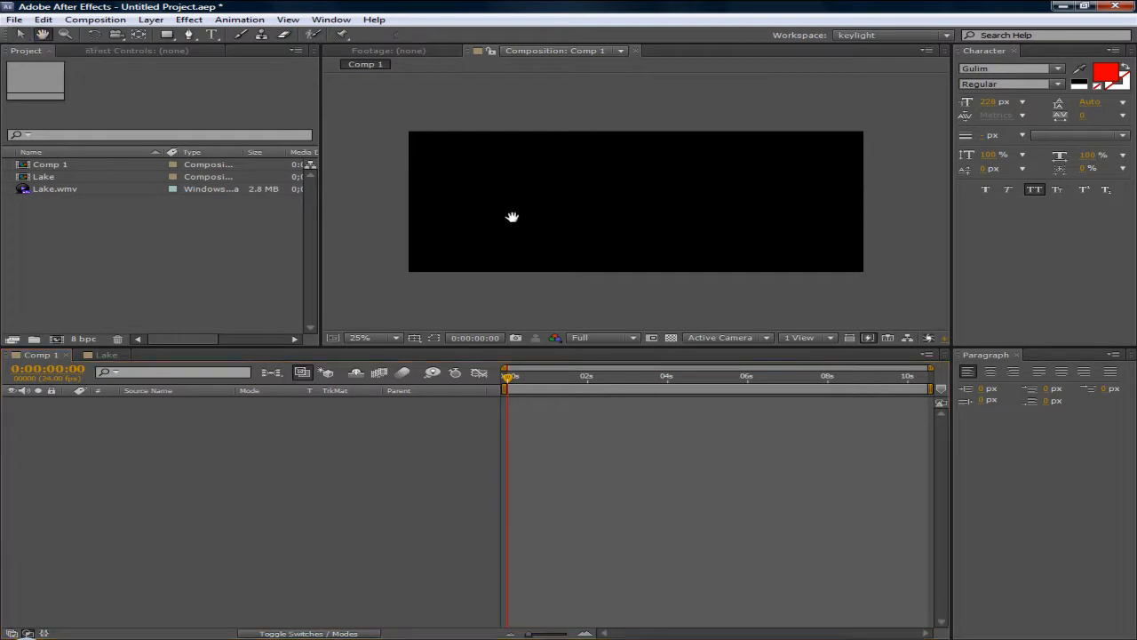
{"action": "left_click_drag", "start_coordinate": [670, 231], "coordinate": [758, 183]}
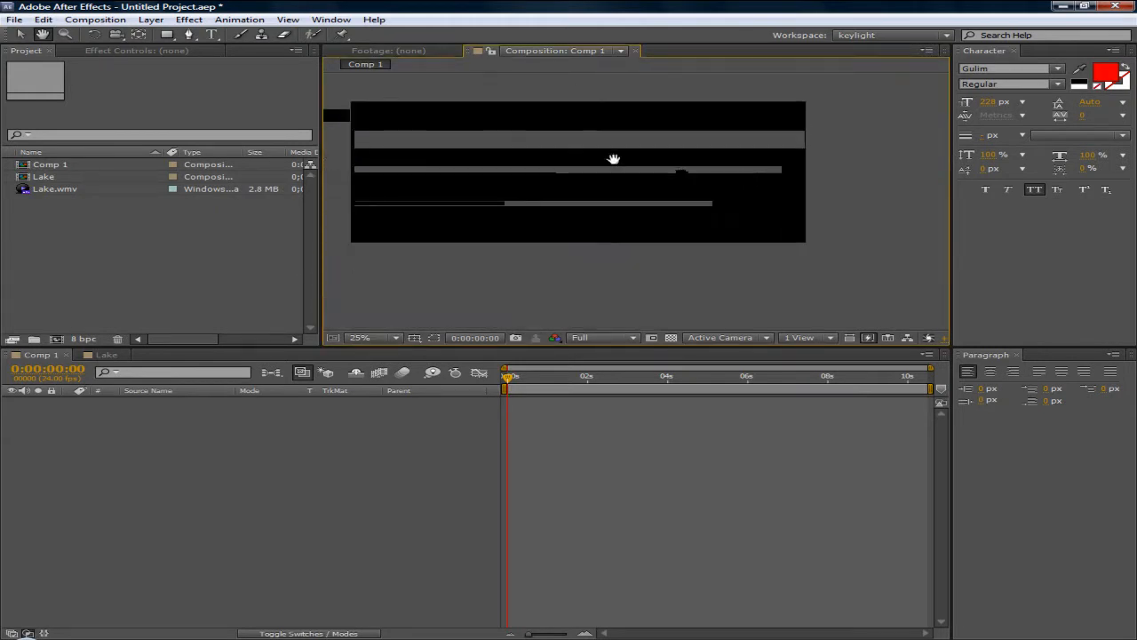
{"action": "scroll", "coordinate": [681, 175], "scroll_direction": "down", "scroll_amount": 7}
{"action": "left_click_drag", "start_coordinate": [640, 204], "coordinate": [888, 274]}
{"action": "left_click_drag", "start_coordinate": [716, 237], "coordinate": [596, 219]}
{"action": "scroll", "coordinate": [739, 292], "scroll_direction": "up", "scroll_amount": 4}
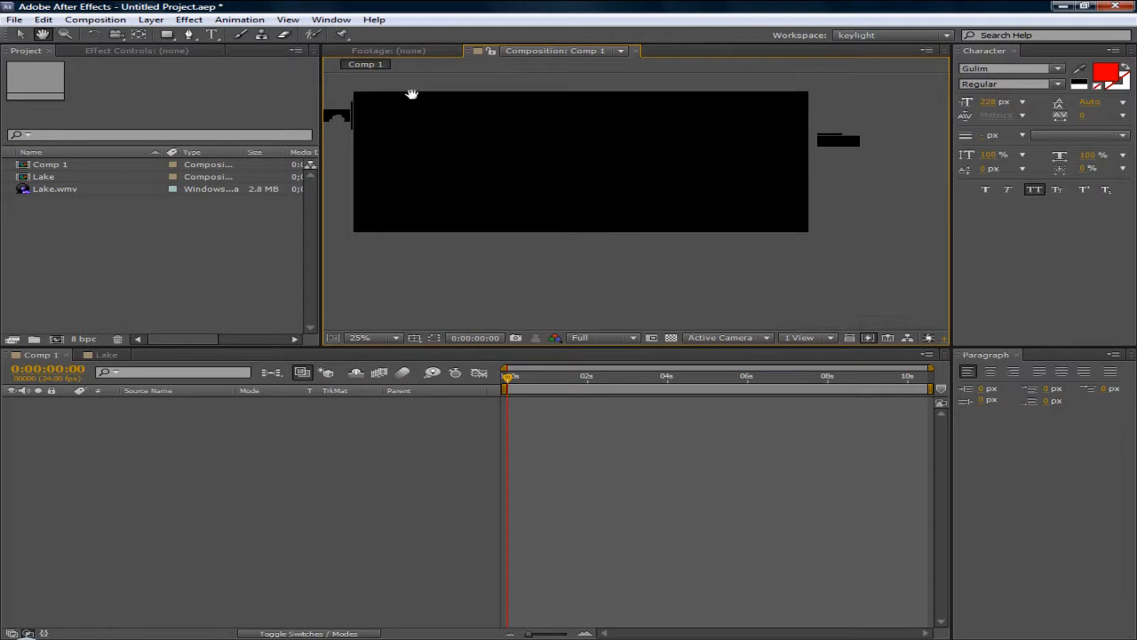
{"action": "scroll", "coordinate": [500, 147], "scroll_direction": "up", "scroll_amount": 5}
{"action": "scroll", "coordinate": [550, 195], "scroll_direction": "down", "scroll_amount": 8}
{"action": "left_click_drag", "start_coordinate": [580, 211], "coordinate": [793, 407]}
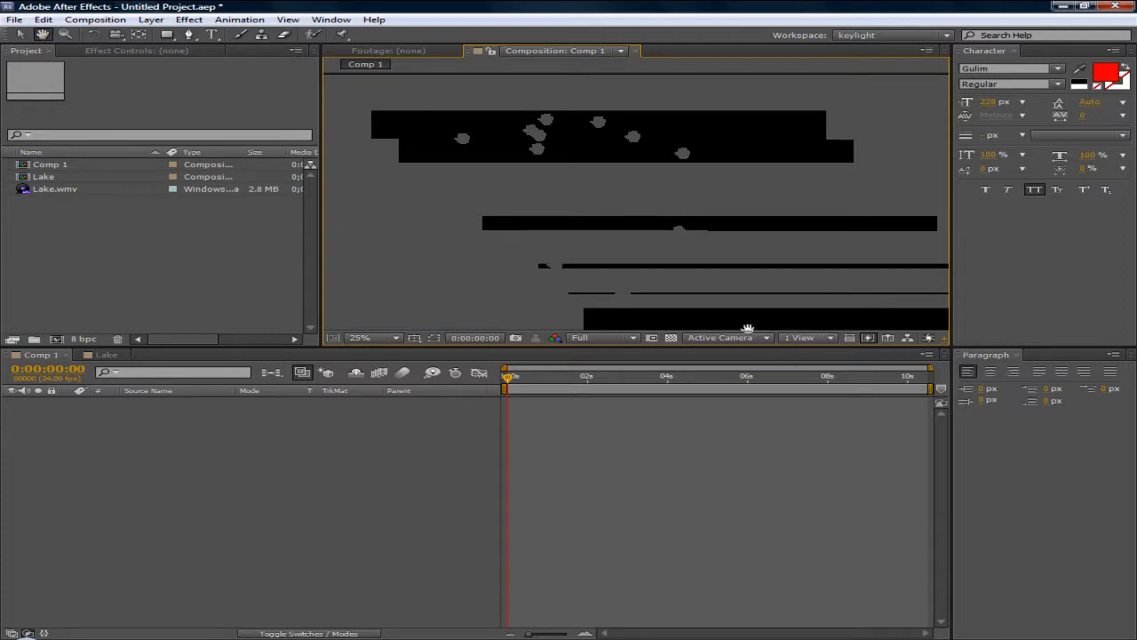
{"action": "left_click_drag", "start_coordinate": [766, 315], "coordinate": [597, 141]}
{"action": "left_click", "coordinate": [24, 35]}
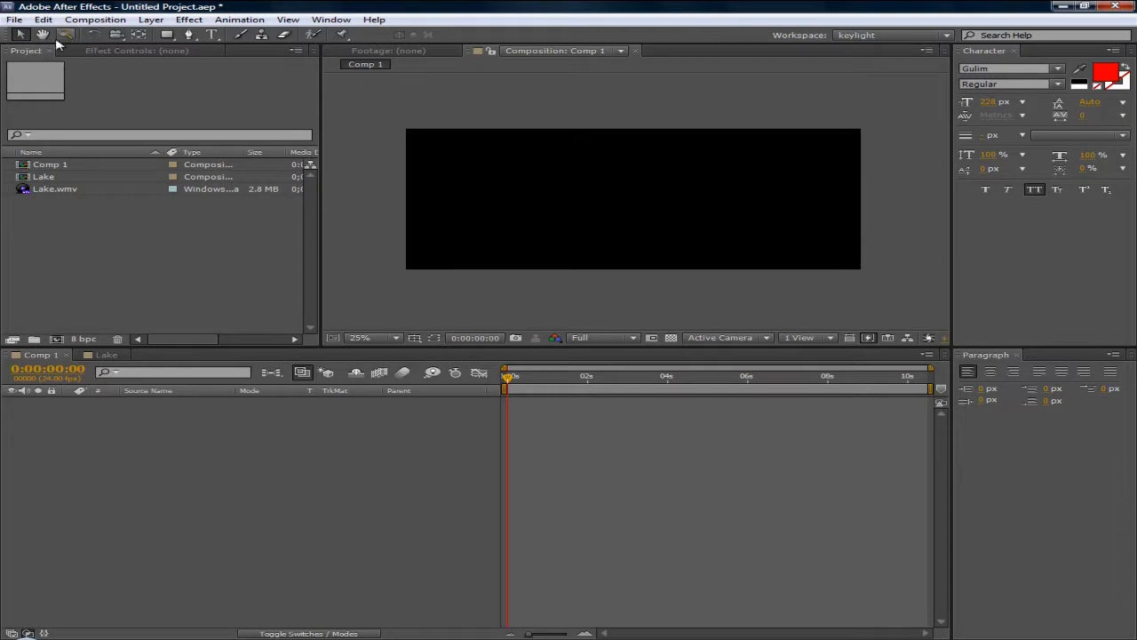
Try switching to the Hand and Type tools, and go back to the Selection tool.
{"action": "left_click", "coordinate": [42, 33]}
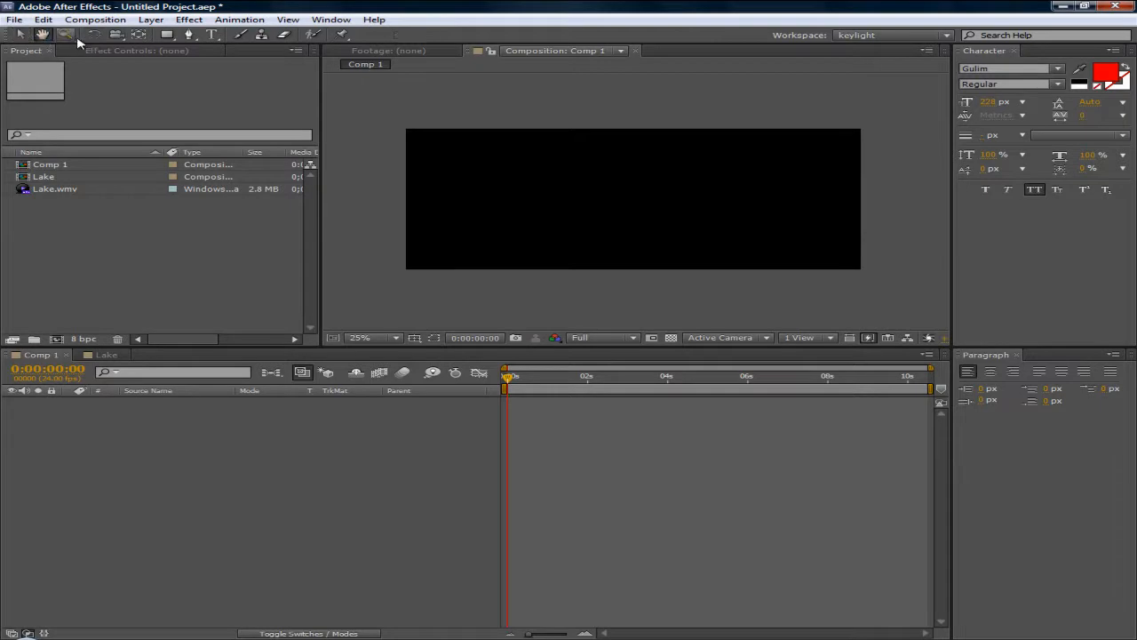
{"action": "left_click", "coordinate": [213, 36]}
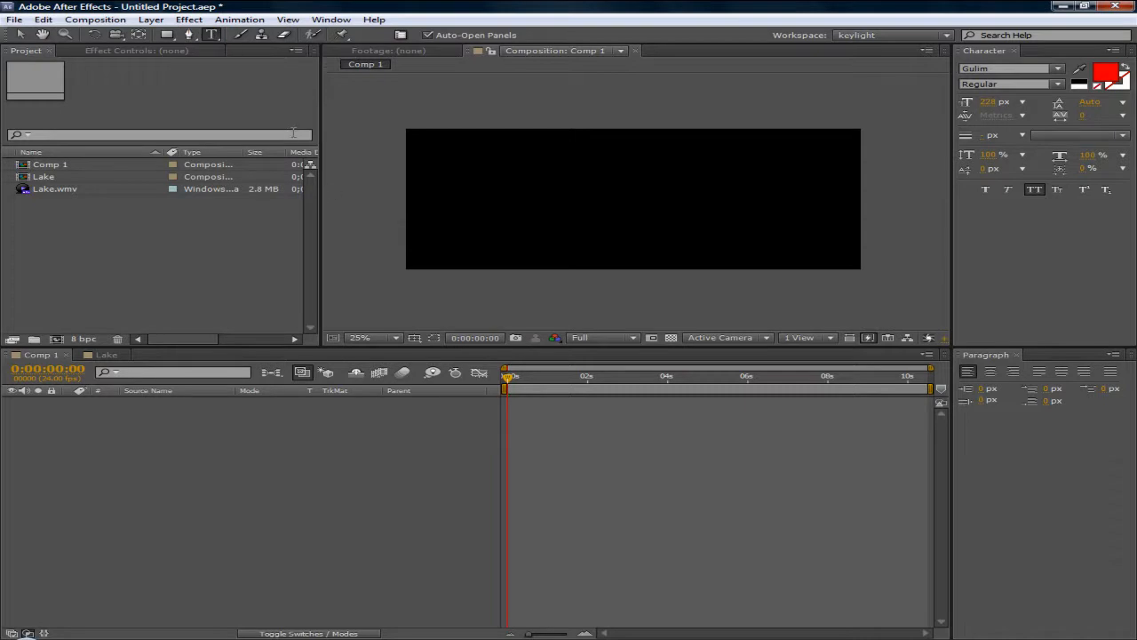
{"action": "key", "text": "v"}
{"action": "left_click", "coordinate": [21, 39]}
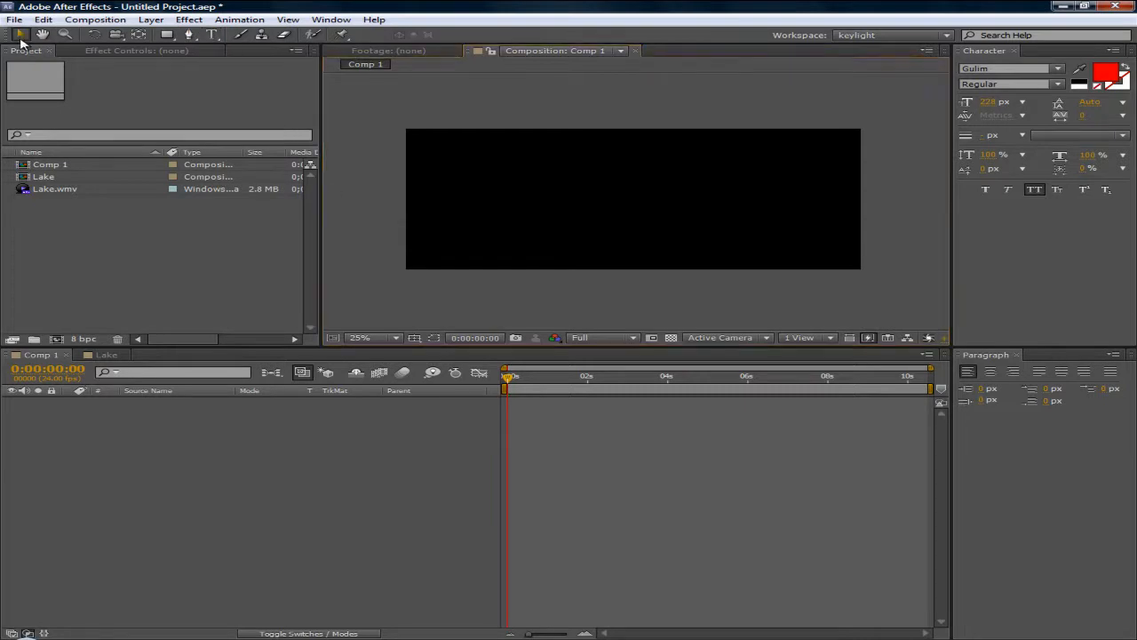
Try the Zoom tool on the Comp 1 view, zooming out and in to end at 20%.
{"action": "left_click", "coordinate": [75, 33]}
{"action": "left_click_drag", "start_coordinate": [594, 213], "coordinate": [754, 236]}
{"action": "left_click_drag", "start_coordinate": [542, 125], "coordinate": [760, 303]}
{"action": "scroll", "coordinate": [558, 151], "scroll_direction": "down", "scroll_amount": 4}
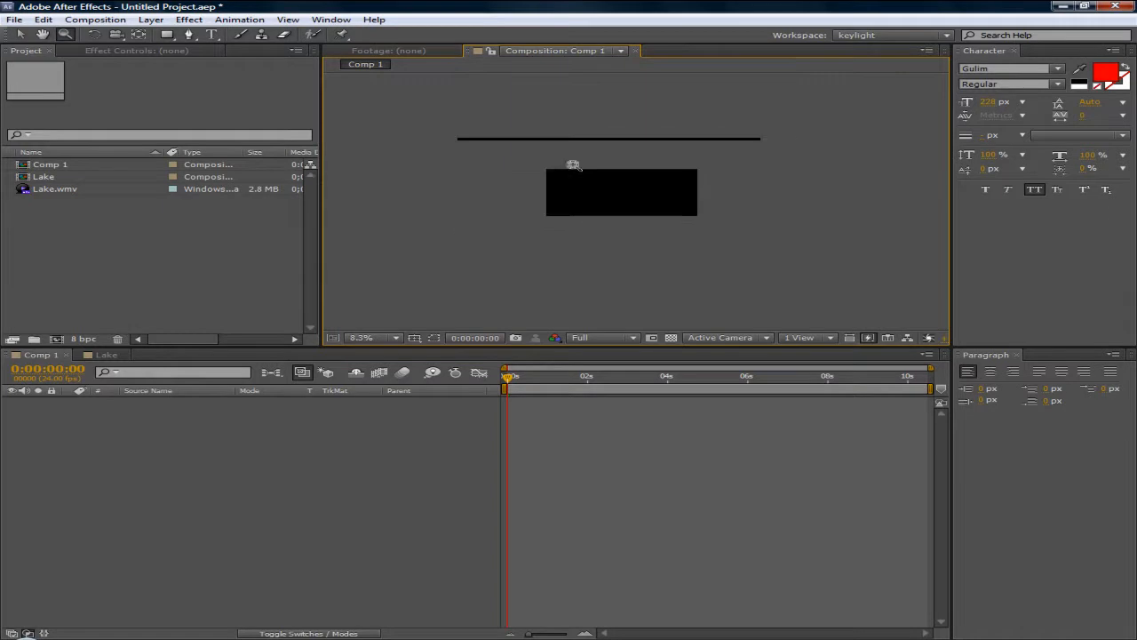
{"action": "left_click_drag", "start_coordinate": [521, 132], "coordinate": [848, 349]}
{"action": "left_click_drag", "start_coordinate": [444, 94], "coordinate": [705, 185]}
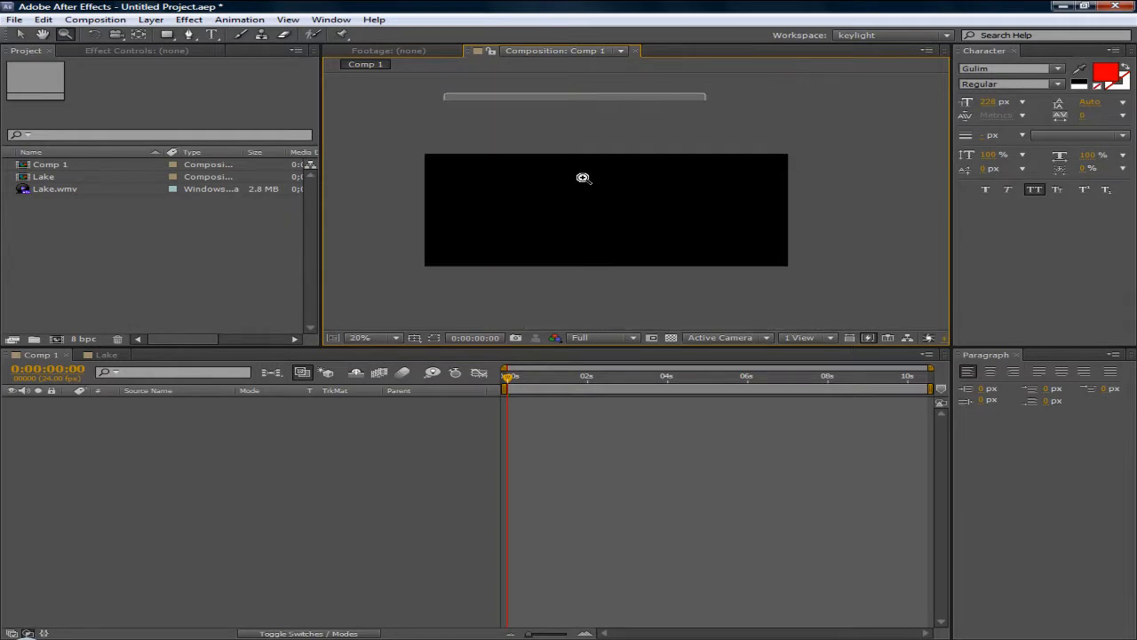
Try the Rotation tool on the empty Comp 1 frame.
{"action": "left_click", "coordinate": [95, 35]}
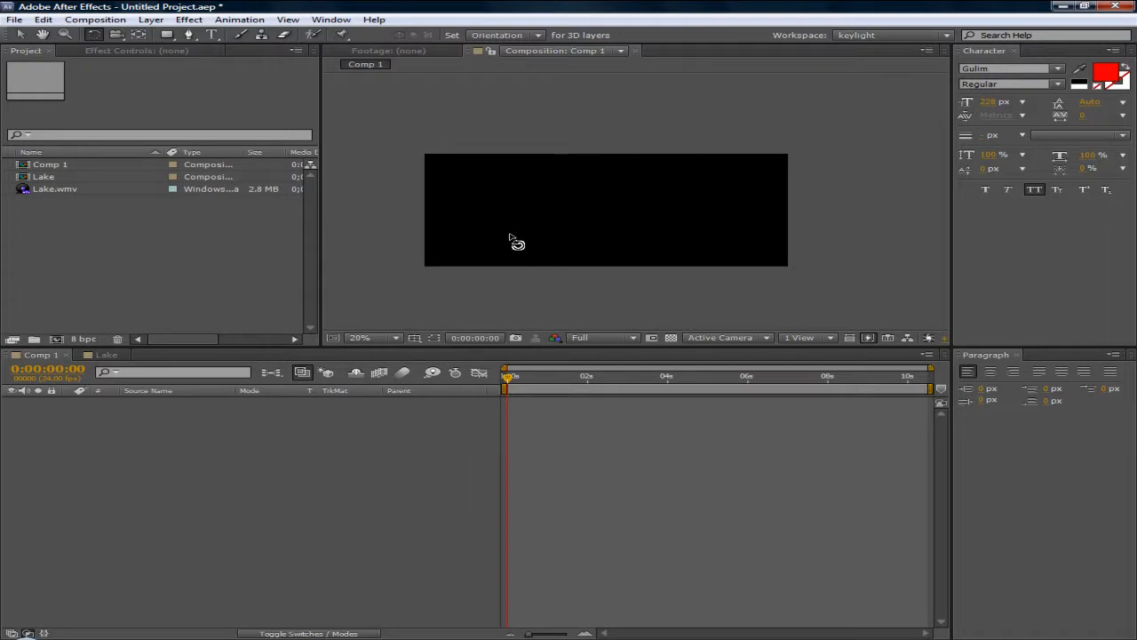
{"action": "left_click_drag", "start_coordinate": [612, 175], "coordinate": [584, 269]}
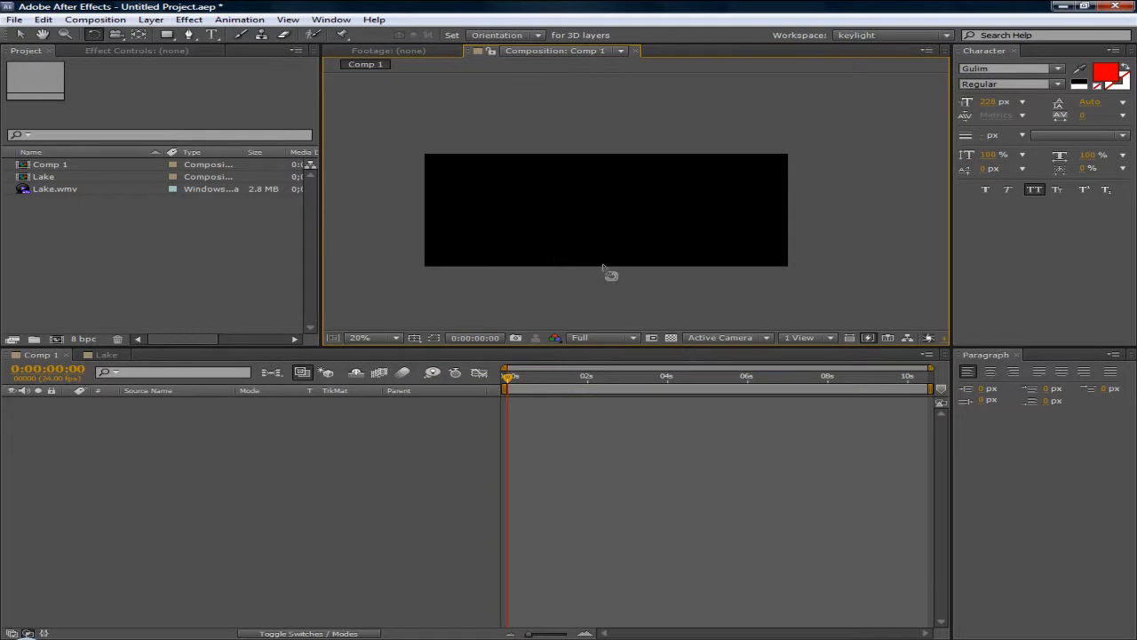
{"action": "left_click_drag", "start_coordinate": [500, 152], "coordinate": [735, 233]}
{"action": "left_click_drag", "start_coordinate": [520, 179], "coordinate": [737, 224]}
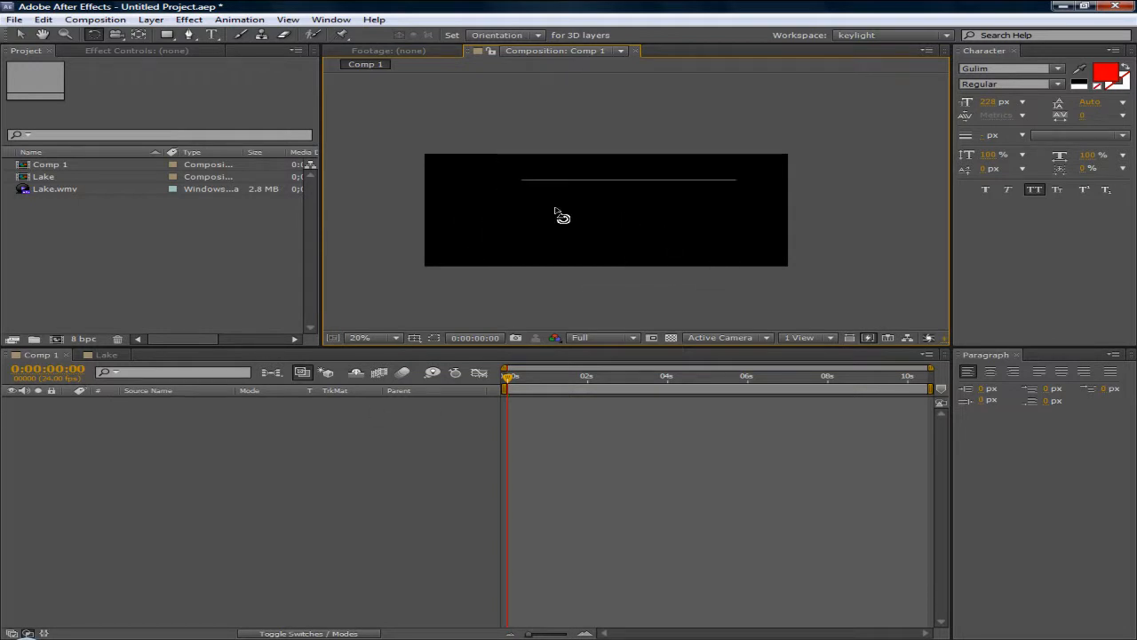
{"action": "left_click_drag", "start_coordinate": [503, 176], "coordinate": [707, 276]}
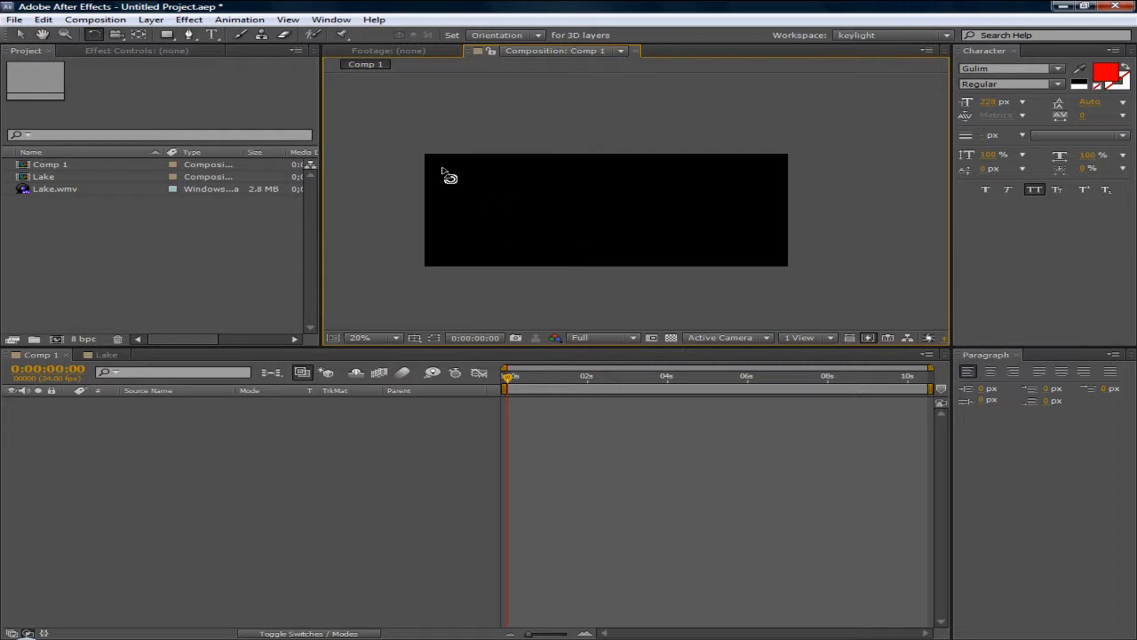
Go through the Camera and Pan Behind tools to the Rectangle tool, and look at its alternative shape tools.
{"action": "left_click", "coordinate": [115, 35]}
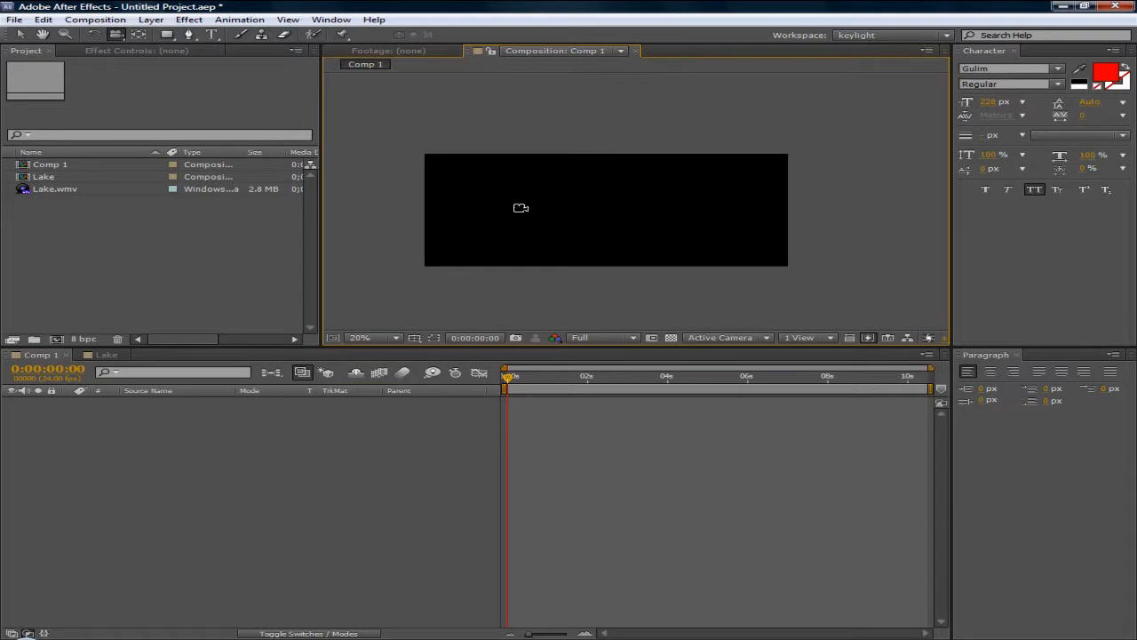
{"action": "left_click", "coordinate": [135, 35]}
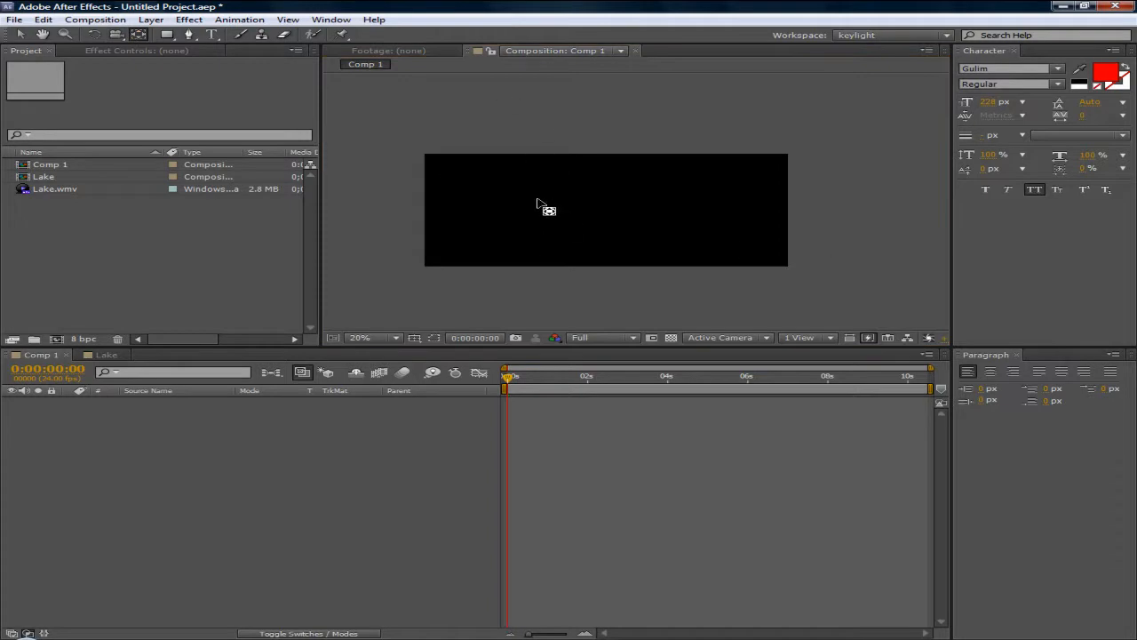
{"action": "left_click", "coordinate": [166, 35]}
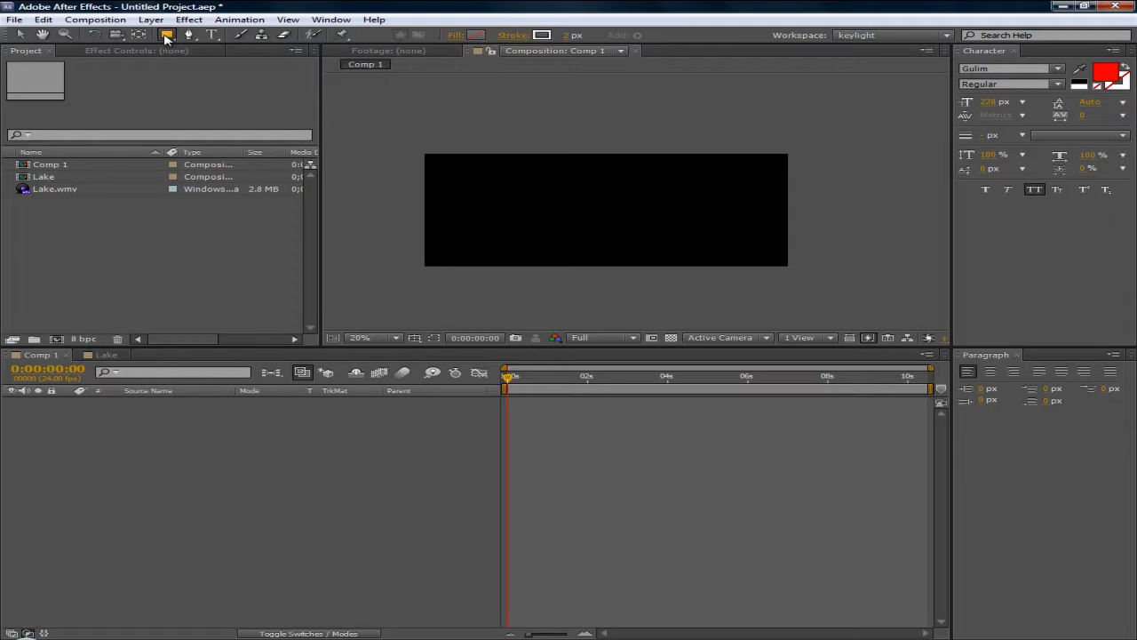
{"action": "left_click", "coordinate": [165, 36]}
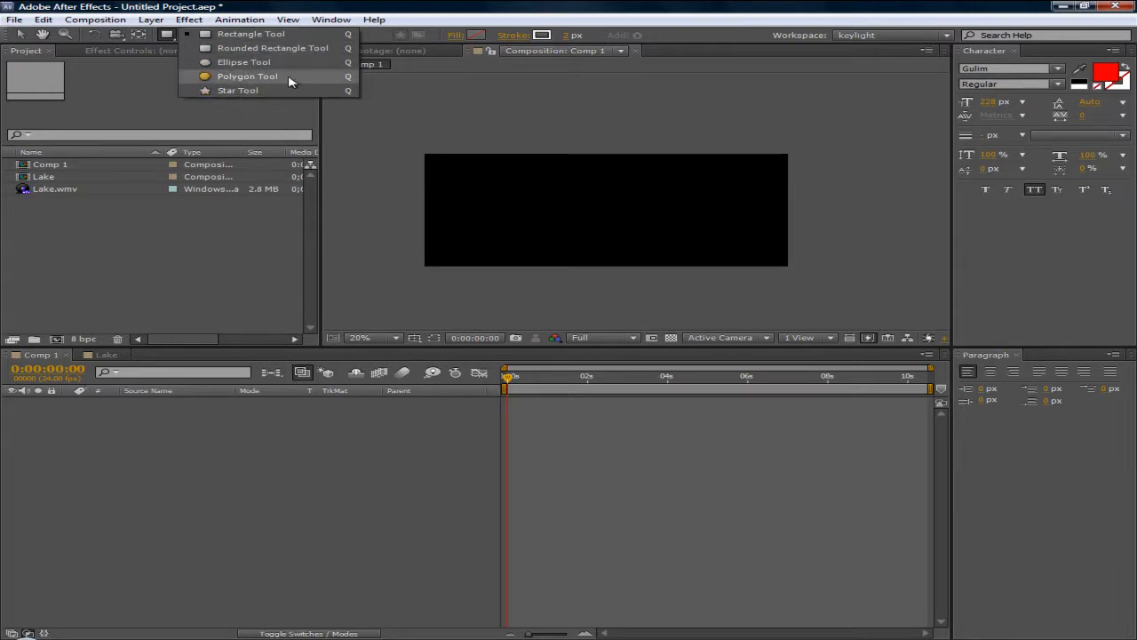
{"action": "left_click", "coordinate": [164, 35]}
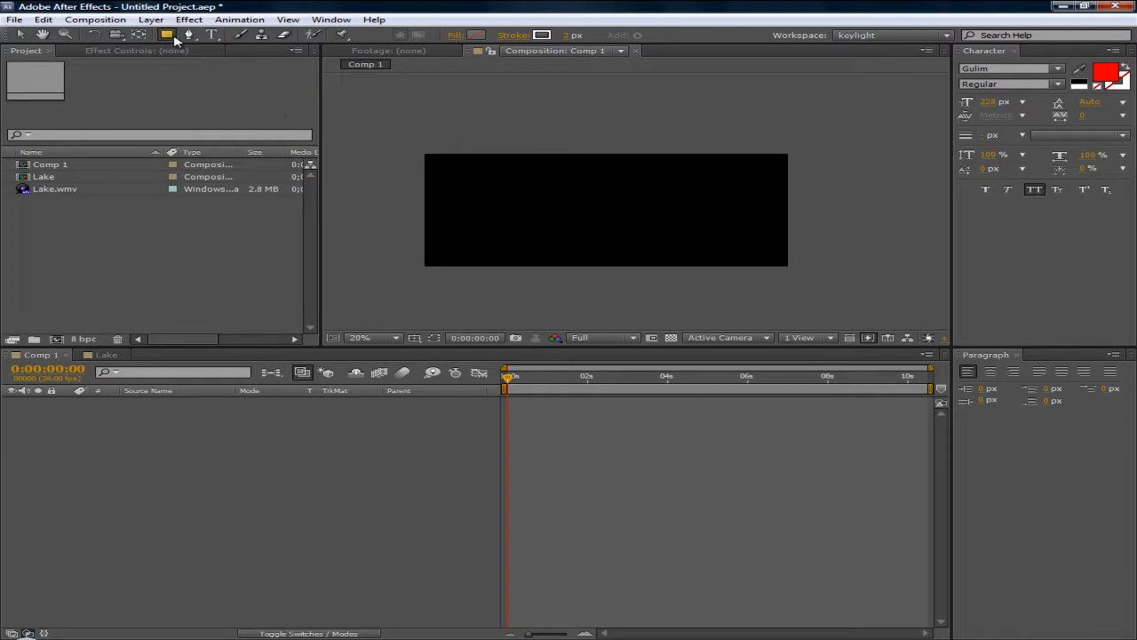
Try the Rectangle tool by drawing a wide rectangle in Comp 1, preview a darker blue fill (0D6CBD), and delete the shape layer.
{"action": "mouse_move", "coordinate": [451, 169]}
{"action": "left_mouse_down"}
{"action": "mouse_move", "coordinate": [688, 264]}
{"action": "mouse_move", "coordinate": [584, 233]}
{"action": "mouse_move", "coordinate": [655, 244]}
{"action": "mouse_move", "coordinate": [505, 184]}
{"action": "mouse_move", "coordinate": [728, 249]}
{"action": "left_mouse_up"}
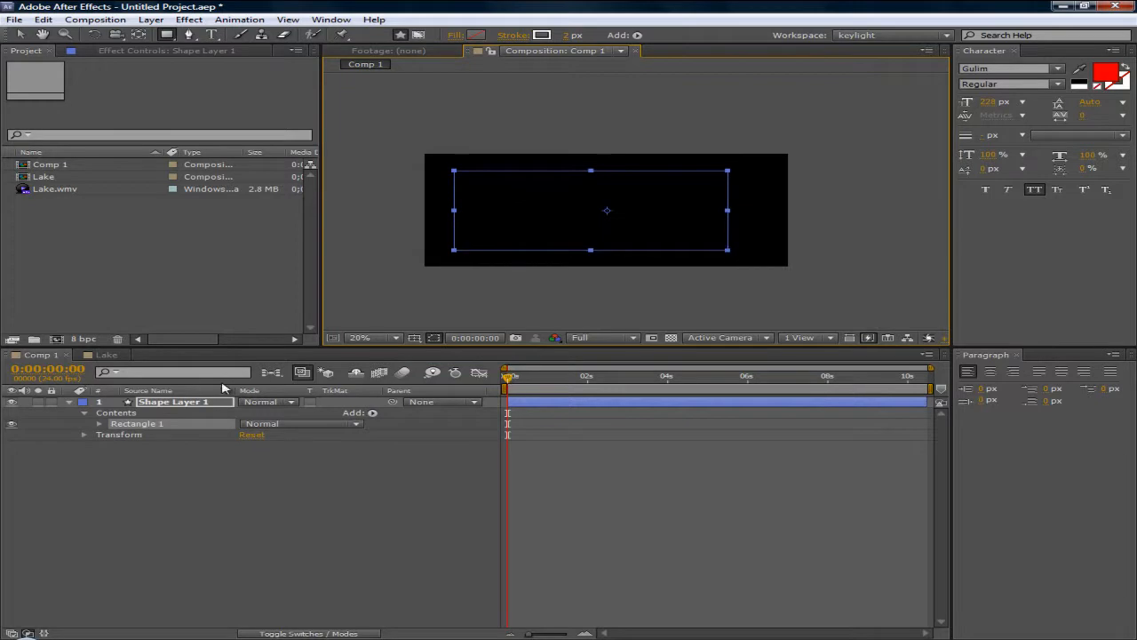
{"action": "key", "text": "Return"}
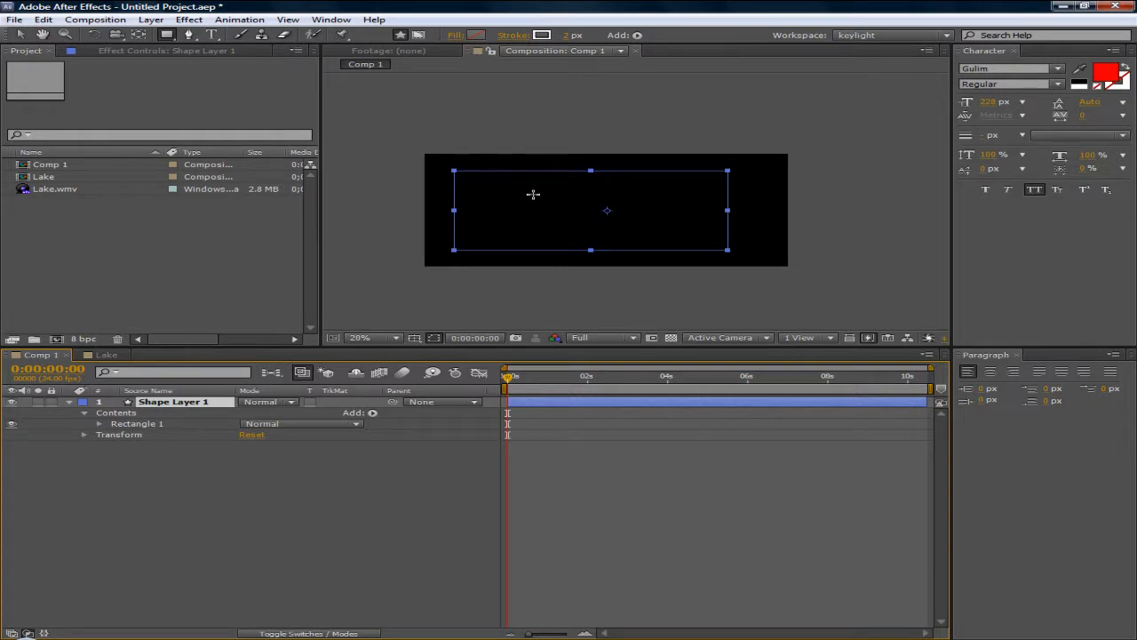
{"action": "left_click", "coordinate": [476, 35]}
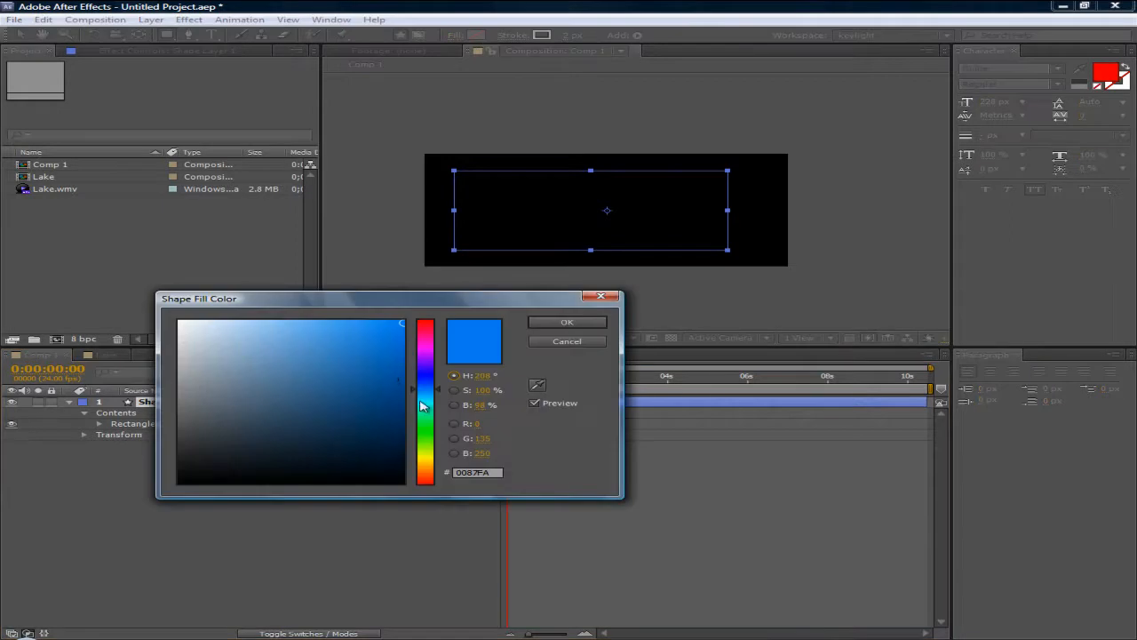
{"action": "left_click", "coordinate": [573, 342]}
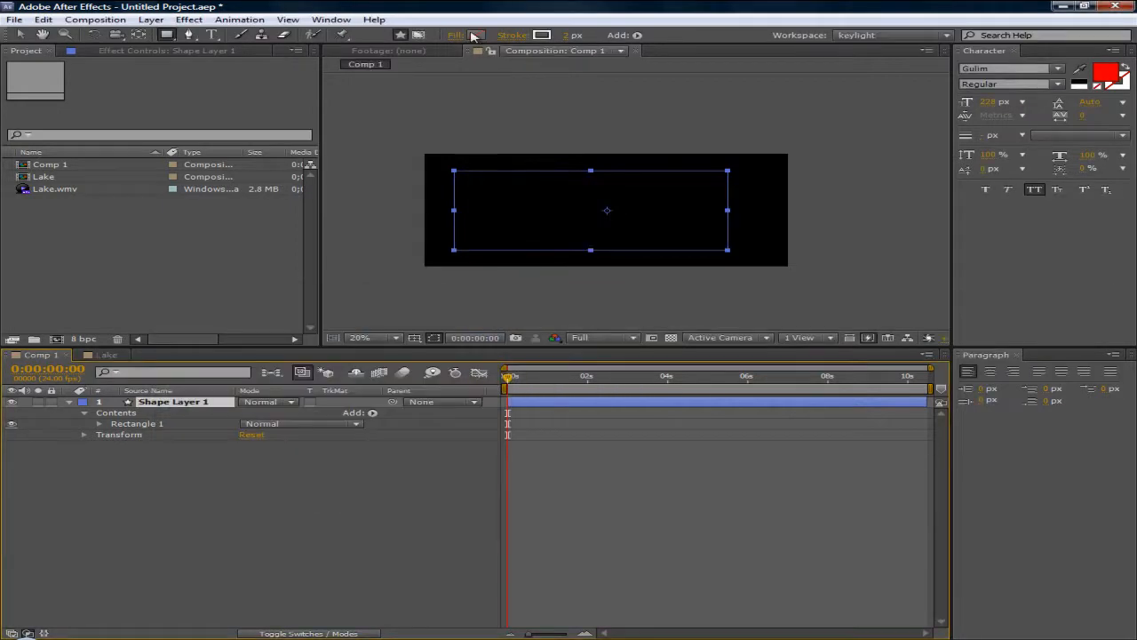
{"action": "left_click", "coordinate": [478, 37]}
{"action": "left_click", "coordinate": [387, 362]}
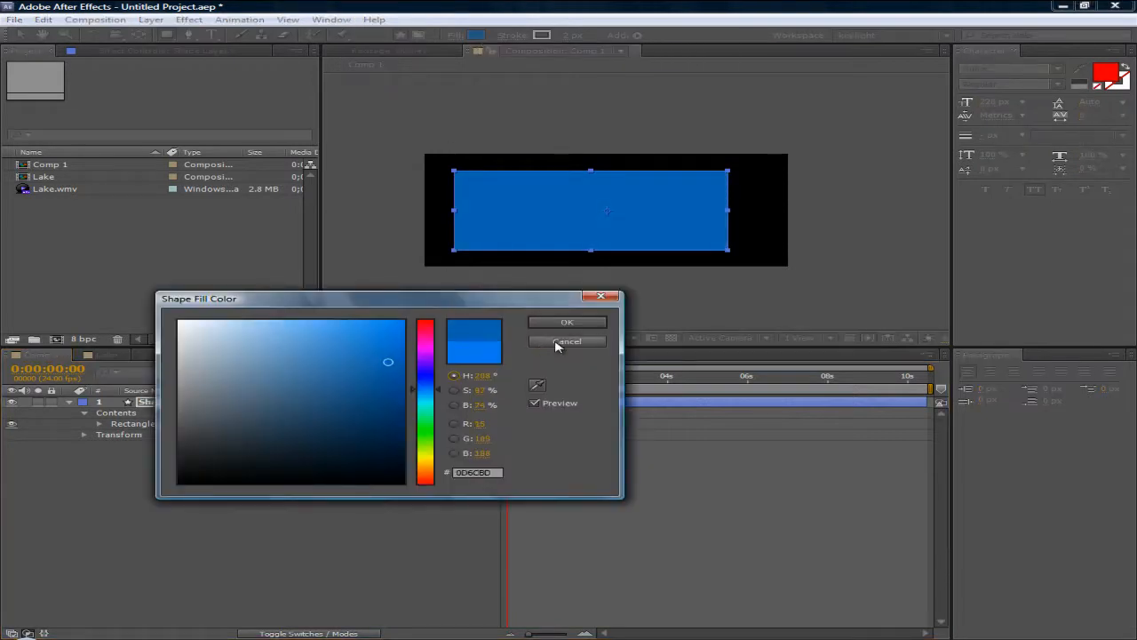
{"action": "left_click", "coordinate": [567, 342]}
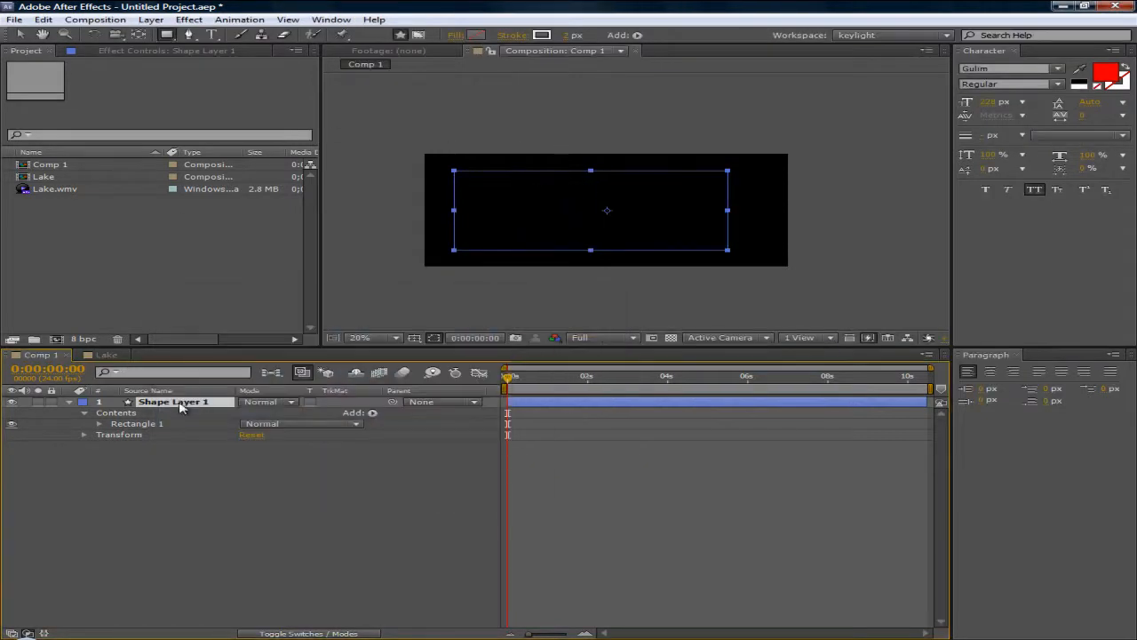
{"action": "key", "text": "Delete"}
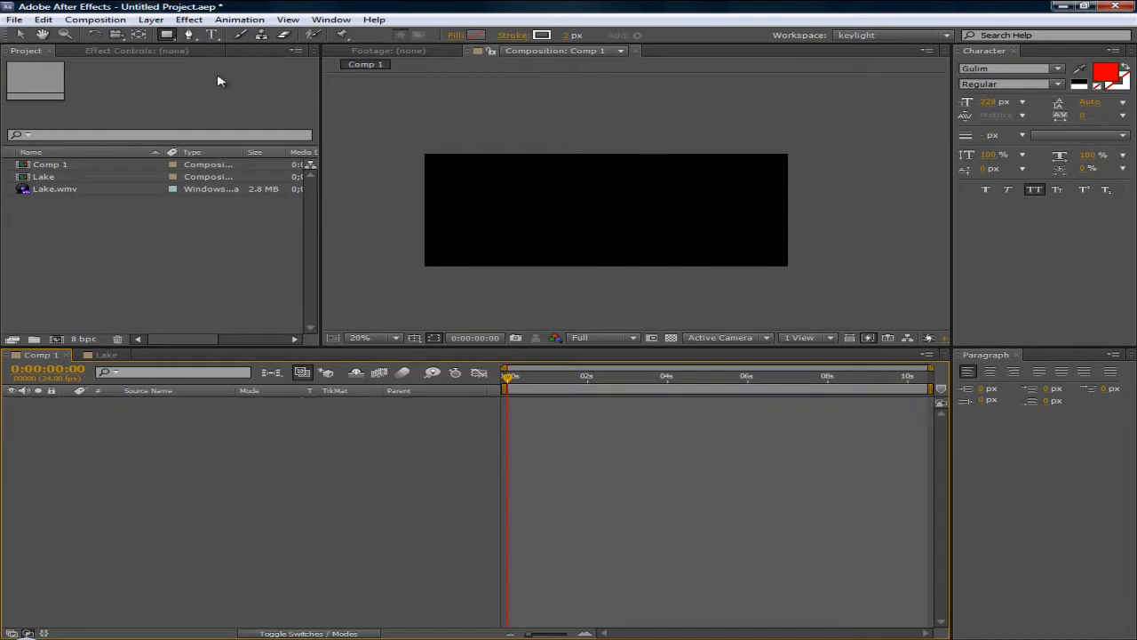
Try the Pen tool by drawing a looping, curved multi-point path across the Comp 1 frame, and delete its shape layer.
{"action": "left_click", "coordinate": [188, 34]}
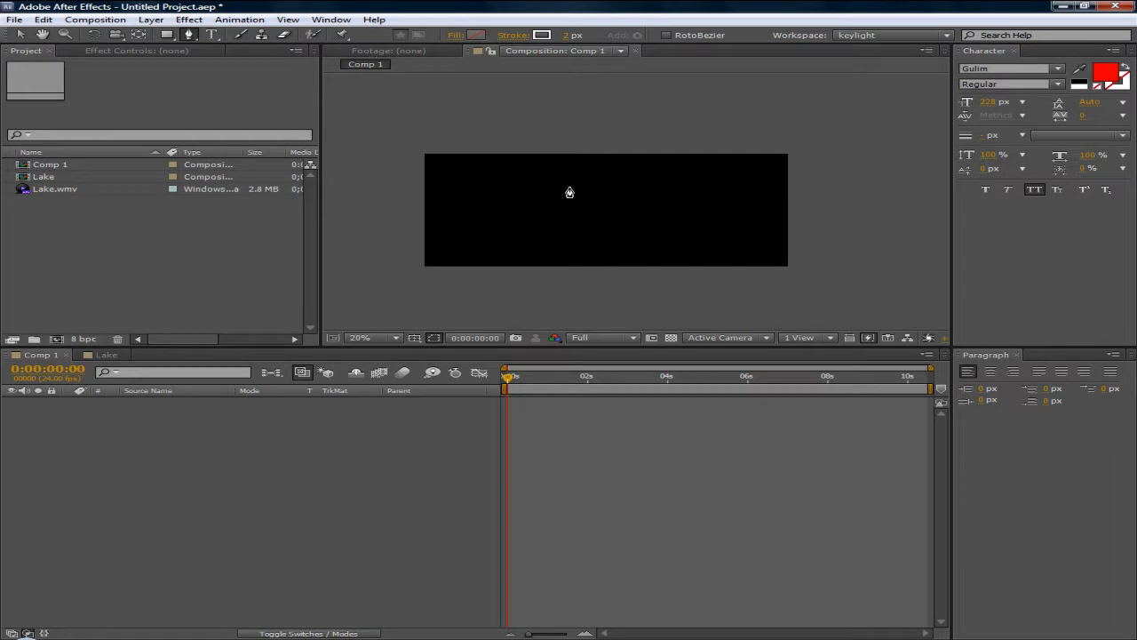
{"action": "left_click_drag", "start_coordinate": [575, 184], "coordinate": [691, 216]}
{"action": "left_click_drag", "start_coordinate": [619, 216], "coordinate": [704, 192]}
{"action": "left_click_drag", "start_coordinate": [598, 195], "coordinate": [464, 237]}
{"action": "left_click_drag", "start_coordinate": [731, 223], "coordinate": [745, 180]}
{"action": "left_click_drag", "start_coordinate": [685, 211], "coordinate": [486, 229]}
{"action": "left_click", "coordinate": [448, 241]}
{"action": "left_click", "coordinate": [200, 402]}
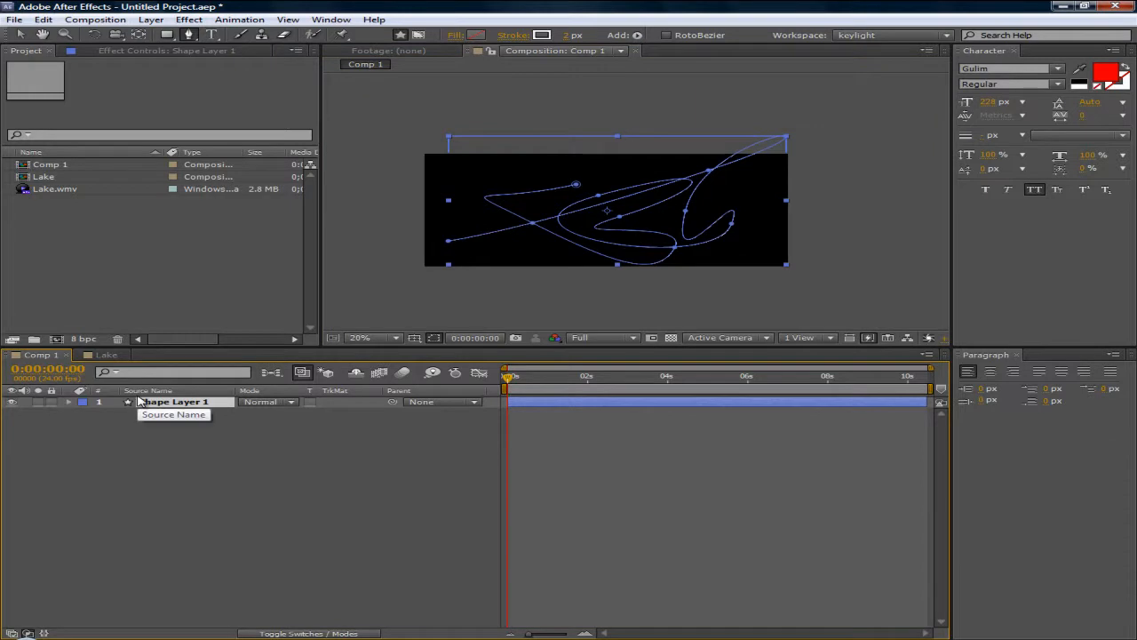
{"action": "key", "text": "Delete"}
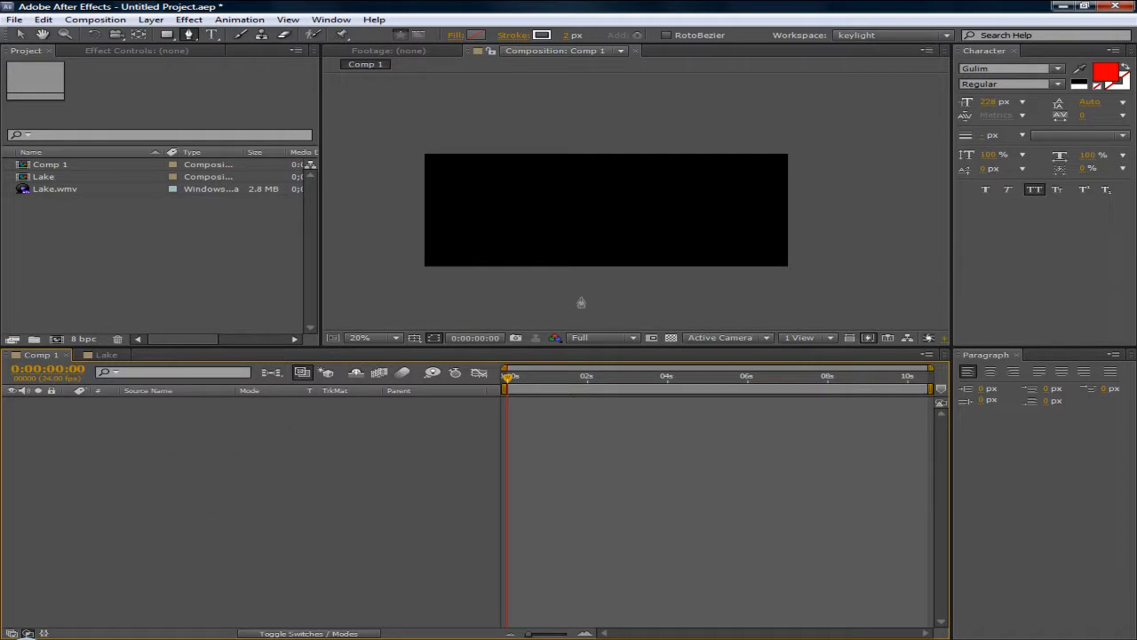
Draw a closed, curved three-point Pen shape in Comp 1, preview a green fill (00FA87), and delete the shape layer.
{"action": "left_click_drag", "start_coordinate": [571, 232], "coordinate": [475, 210]}
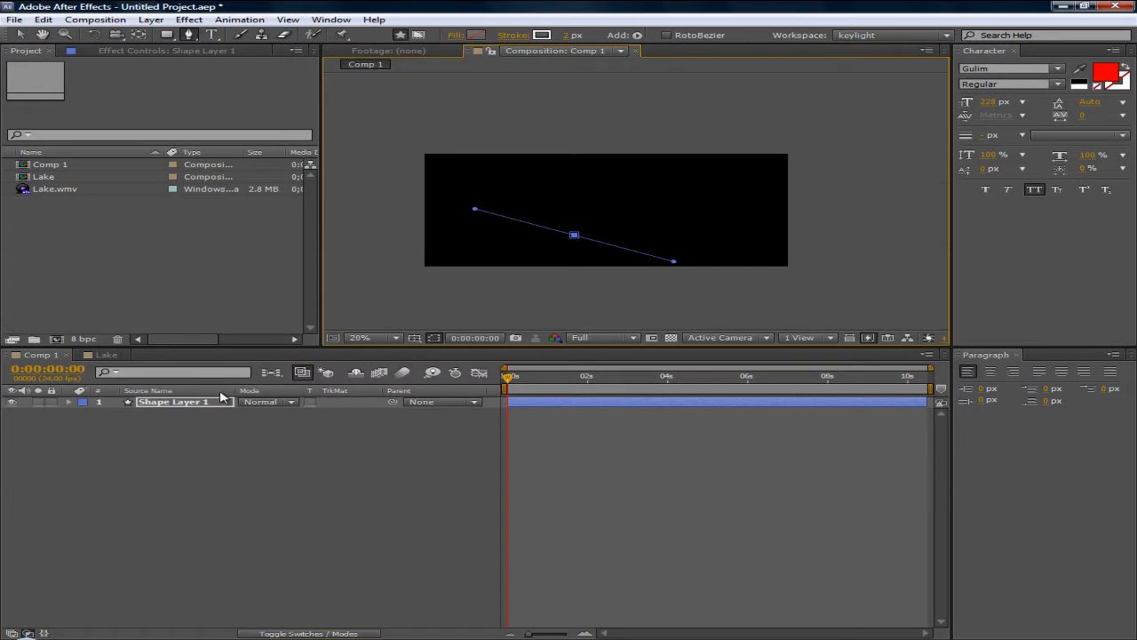
{"action": "left_click_drag", "start_coordinate": [533, 181], "coordinate": [576, 175]}
{"action": "left_click_drag", "start_coordinate": [646, 189], "coordinate": [626, 210]}
{"action": "left_click", "coordinate": [574, 238]}
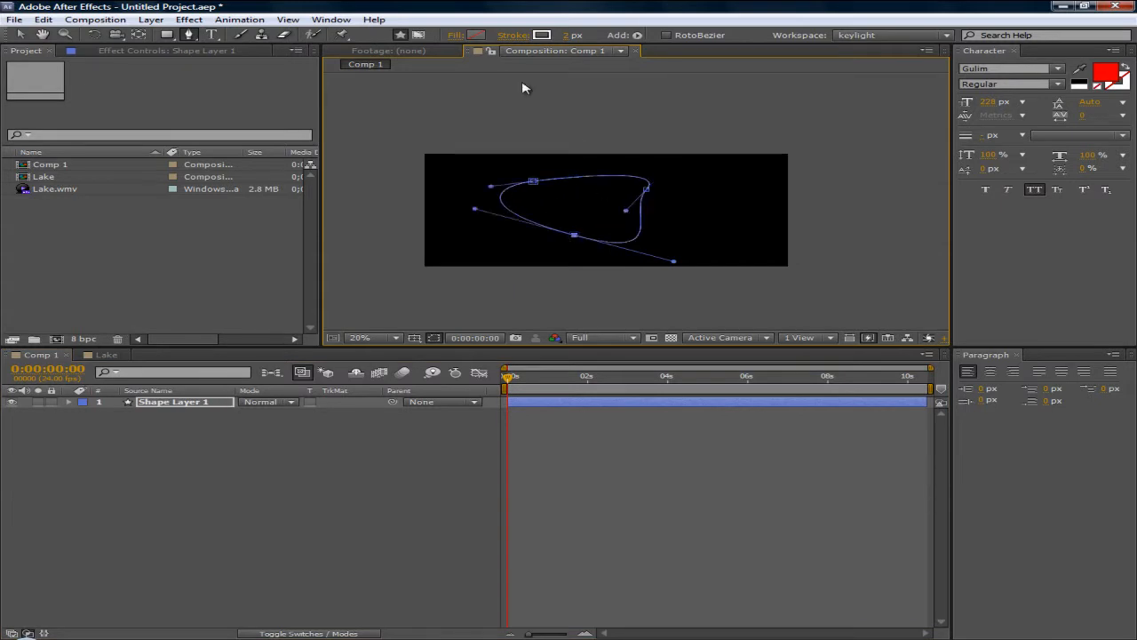
{"action": "left_click", "coordinate": [476, 35]}
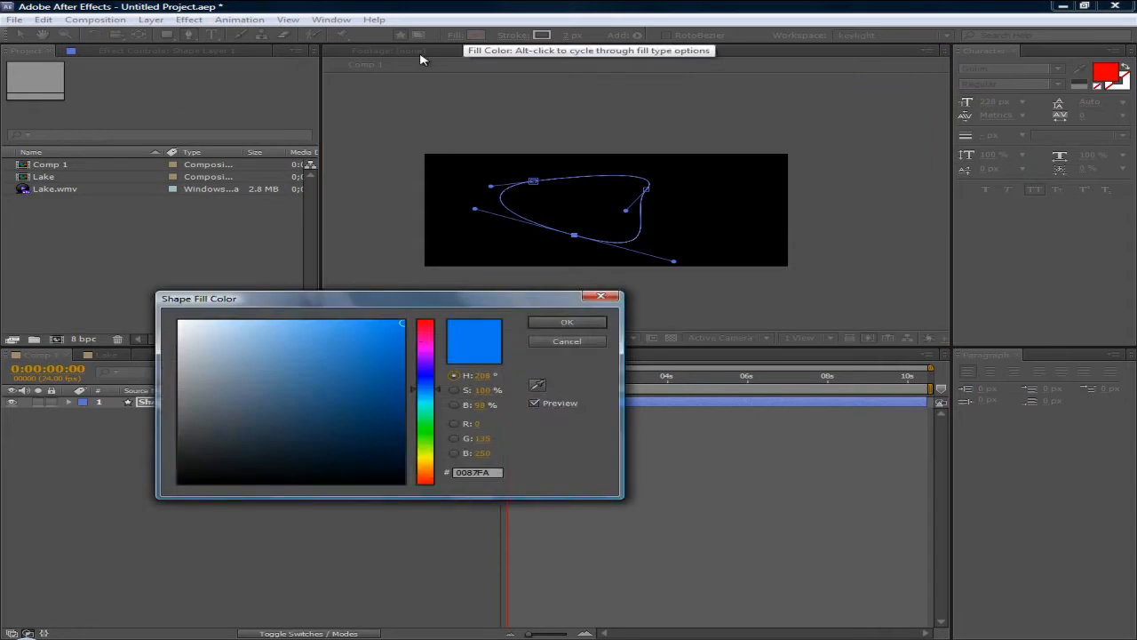
{"action": "left_click_drag", "start_coordinate": [425, 388], "coordinate": [425, 415]}
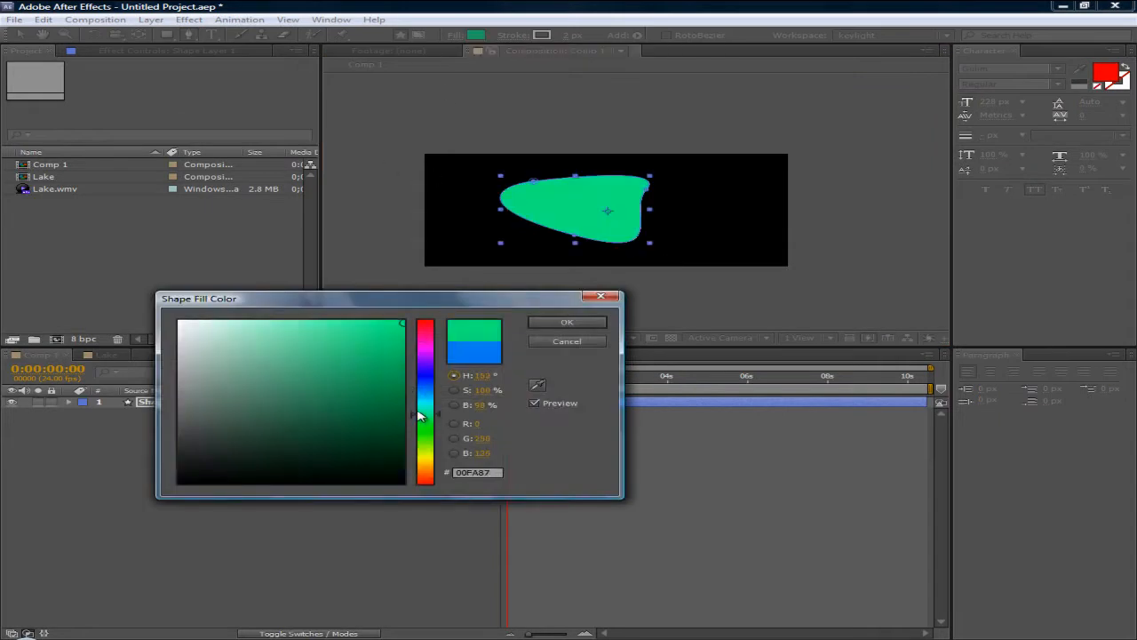
{"action": "left_click", "coordinate": [588, 340]}
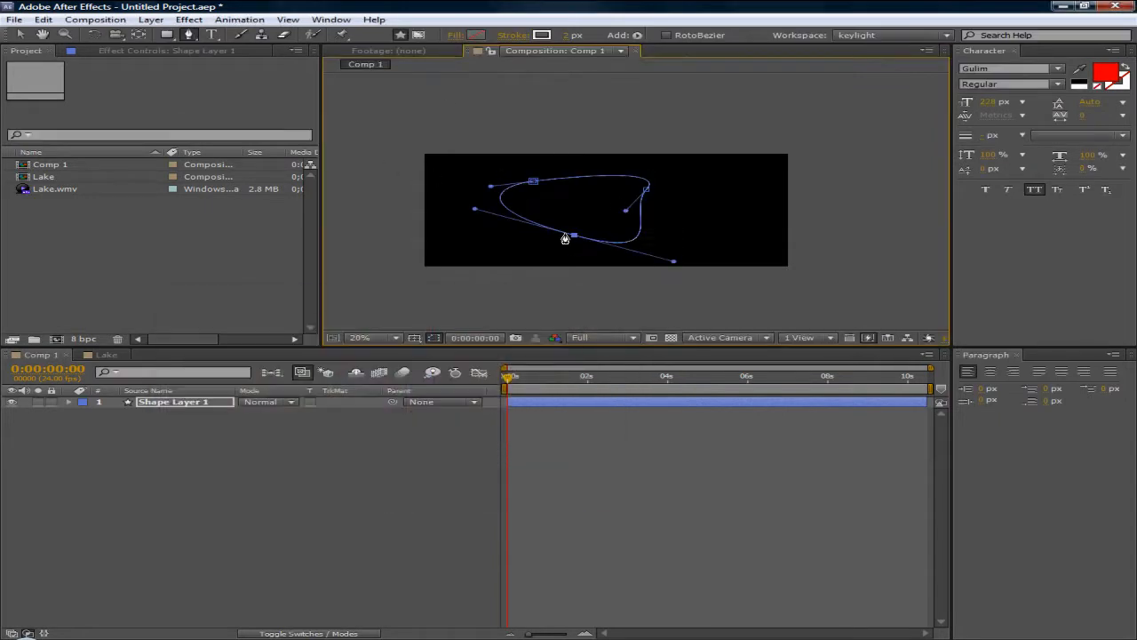
{"action": "left_click", "coordinate": [209, 404]}
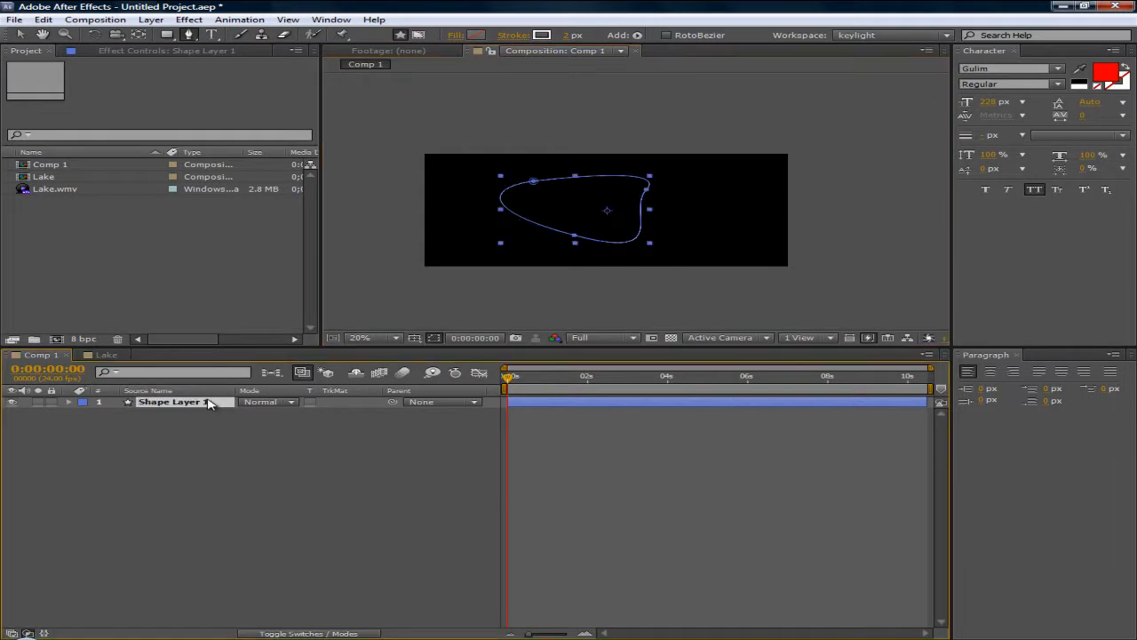
{"action": "key", "text": "Delete"}
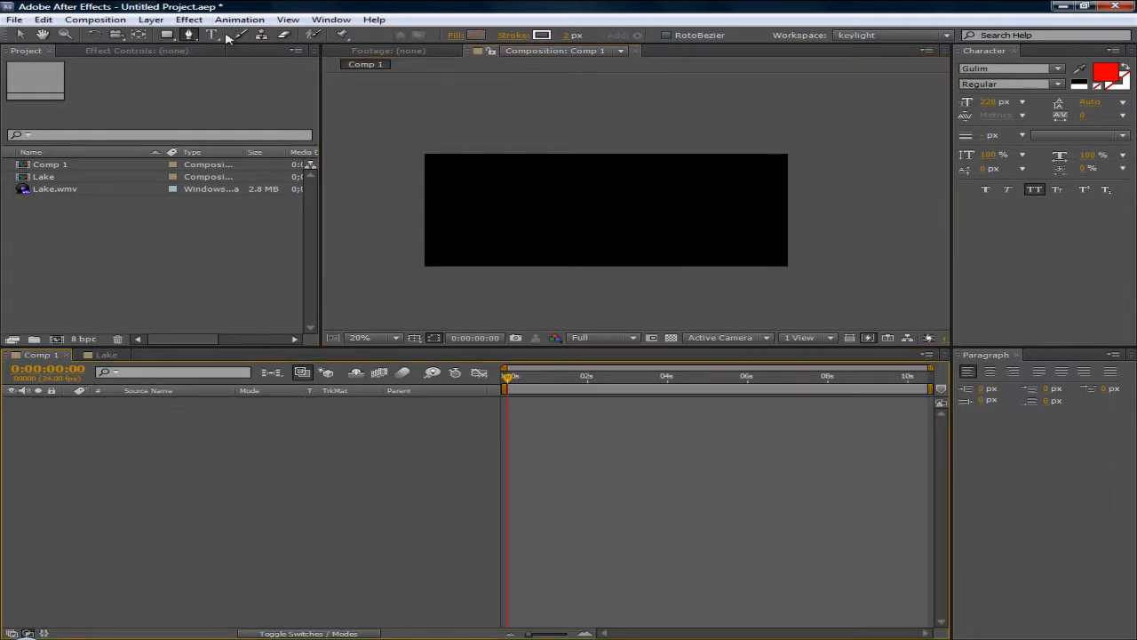
Try the Type tool by entering GKJHJFGH in the Comp 1 frame, and delete the text layer.
{"action": "left_click", "coordinate": [213, 36]}
{"action": "left_click", "coordinate": [490, 197]}
{"action": "type", "text": "GKJHJFGH"}
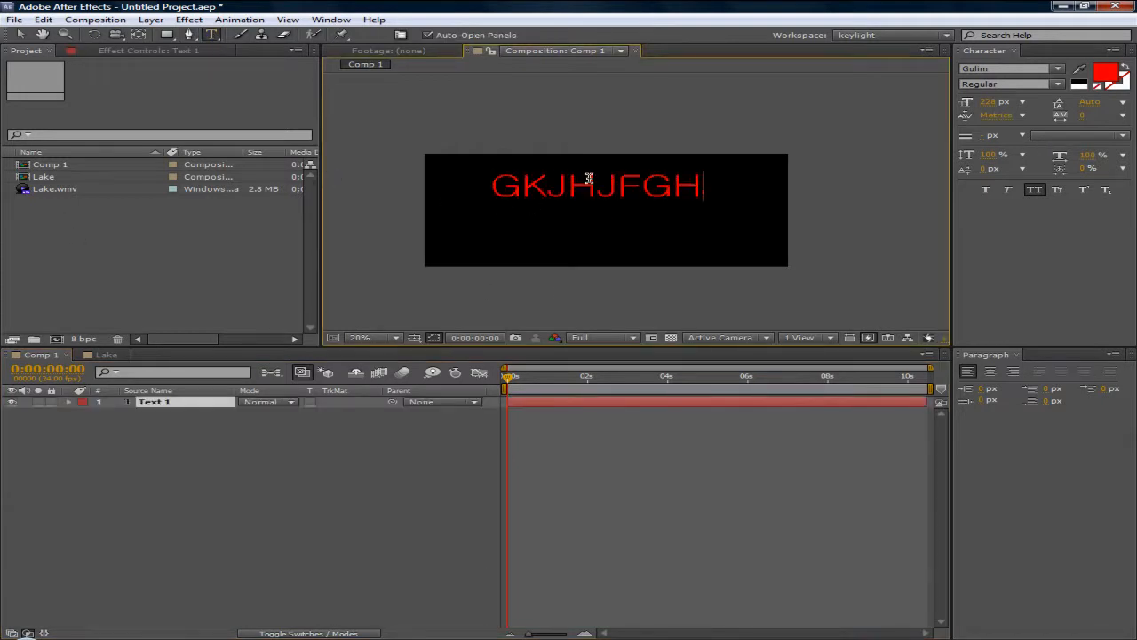
{"action": "key", "text": "ctrl+a"}
{"action": "key", "text": "BackSpace"}
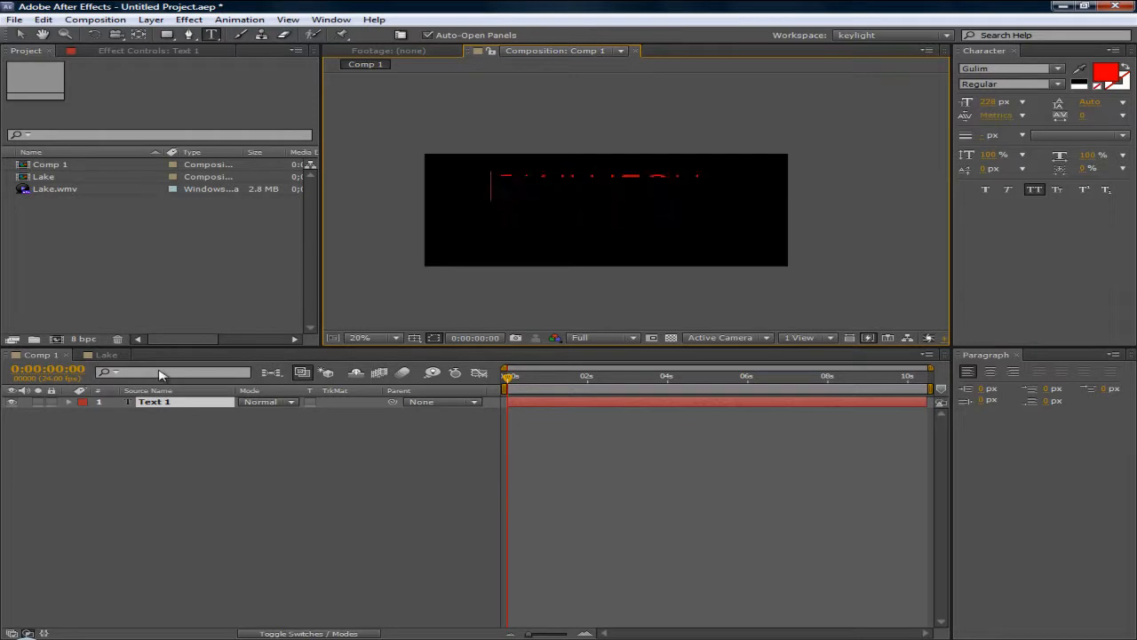
{"action": "left_click", "coordinate": [193, 404]}
{"action": "key", "text": "Delete"}
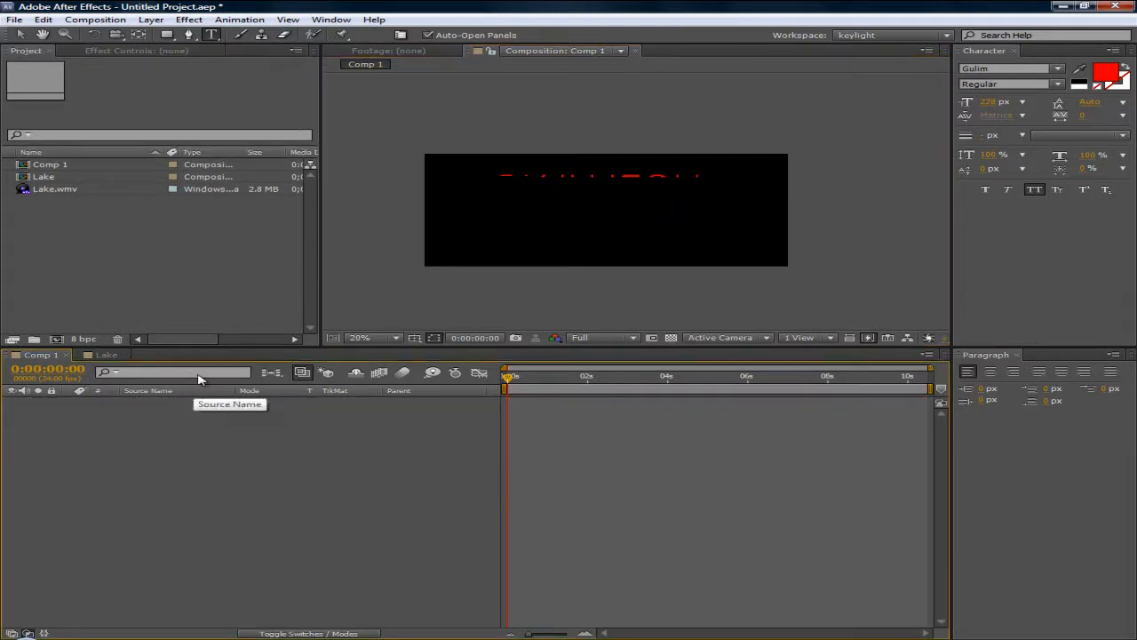
Switch between the Brush, Clone Stamp and Eraser tools to compare their brush and paint options.
{"action": "left_click", "coordinate": [245, 34]}
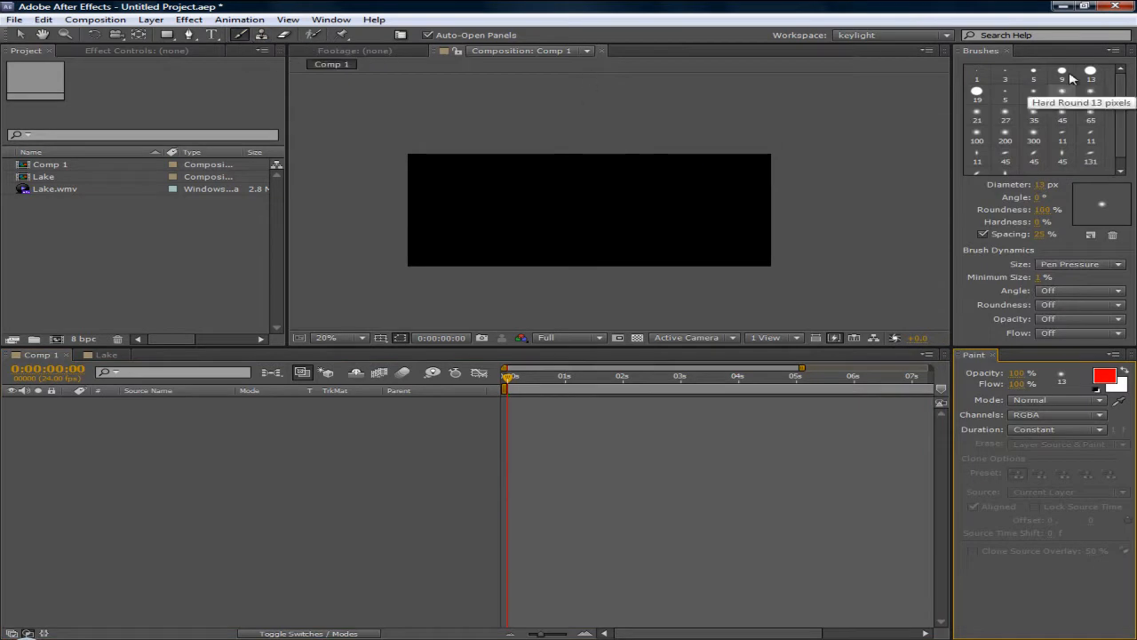
{"action": "left_click", "coordinate": [261, 34]}
{"action": "left_click", "coordinate": [287, 38]}
{"action": "left_click", "coordinate": [262, 36]}
{"action": "left_click", "coordinate": [241, 35]}
{"action": "left_click", "coordinate": [262, 37]}
{"action": "left_click", "coordinate": [284, 35]}
{"action": "left_click", "coordinate": [262, 37]}
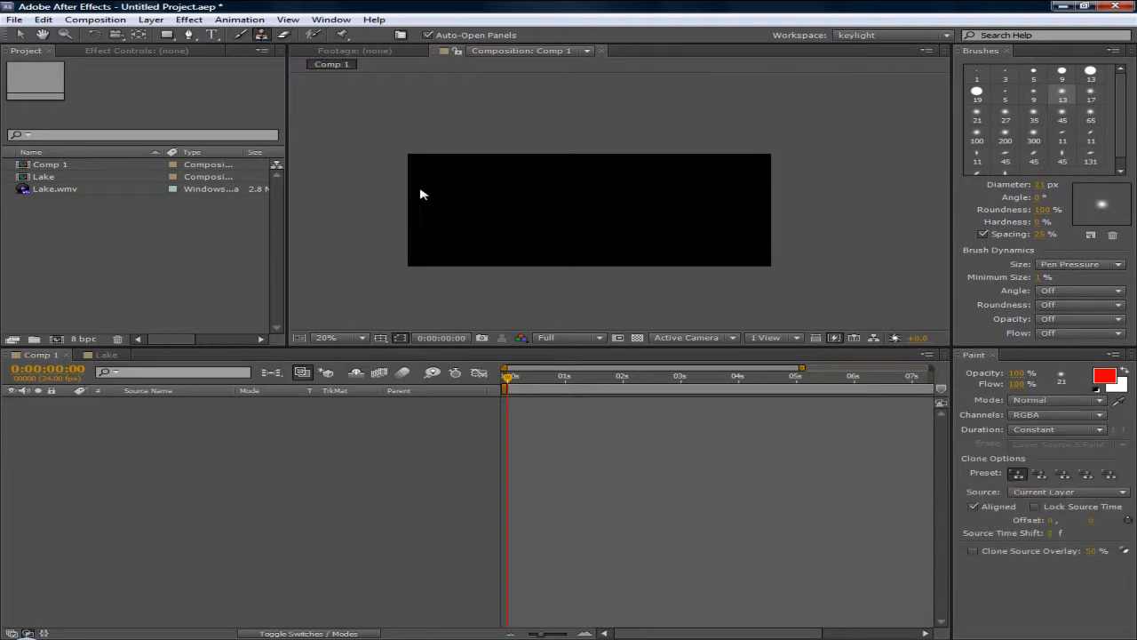
{"action": "scroll", "coordinate": [524, 238], "scroll_direction": "up", "scroll_amount": 6}
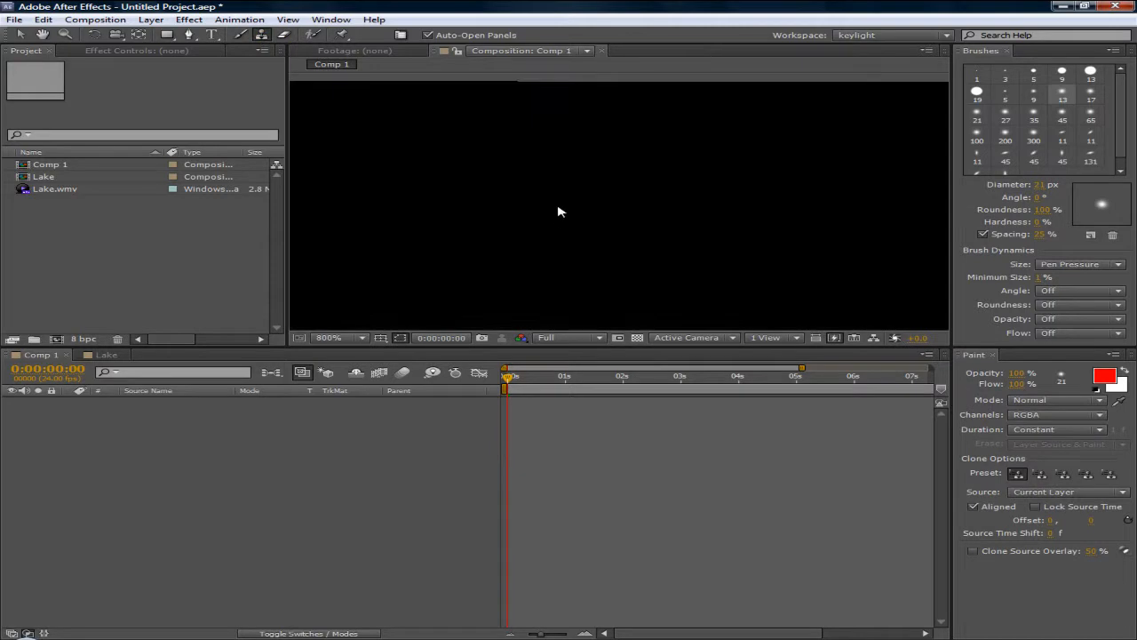
{"action": "scroll", "coordinate": [559, 211], "scroll_direction": "down", "scroll_amount": 7}
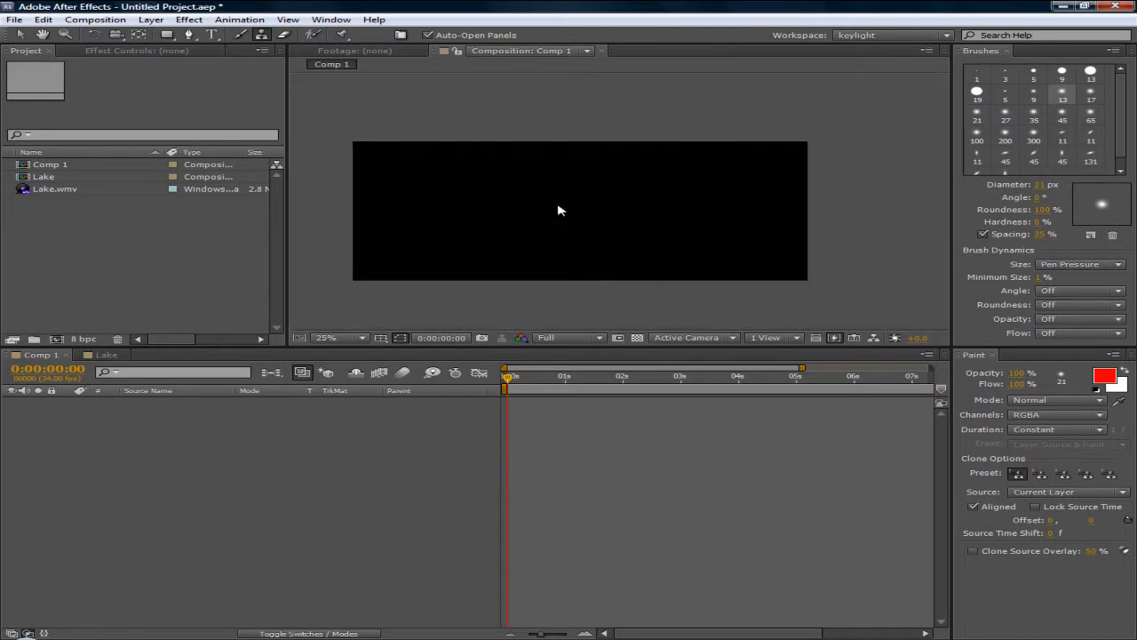
Try the Eraser tool directly on the empty Comp 1 frame and dismiss the warning.
{"action": "left_click", "coordinate": [283, 34]}
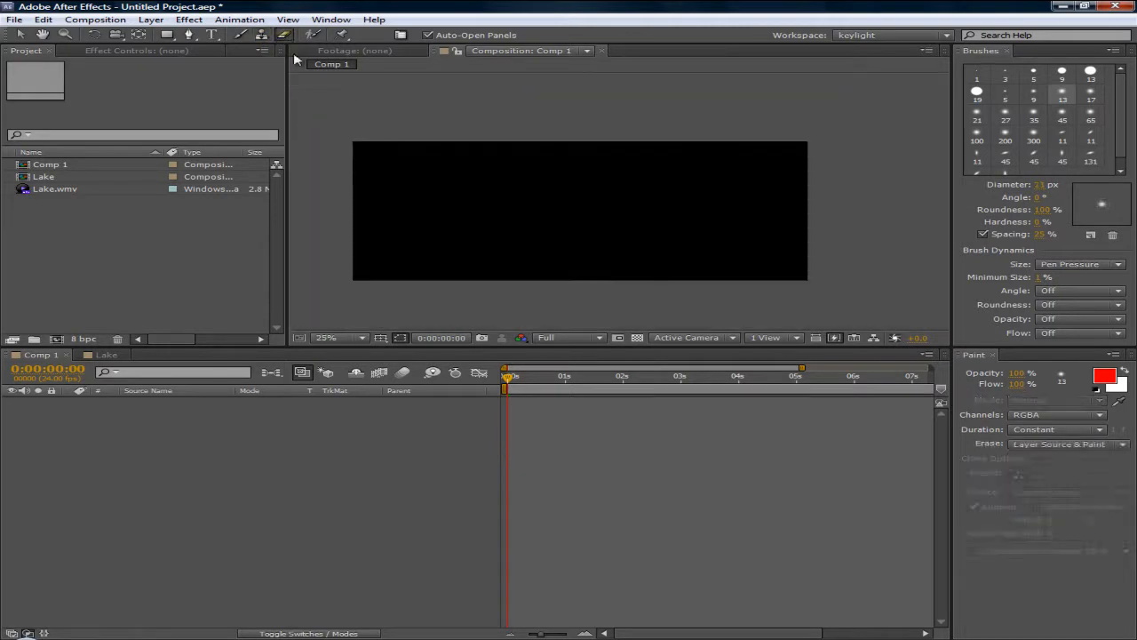
{"action": "left_click", "coordinate": [452, 182]}
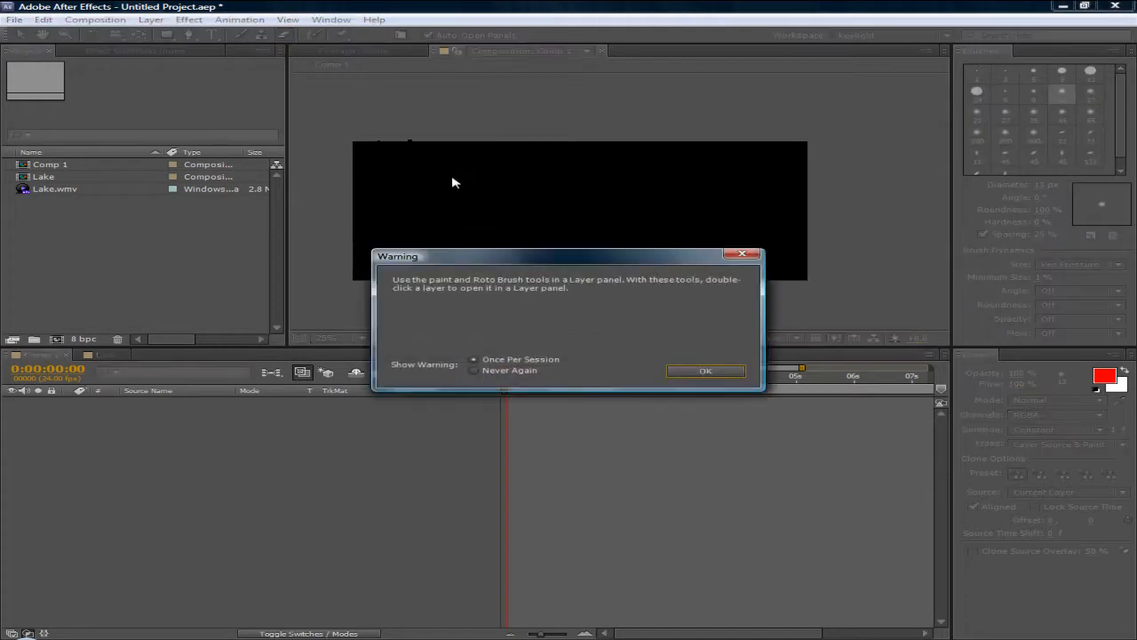
{"action": "left_click_drag", "start_coordinate": [471, 262], "coordinate": [489, 197]}
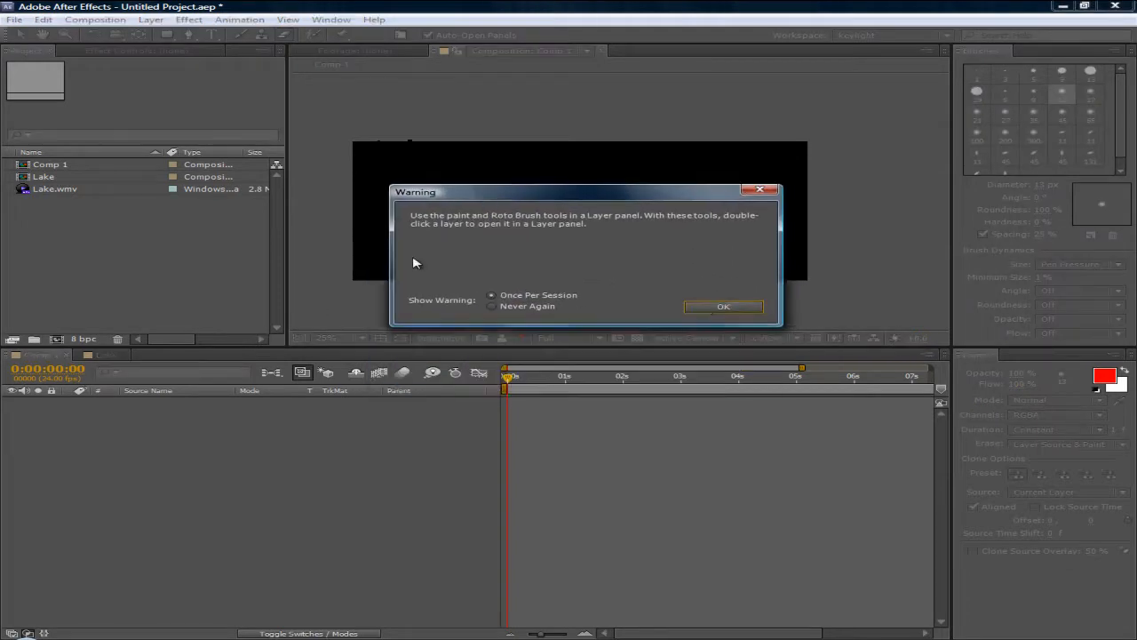
{"action": "left_click", "coordinate": [724, 303]}
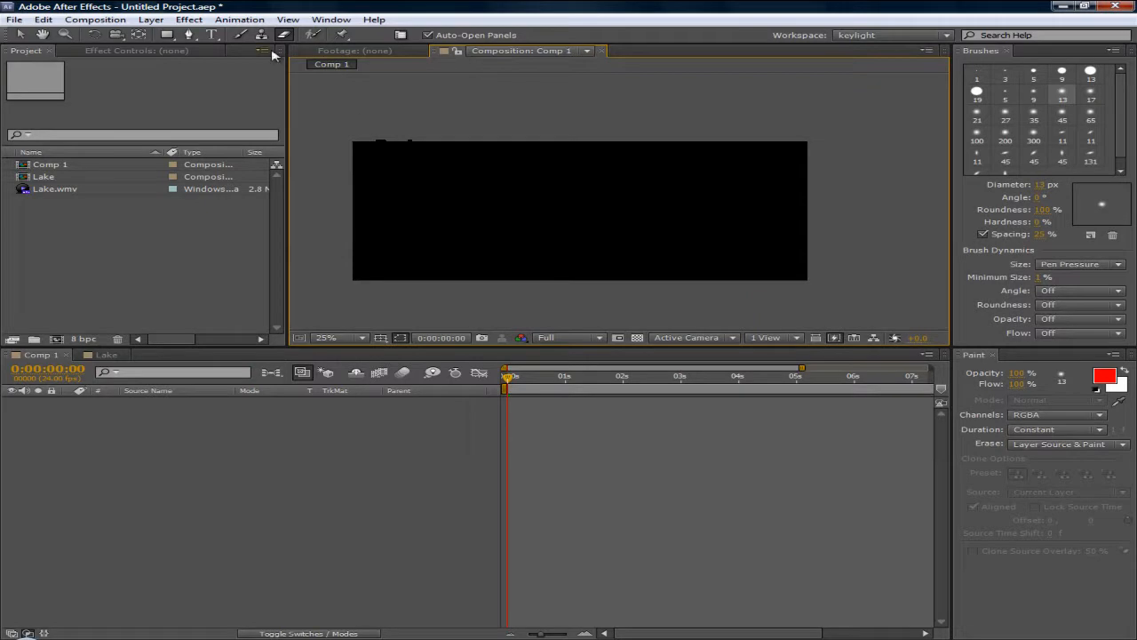
Go through the Roto Brush and Puppet Pin tools, and return to the Selection tool.
{"action": "left_click", "coordinate": [311, 36]}
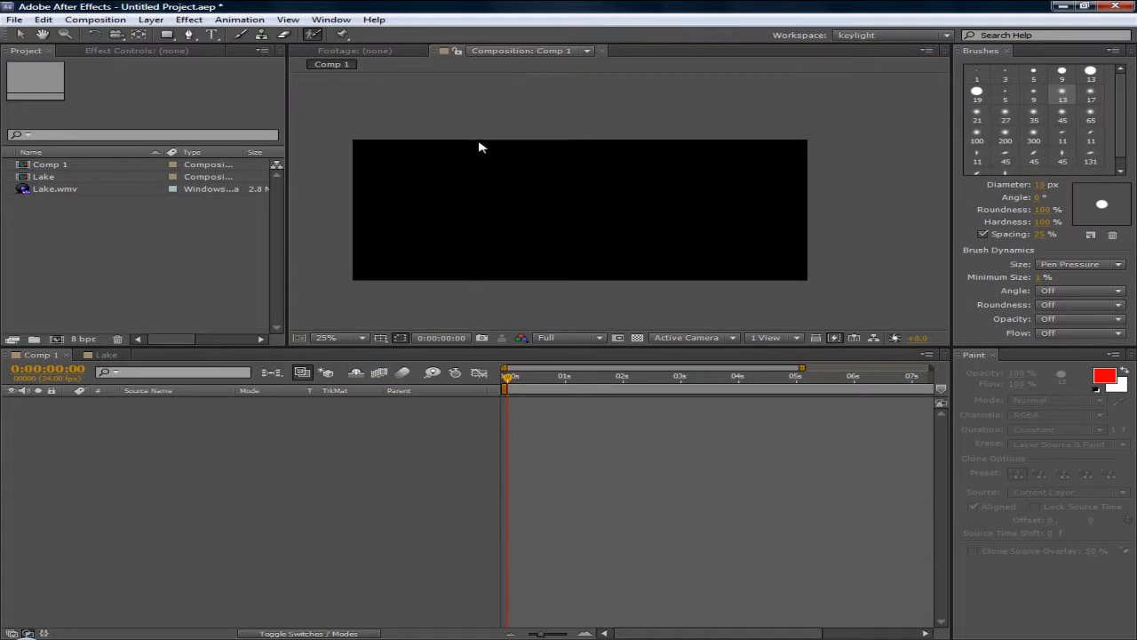
{"action": "left_click", "coordinate": [340, 37]}
{"action": "left_click", "coordinate": [313, 36]}
{"action": "left_click", "coordinate": [338, 38]}
{"action": "left_click", "coordinate": [317, 37]}
{"action": "left_click", "coordinate": [341, 35]}
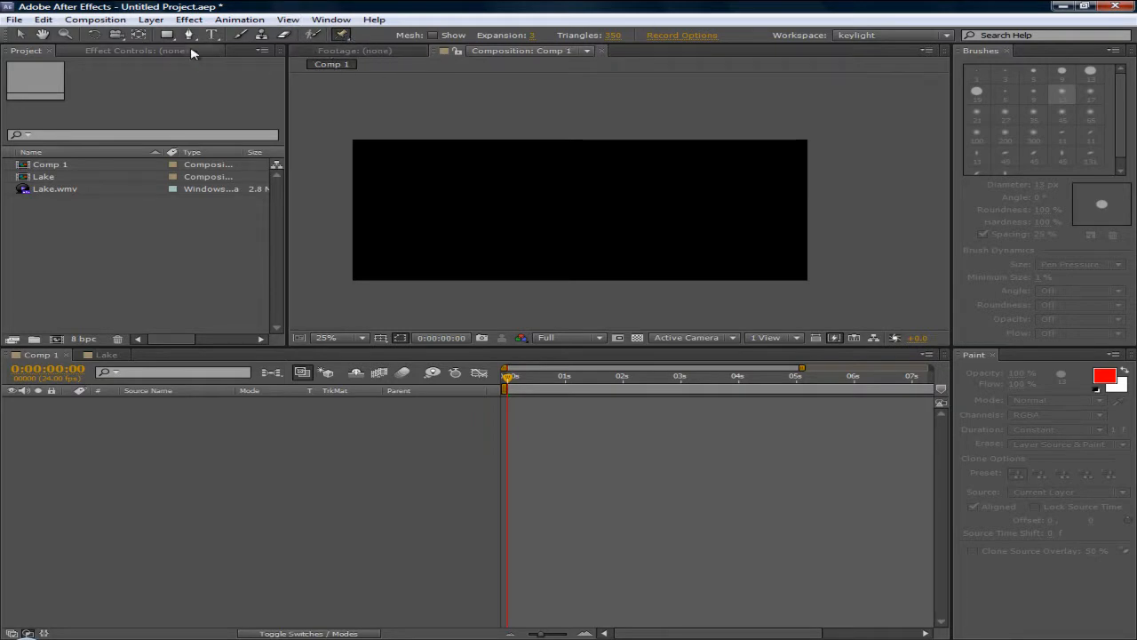
{"action": "left_click", "coordinate": [20, 34]}
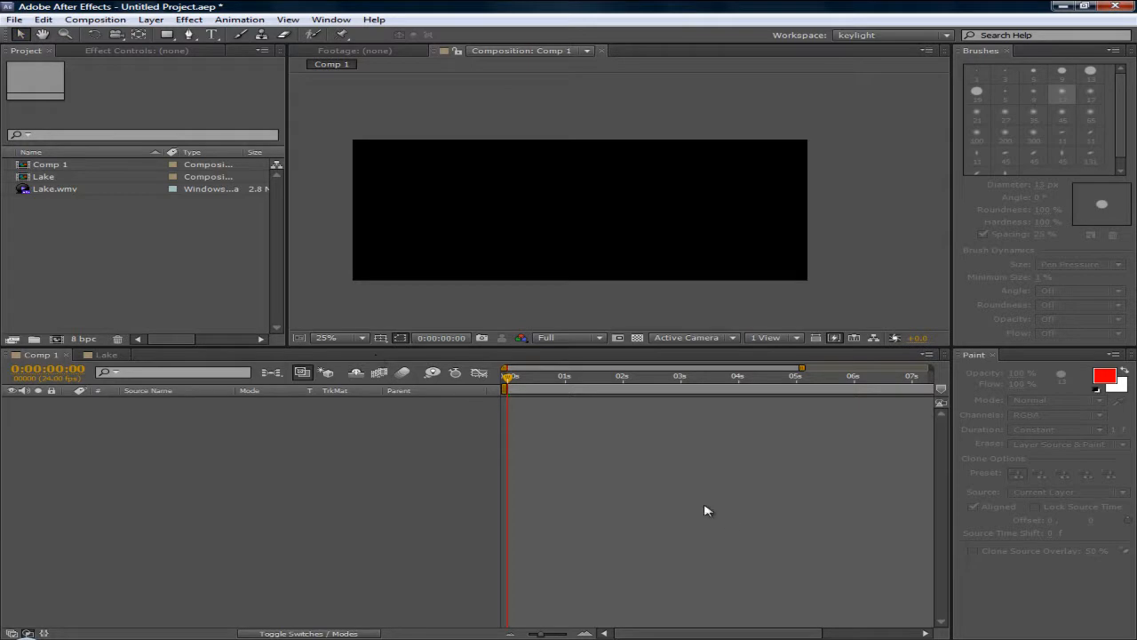
Enlarge the timeline area moderately by moving its boundary with the composition view upward.
{"action": "mouse_move", "coordinate": [404, 639]}
{"action": "left_click_drag", "start_coordinate": [379, 349], "coordinate": [409, 266]}
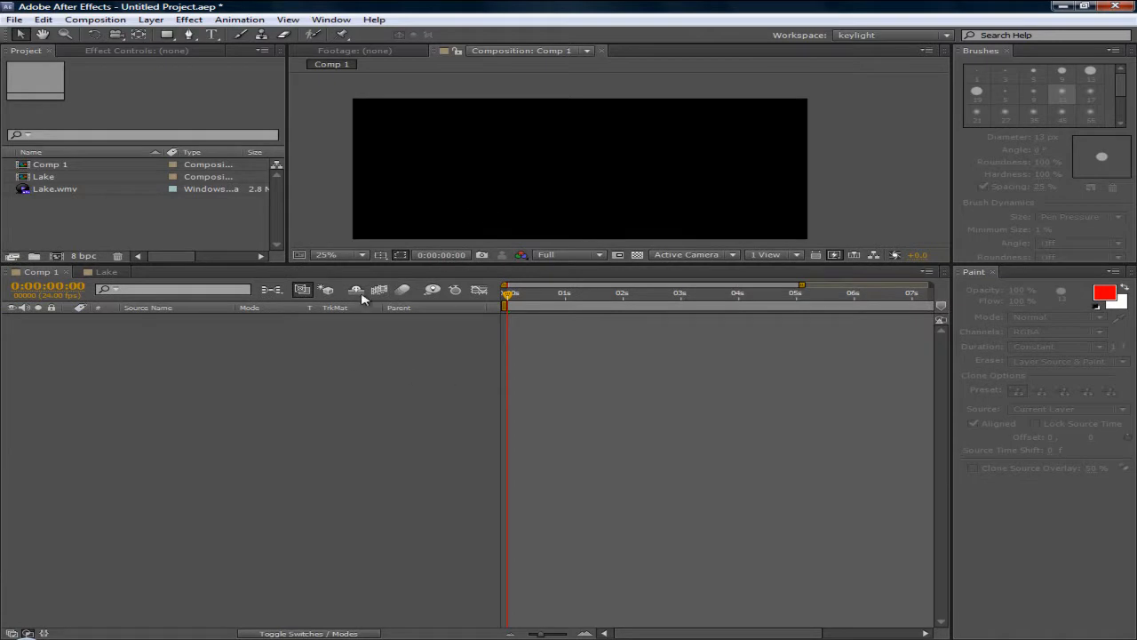
{"action": "left_click_drag", "start_coordinate": [386, 261], "coordinate": [386, 299]}
Start a new solid layer in Comp 1 and match its size to the composition.
{"action": "left_click", "coordinate": [151, 19]}
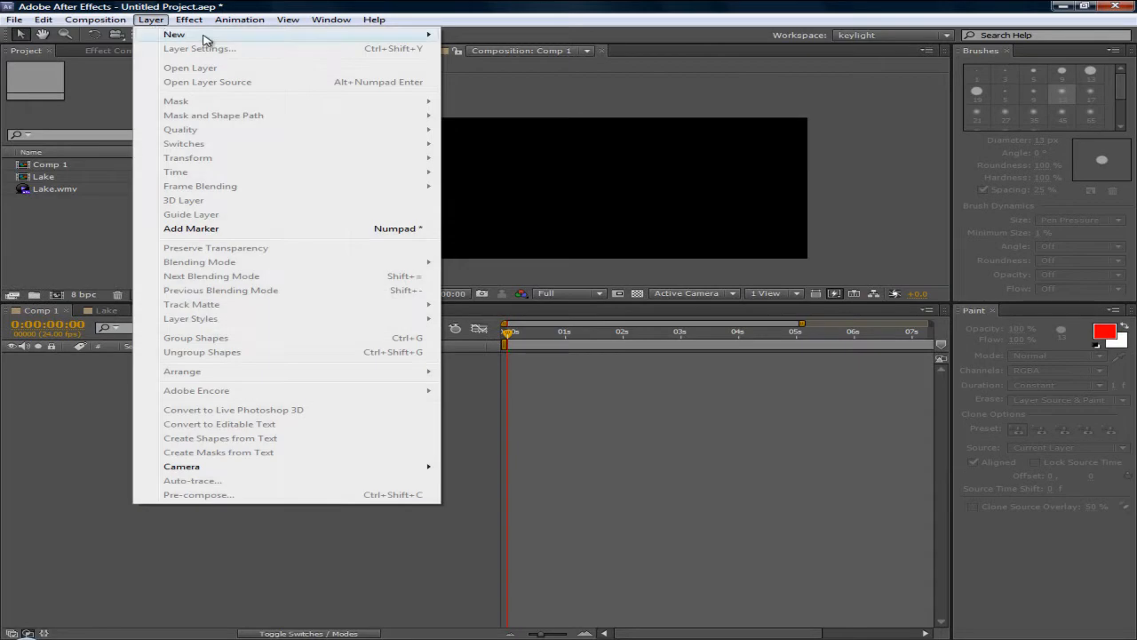
{"action": "mouse_move", "coordinate": [236, 39]}
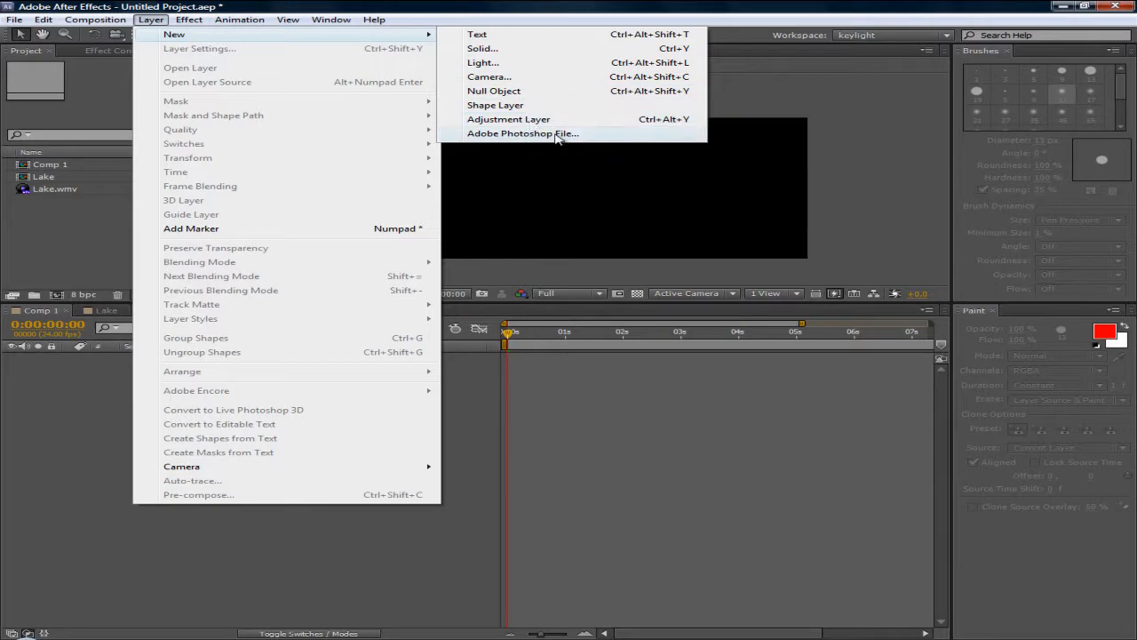
{"action": "left_click", "coordinate": [495, 50]}
{"action": "left_click_drag", "start_coordinate": [451, 199], "coordinate": [589, 183]}
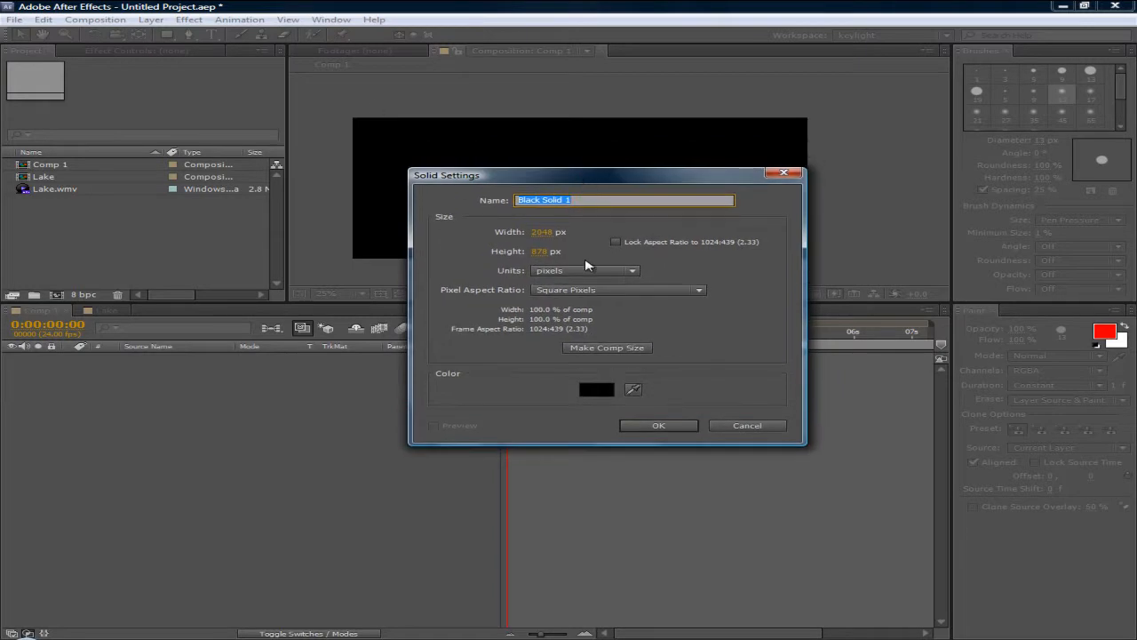
{"action": "left_click_drag", "start_coordinate": [584, 177], "coordinate": [568, 183]}
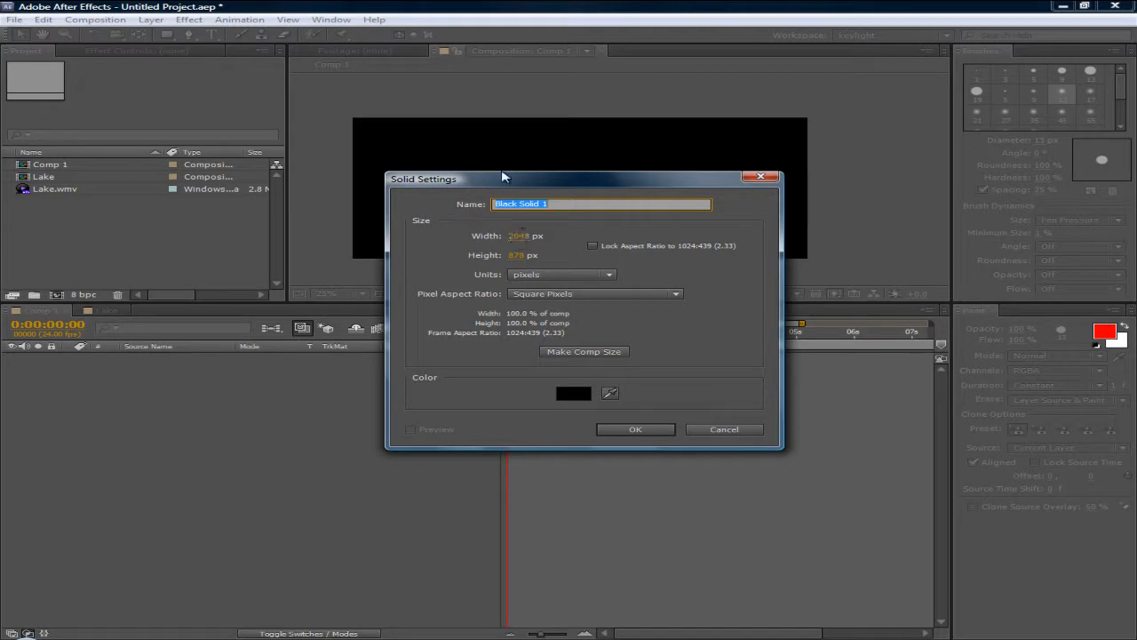
{"action": "left_click", "coordinate": [602, 354]}
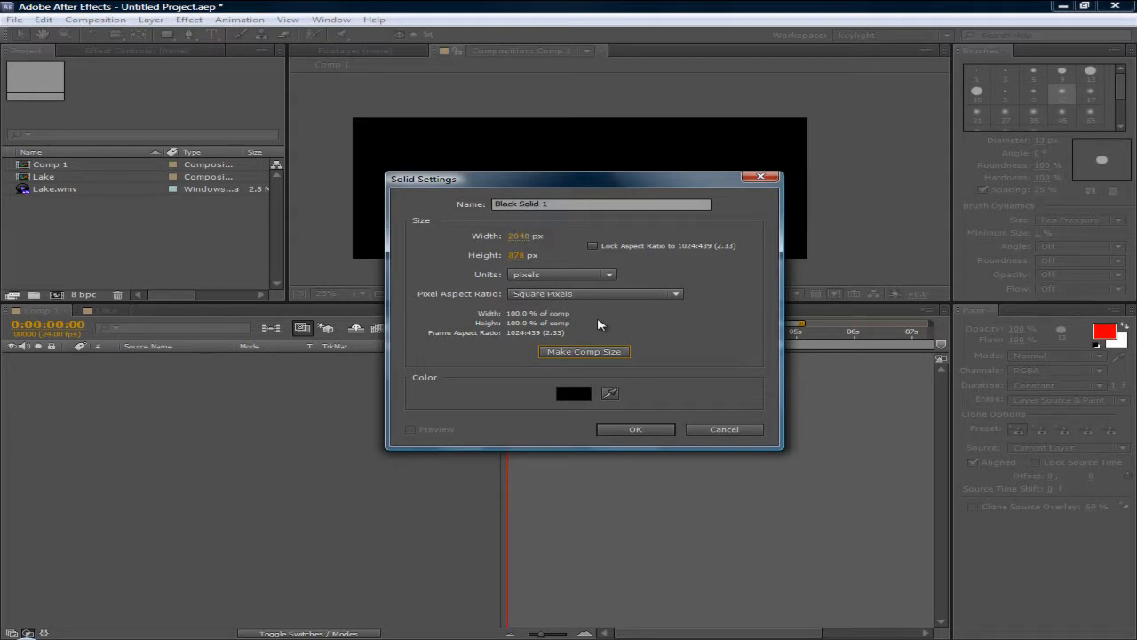
{"action": "left_click", "coordinate": [580, 205]}
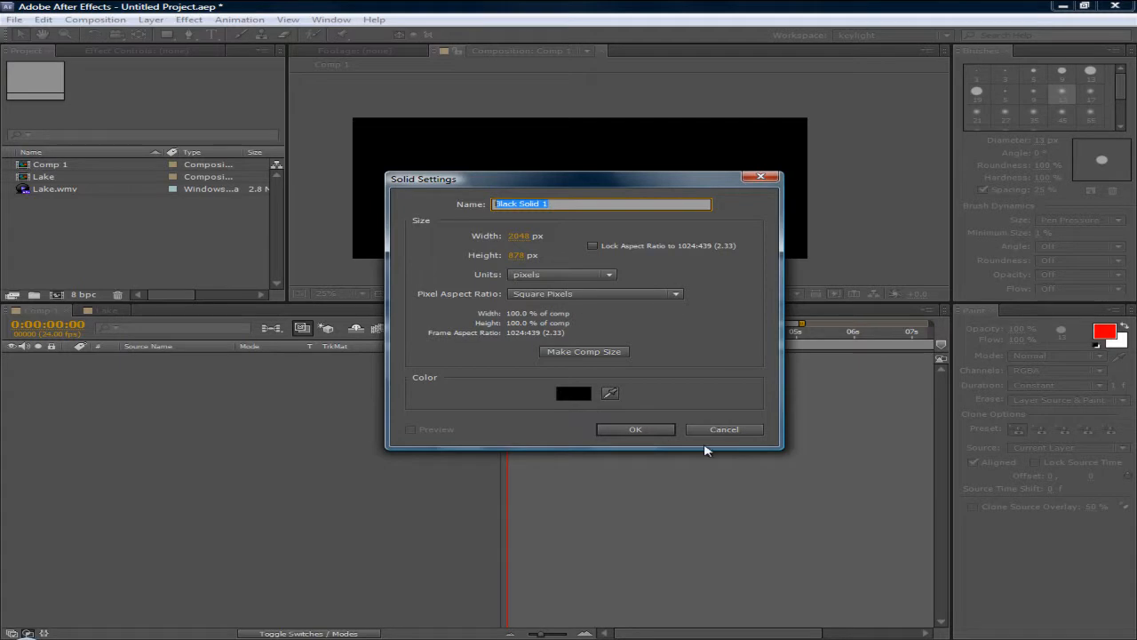
Examine the pixel aspect ratio options for the solid and keep Square Pixels.
{"action": "left_click", "coordinate": [584, 299]}
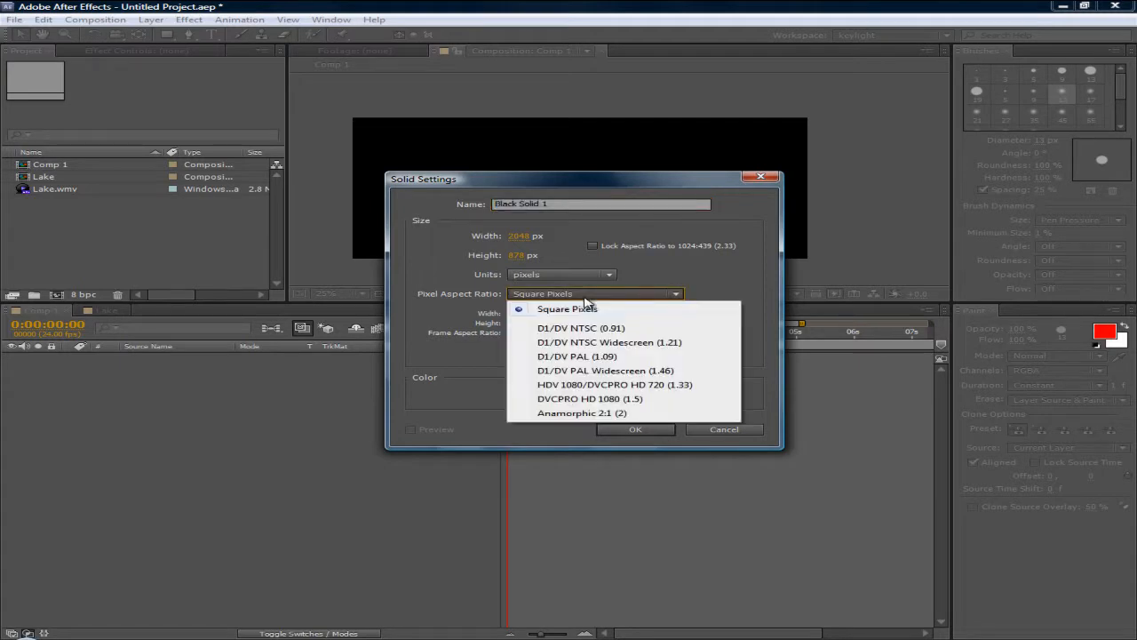
{"action": "left_click", "coordinate": [590, 307]}
{"action": "left_click", "coordinate": [591, 299]}
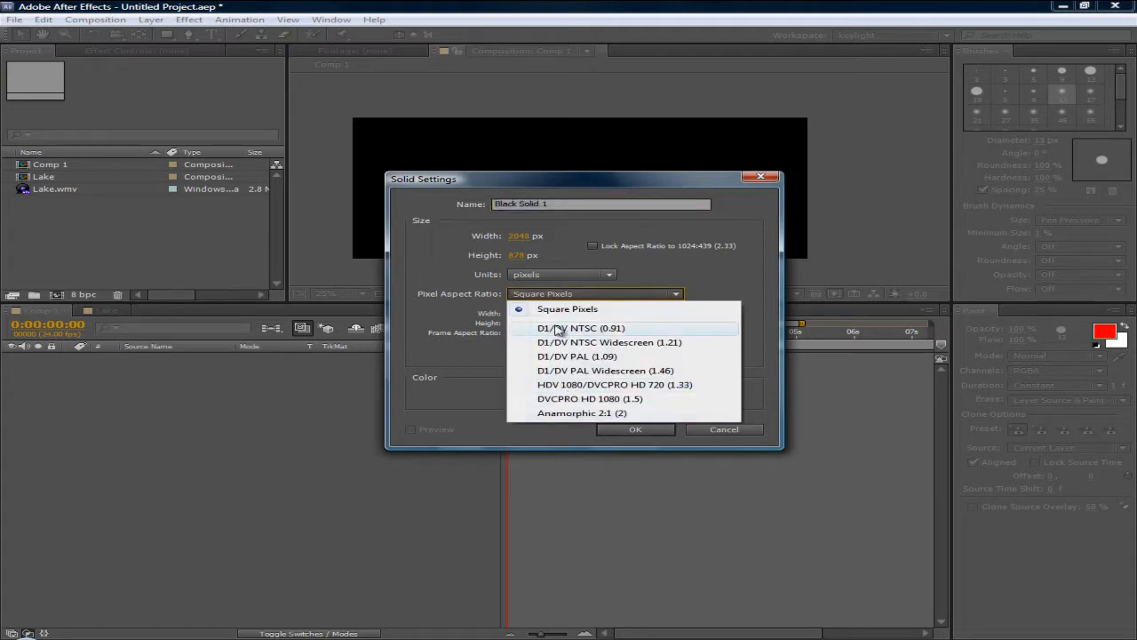
{"action": "left_click", "coordinate": [608, 308]}
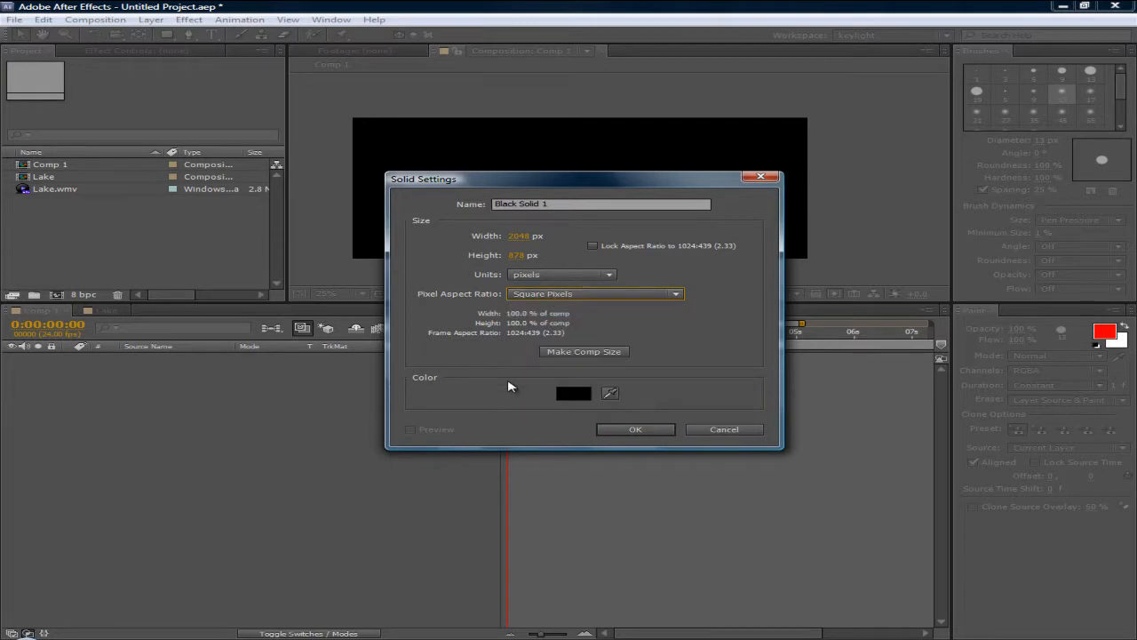
Give the solid a lime green color (91D72E) and create it in Comp 1.
{"action": "left_click", "coordinate": [569, 397]}
{"action": "mouse_move", "coordinate": [399, 332]}
{"action": "left_mouse_down"}
{"action": "mouse_move", "coordinate": [391, 356]}
{"action": "mouse_move", "coordinate": [317, 347]}
{"action": "mouse_move", "coordinate": [348, 331]}
{"action": "left_mouse_up"}
{"action": "left_click_drag", "start_coordinate": [418, 366], "coordinate": [425, 444]}
{"action": "mouse_move", "coordinate": [343, 332]}
{"action": "left_mouse_down"}
{"action": "mouse_move", "coordinate": [408, 313]}
{"action": "mouse_move", "coordinate": [400, 382]}
{"action": "mouse_move", "coordinate": [374, 334]}
{"action": "mouse_move", "coordinate": [401, 384]}
{"action": "mouse_move", "coordinate": [382, 353]}
{"action": "mouse_move", "coordinate": [356, 345]}
{"action": "left_mouse_up"}
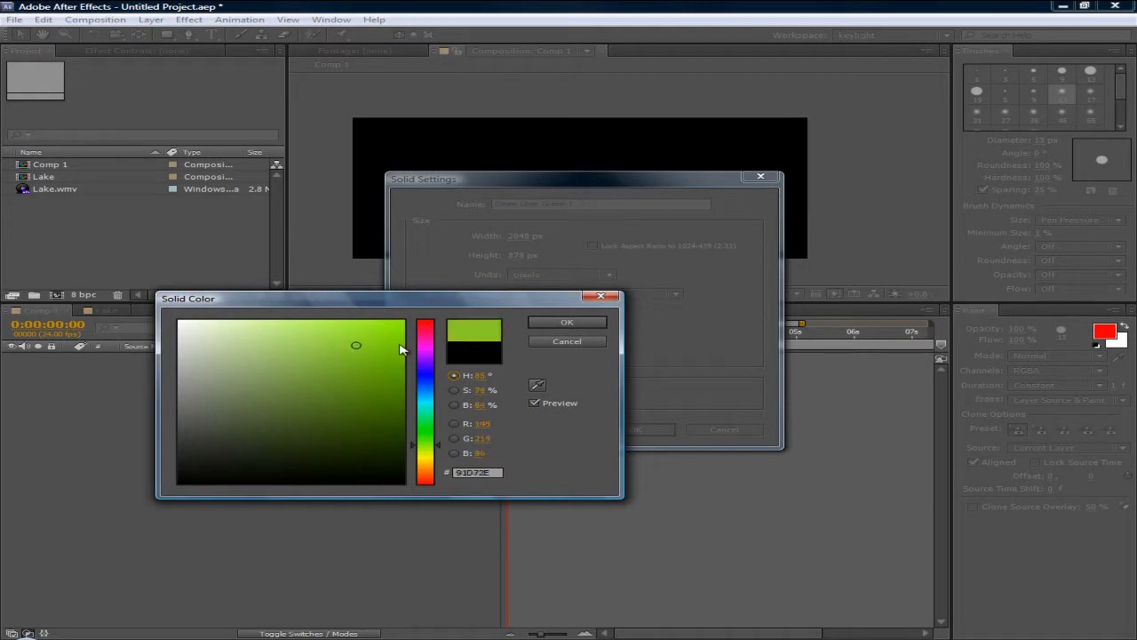
{"action": "left_click", "coordinate": [568, 323]}
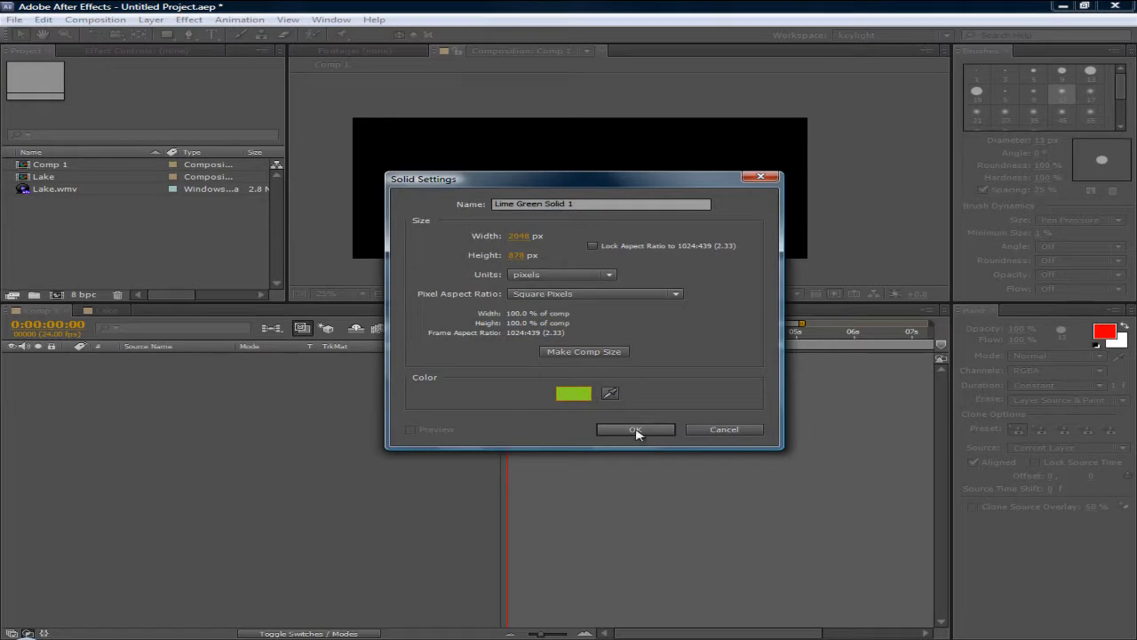
{"action": "left_click", "coordinate": [657, 432]}
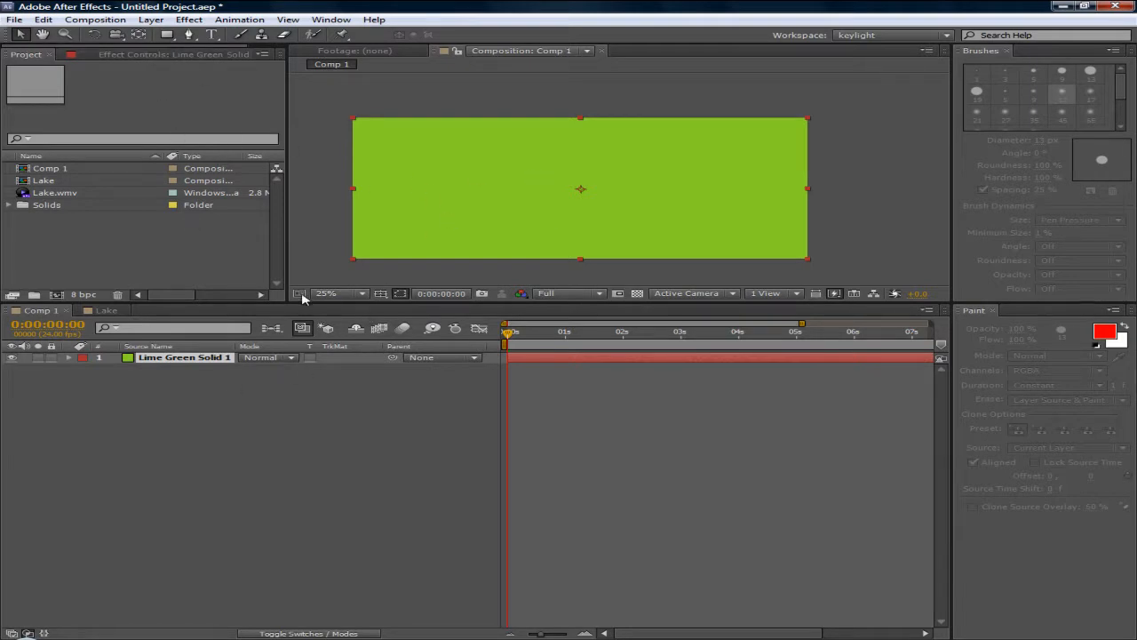
Show the layer switches in the timeline and turn the lime green solid into a 3D layer.
{"action": "left_click", "coordinate": [344, 634]}
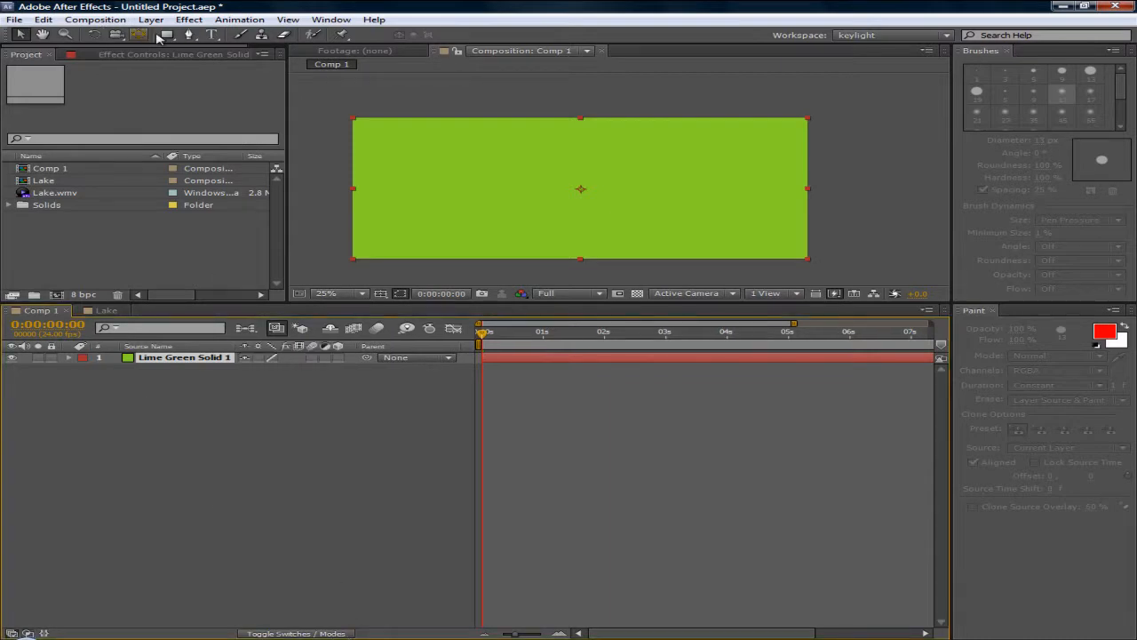
{"action": "left_click", "coordinate": [339, 358]}
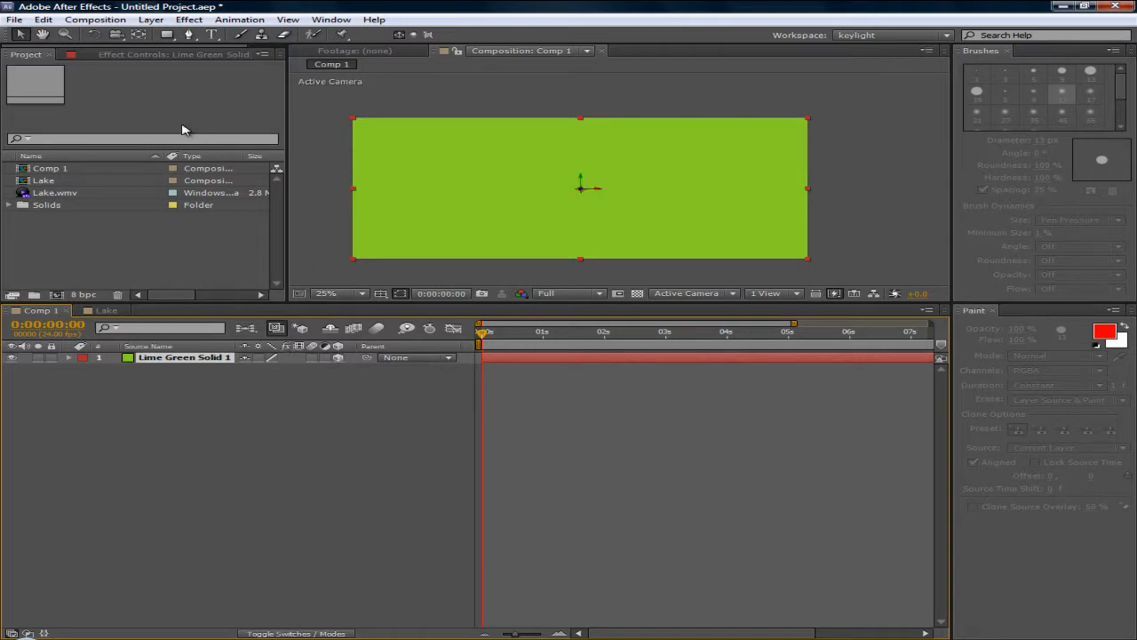
Try tilting the 3D solid about its center with the Rotation tool, and undo the rotation.
{"action": "left_click", "coordinate": [94, 36]}
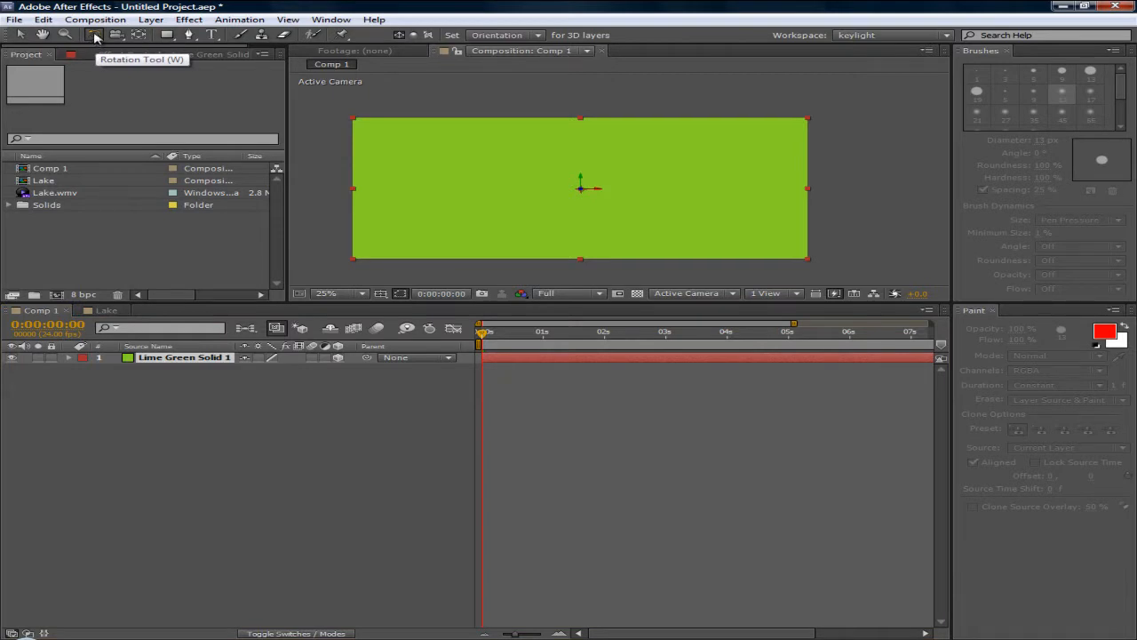
{"action": "left_click_drag", "start_coordinate": [579, 177], "coordinate": [564, 112]}
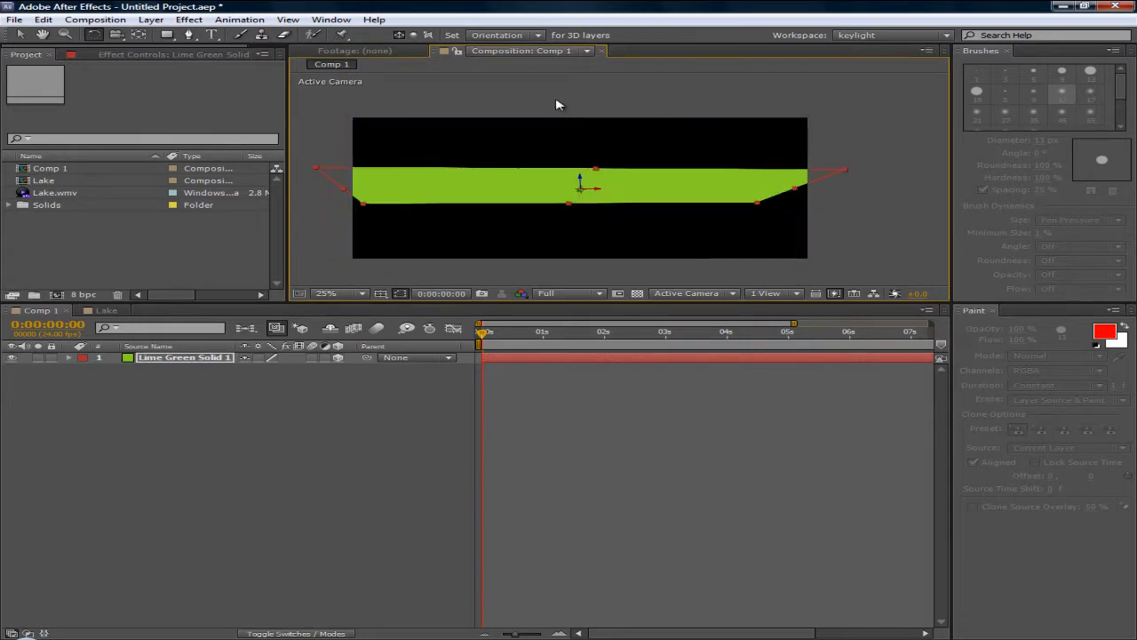
{"action": "key", "text": "ctrl+z"}
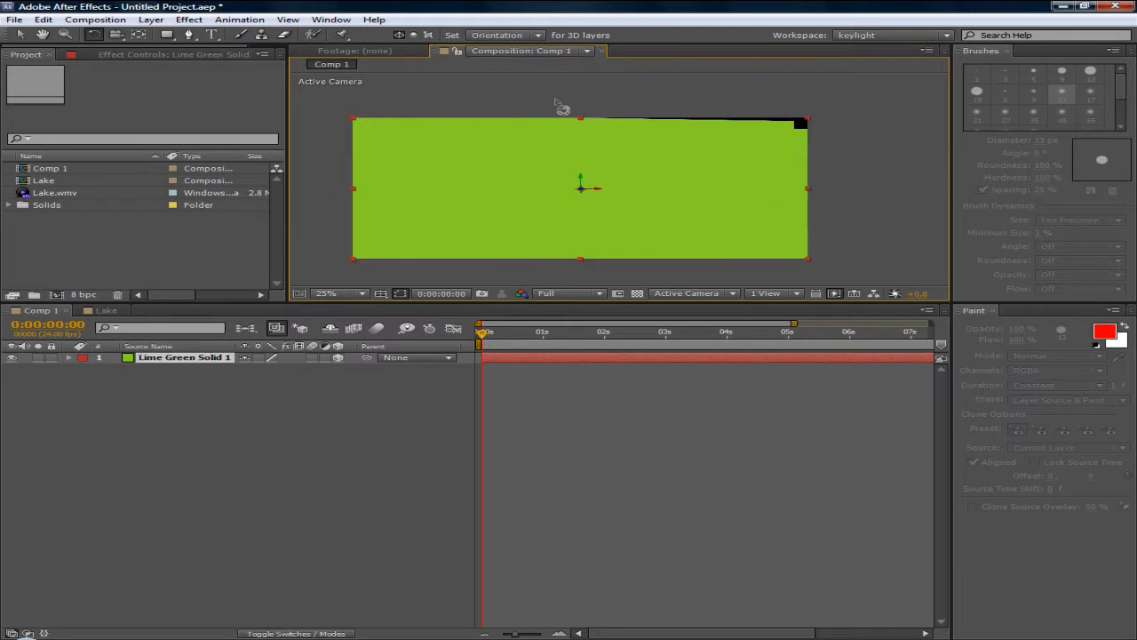
{"action": "left_click", "coordinate": [204, 360]}
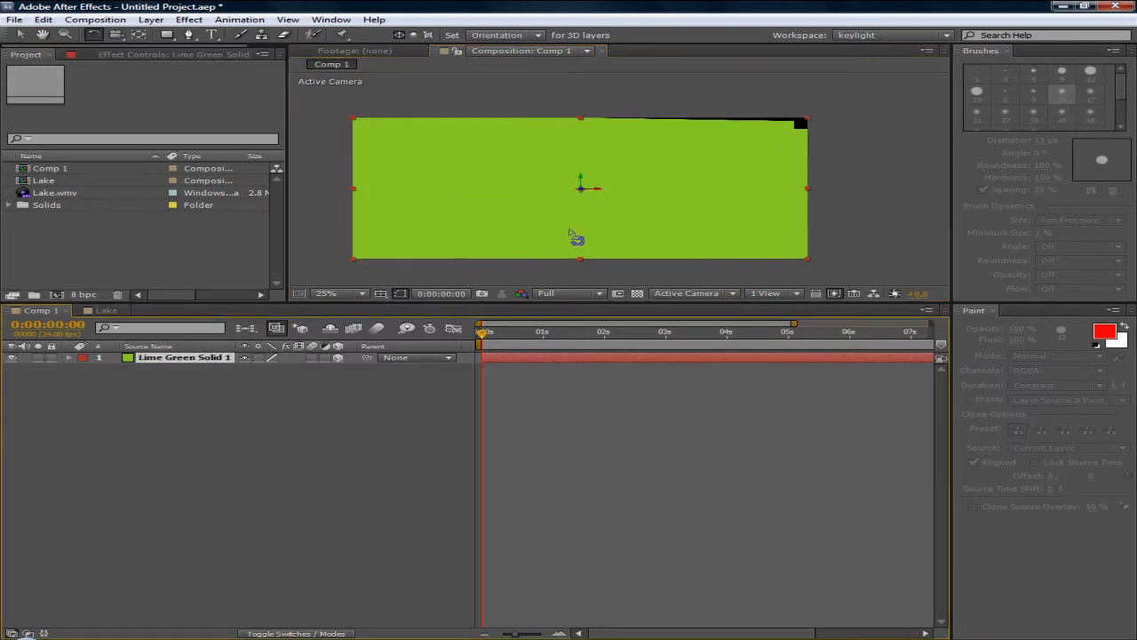
{"action": "key", "text": "ctrl+z"}
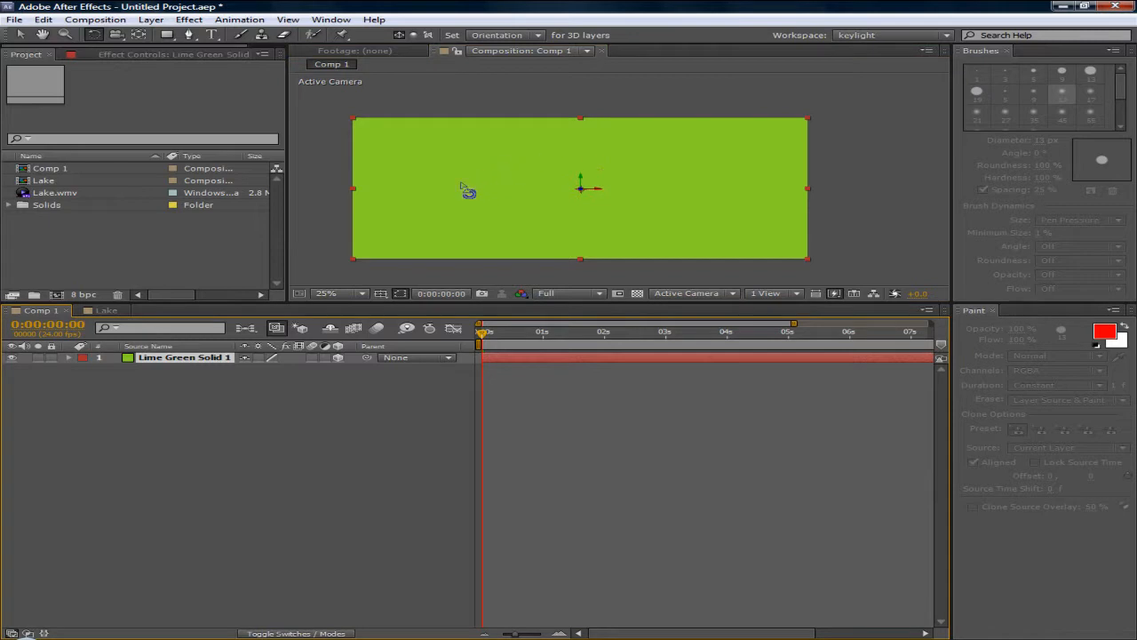
Move the solid's anchor point to the middle of its left edge with the Pan Behind tool.
{"action": "left_click", "coordinate": [139, 36]}
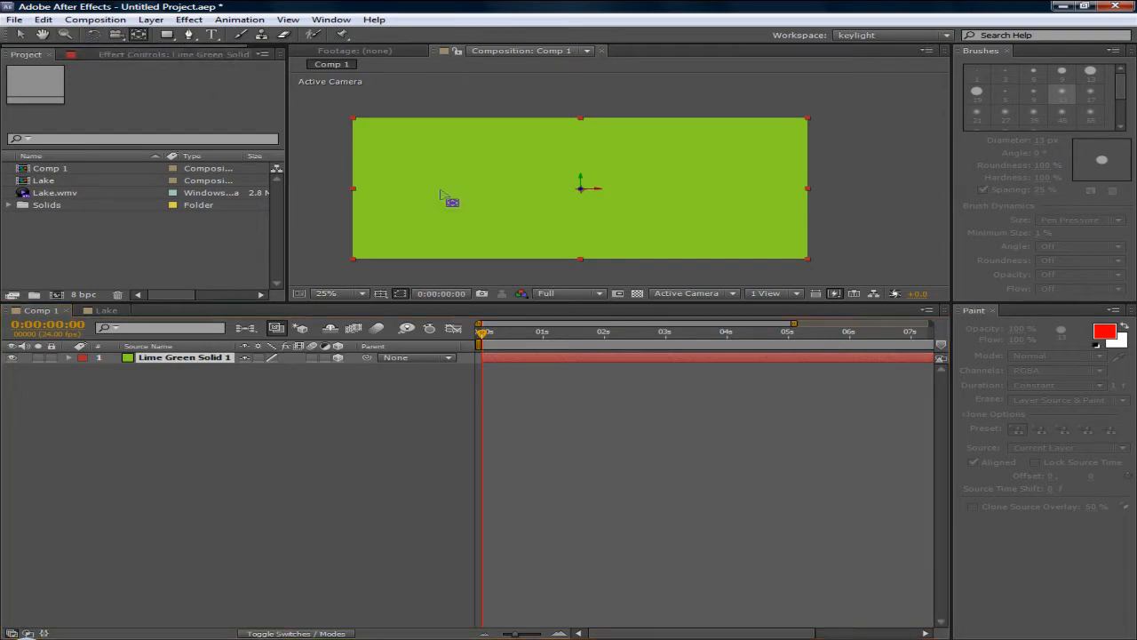
{"action": "left_click_drag", "start_coordinate": [580, 188], "coordinate": [622, 212]}
{"action": "left_click_drag", "start_coordinate": [551, 225], "coordinate": [357, 189]}
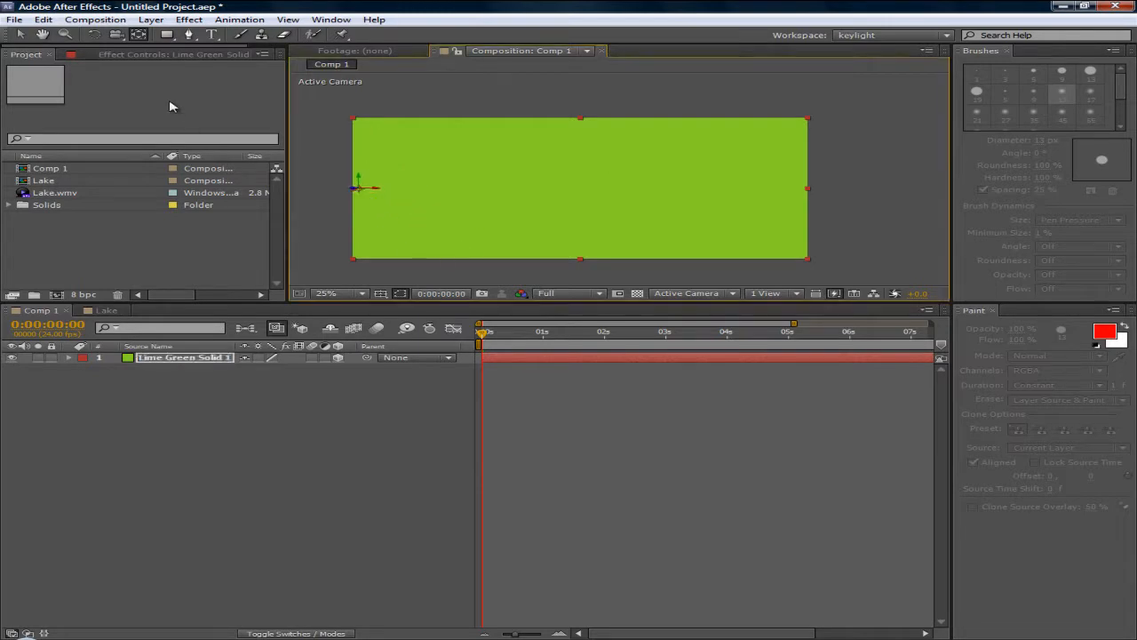
Try rotating the solid about the anchor point on its left edge.
{"action": "left_click", "coordinate": [94, 35]}
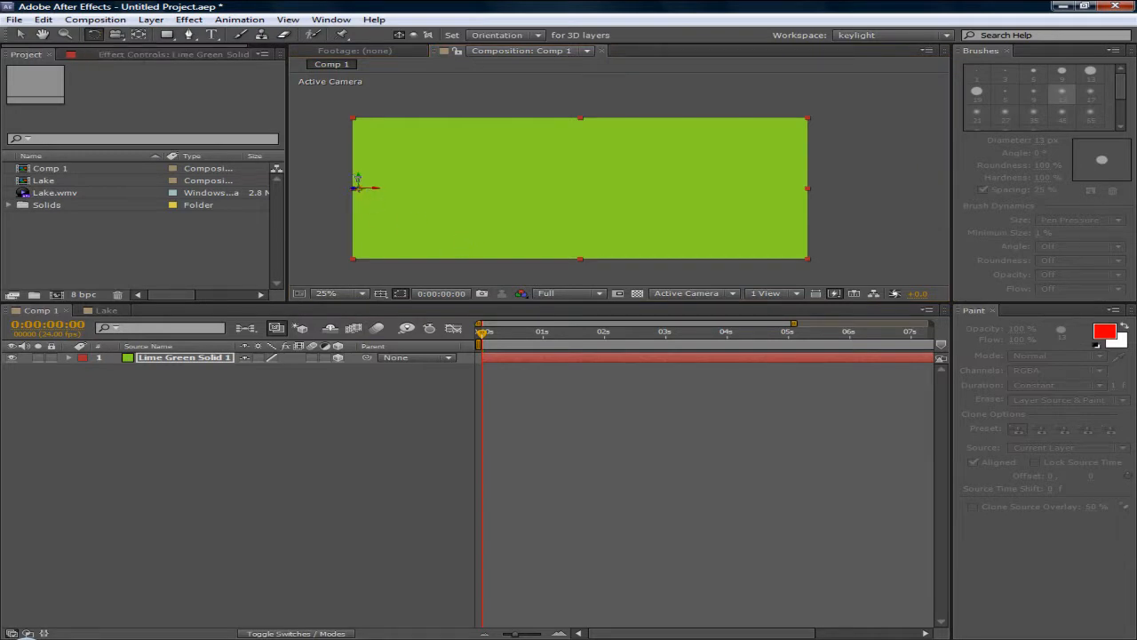
{"action": "mouse_move", "coordinate": [359, 180]}
{"action": "left_mouse_down"}
{"action": "mouse_move", "coordinate": [386, 178]}
{"action": "mouse_move", "coordinate": [356, 177]}
{"action": "left_mouse_up"}
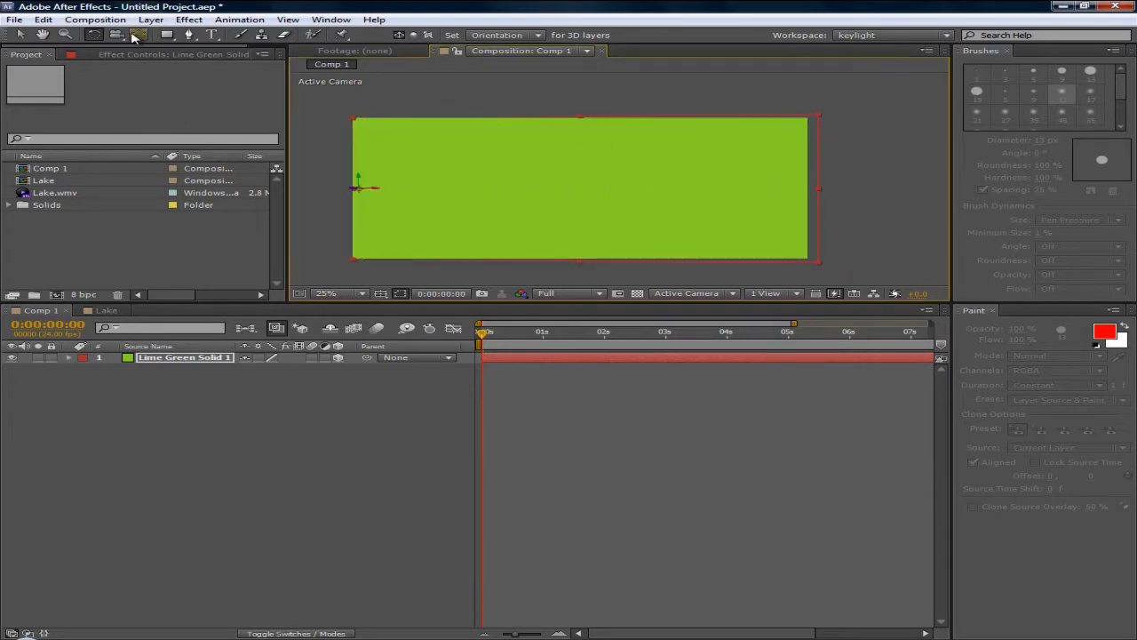
{"action": "left_click", "coordinate": [25, 36]}
Move the solid's anchor point to the middle of its bottom edge with the Pan Behind tool.
{"action": "left_click", "coordinate": [139, 35]}
{"action": "left_click_drag", "start_coordinate": [360, 190], "coordinate": [580, 256]}
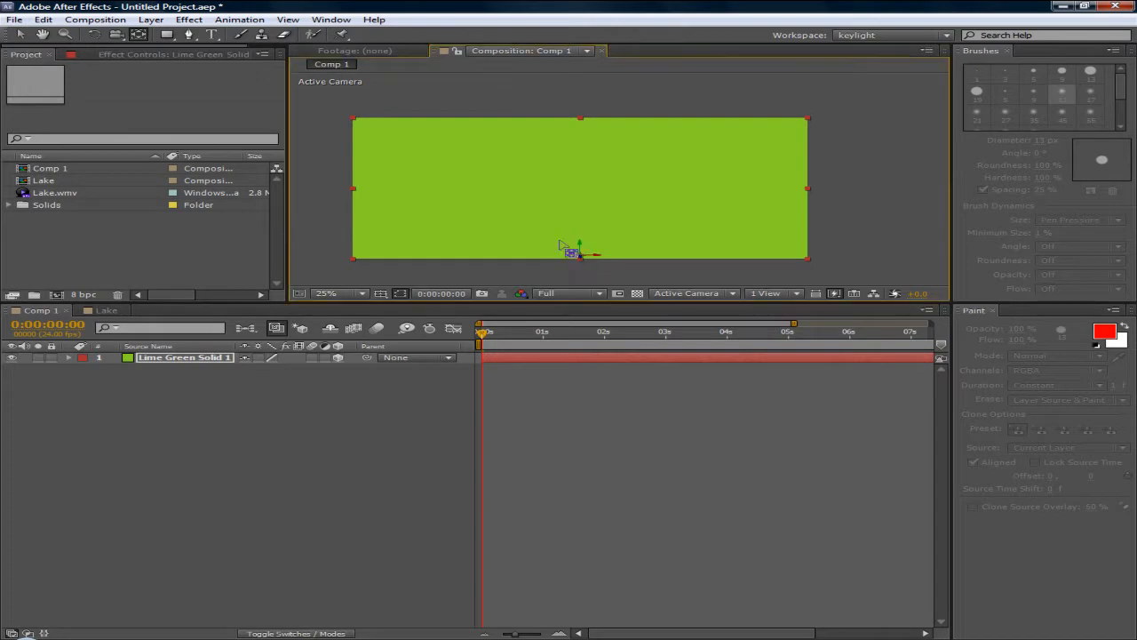
Try tilting the solid backward about its bottom edge with the Rotation tool, and undo the rotation.
{"action": "key", "text": "w"}
{"action": "left_click_drag", "start_coordinate": [597, 245], "coordinate": [595, 231]}
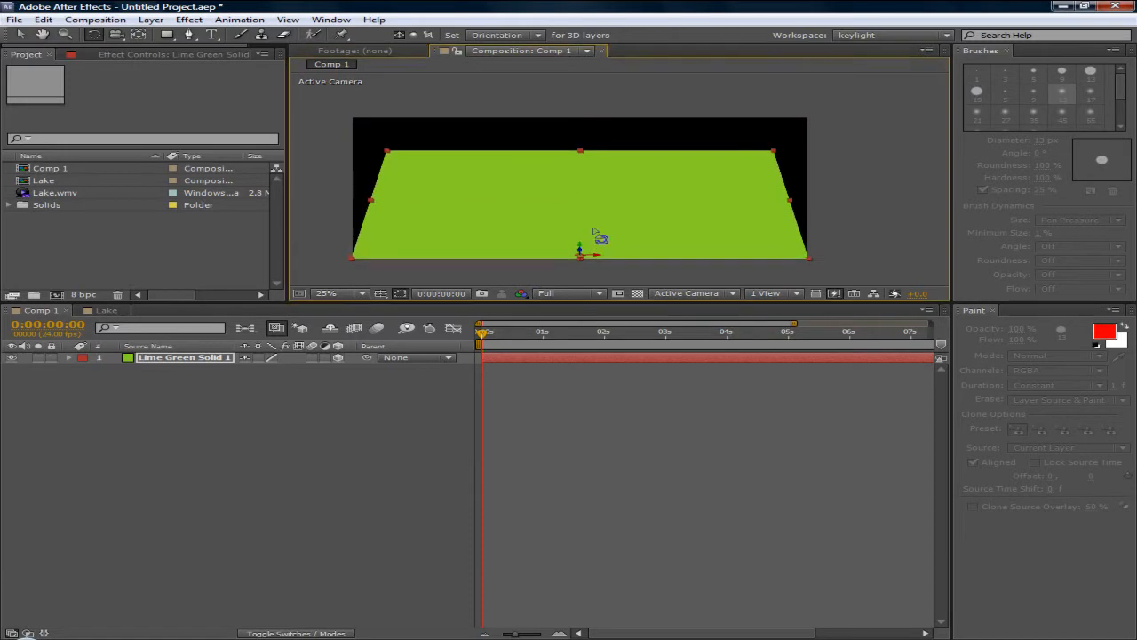
{"action": "key", "text": "ctrl+z"}
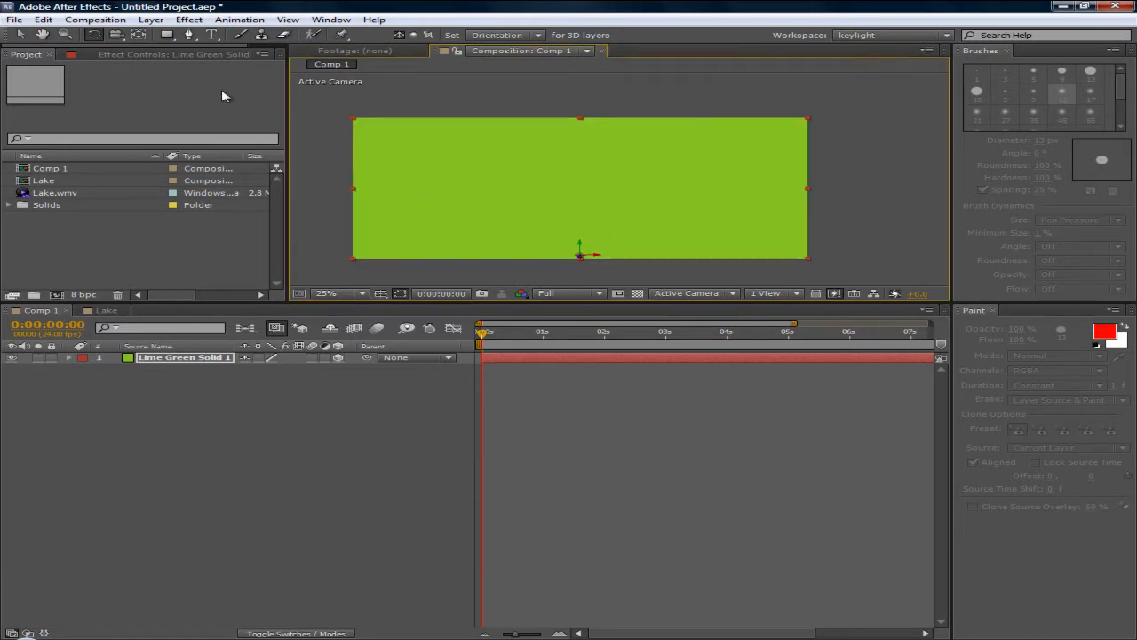
Try the camera tool on the solid, and add a One-Node Camera with the 50mm preset to Comp 1.
{"action": "left_click", "coordinate": [115, 39]}
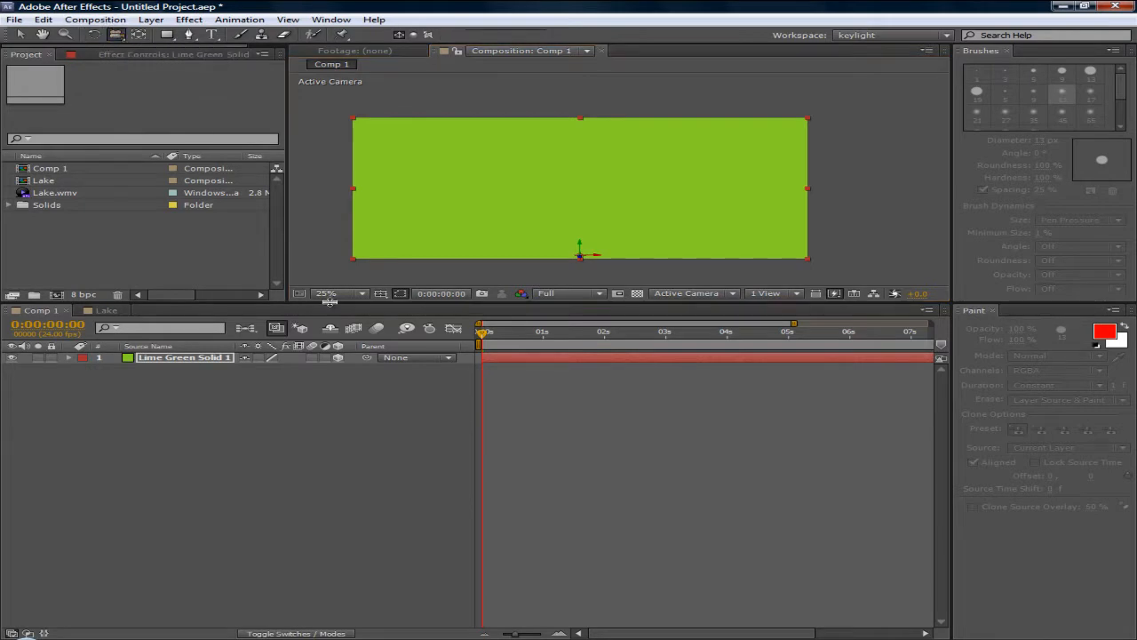
{"action": "left_click", "coordinate": [534, 188]}
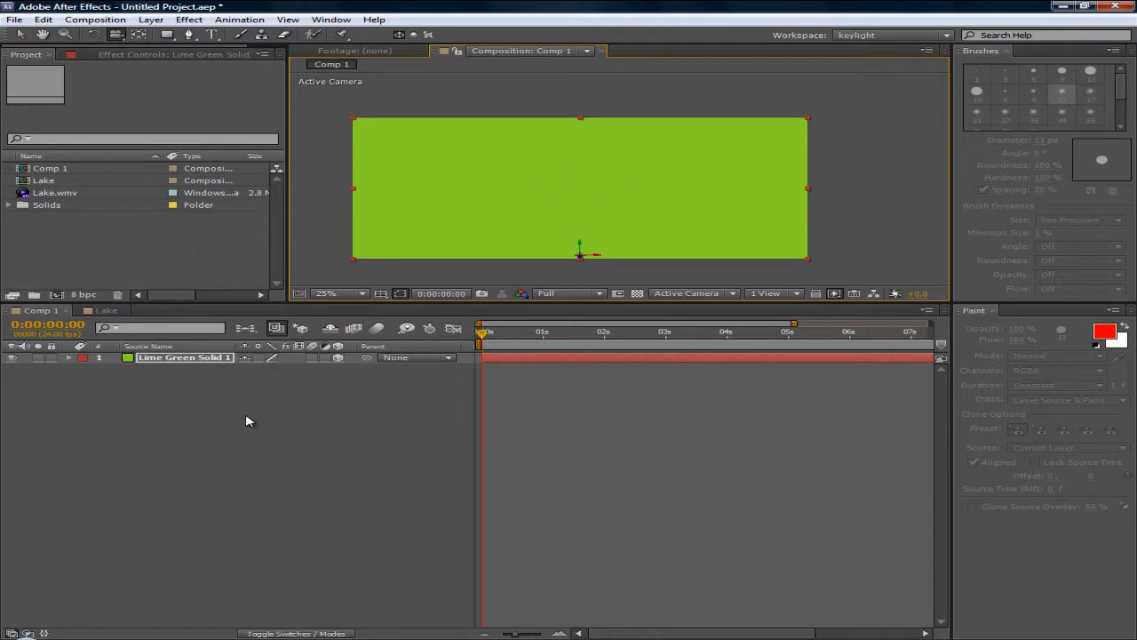
{"action": "left_click", "coordinate": [150, 19]}
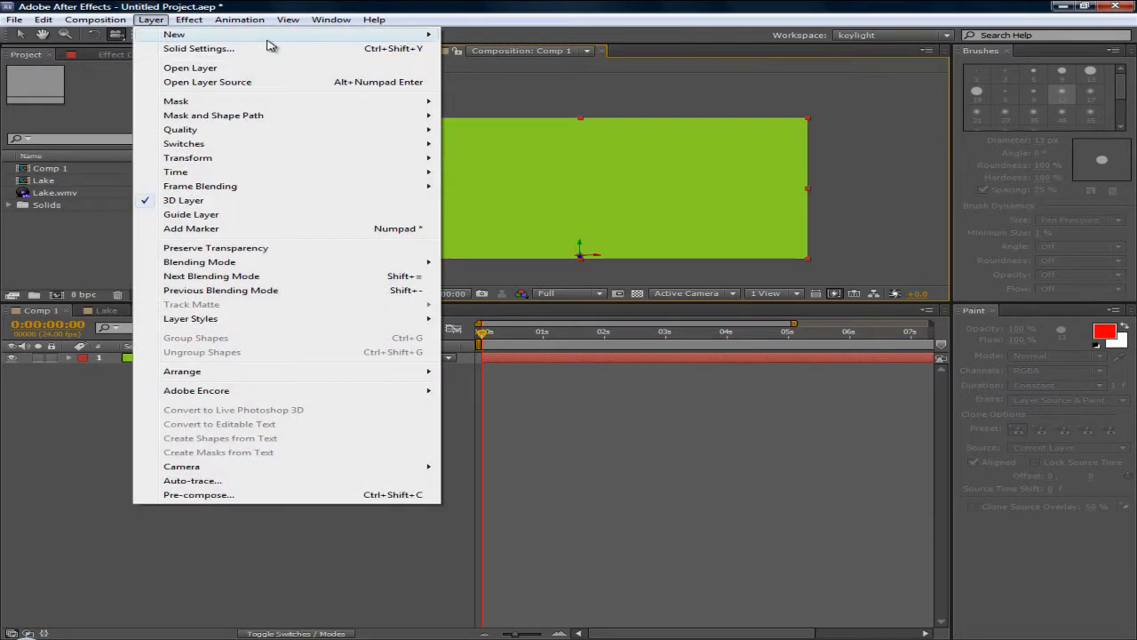
{"action": "mouse_move", "coordinate": [277, 36]}
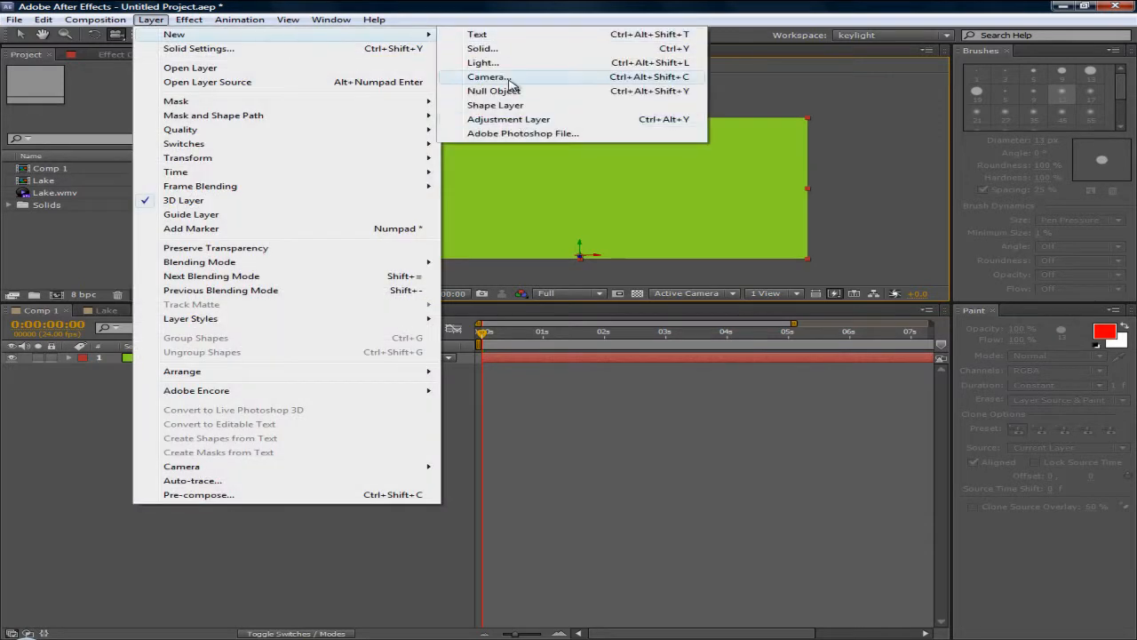
{"action": "left_click", "coordinate": [507, 77]}
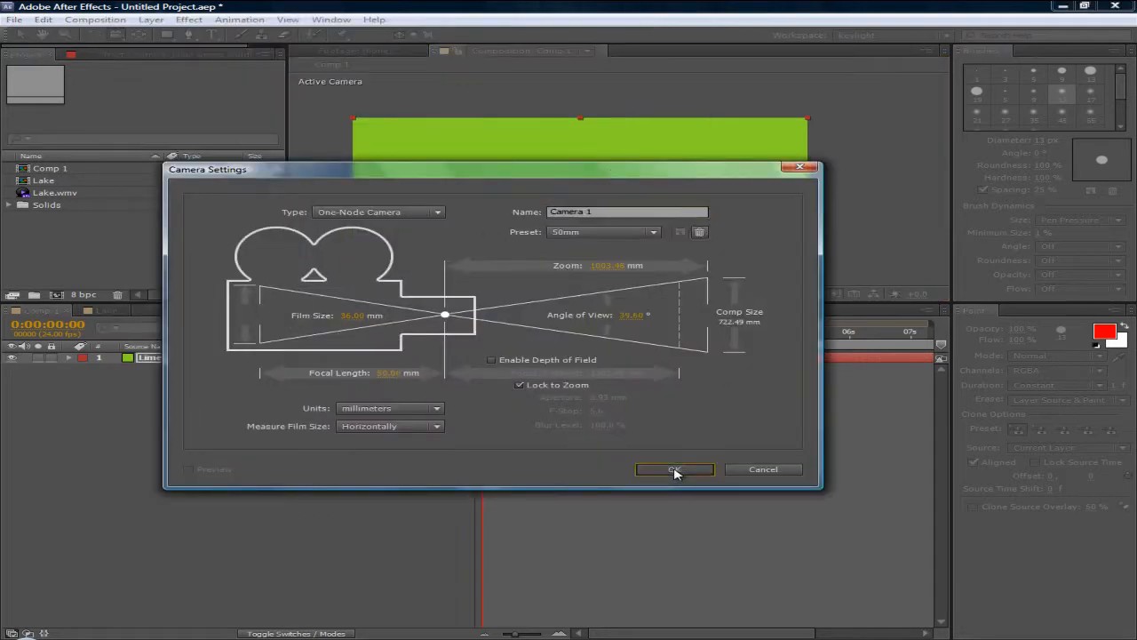
{"action": "left_click", "coordinate": [674, 472]}
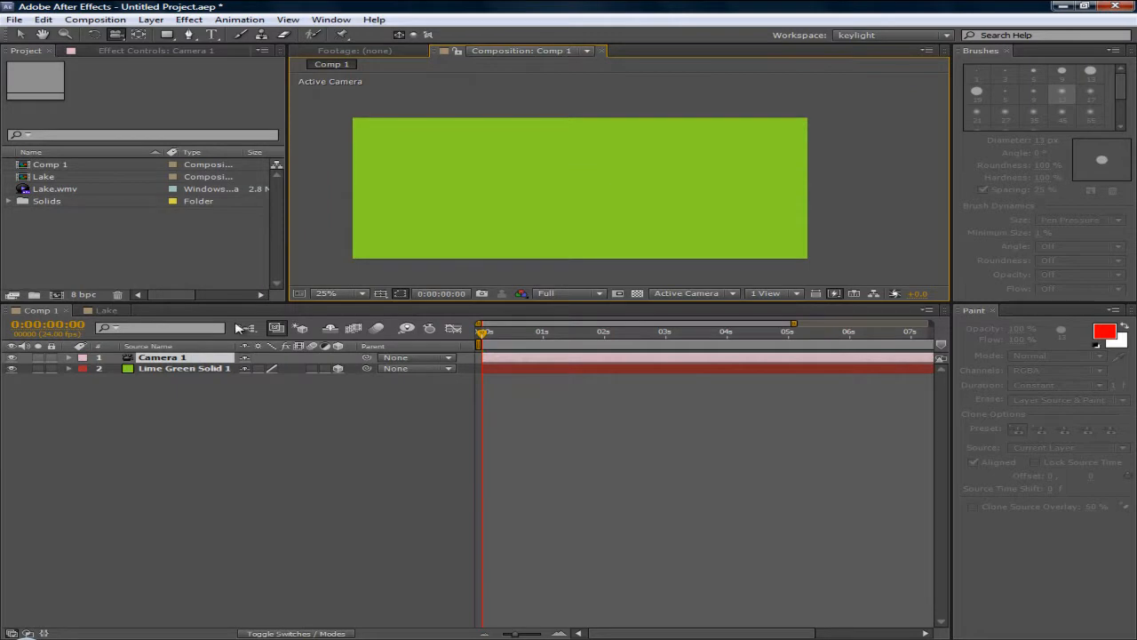
Try moving the view with the camera tool, undo it, and try the same with the solid selected.
{"action": "left_click", "coordinate": [114, 34]}
{"action": "mouse_move", "coordinate": [564, 191]}
{"action": "left_mouse_down"}
{"action": "mouse_move", "coordinate": [581, 193]}
{"action": "mouse_move", "coordinate": [523, 186]}
{"action": "mouse_move", "coordinate": [595, 192]}
{"action": "mouse_move", "coordinate": [550, 207]}
{"action": "mouse_move", "coordinate": [538, 185]}
{"action": "mouse_move", "coordinate": [549, 192]}
{"action": "left_mouse_up"}
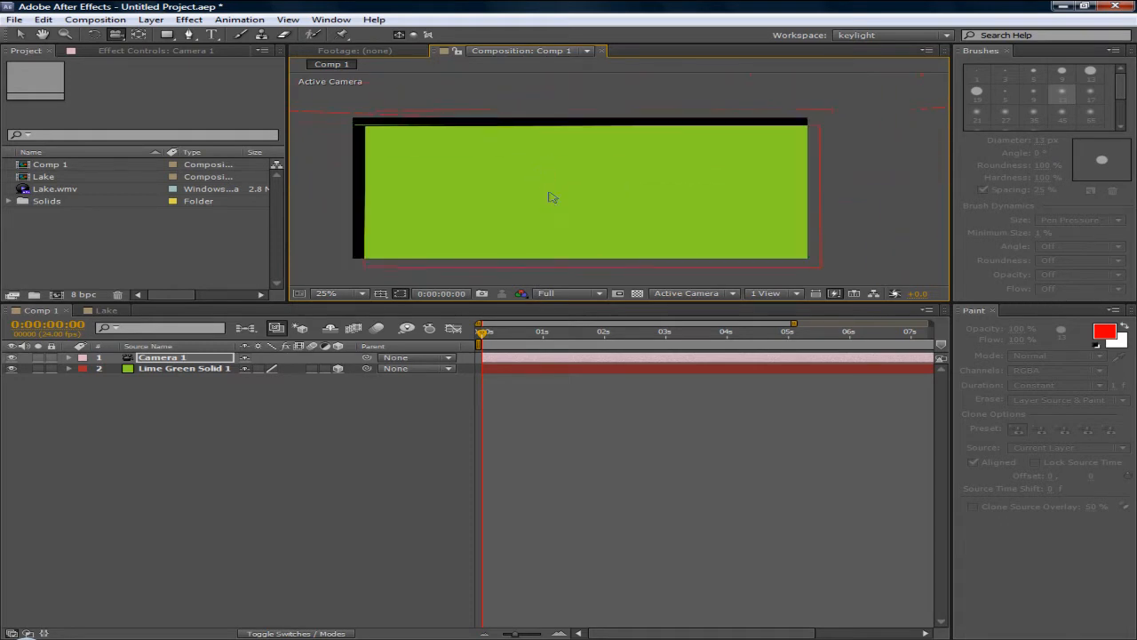
{"action": "key", "text": "ctrl+z"}
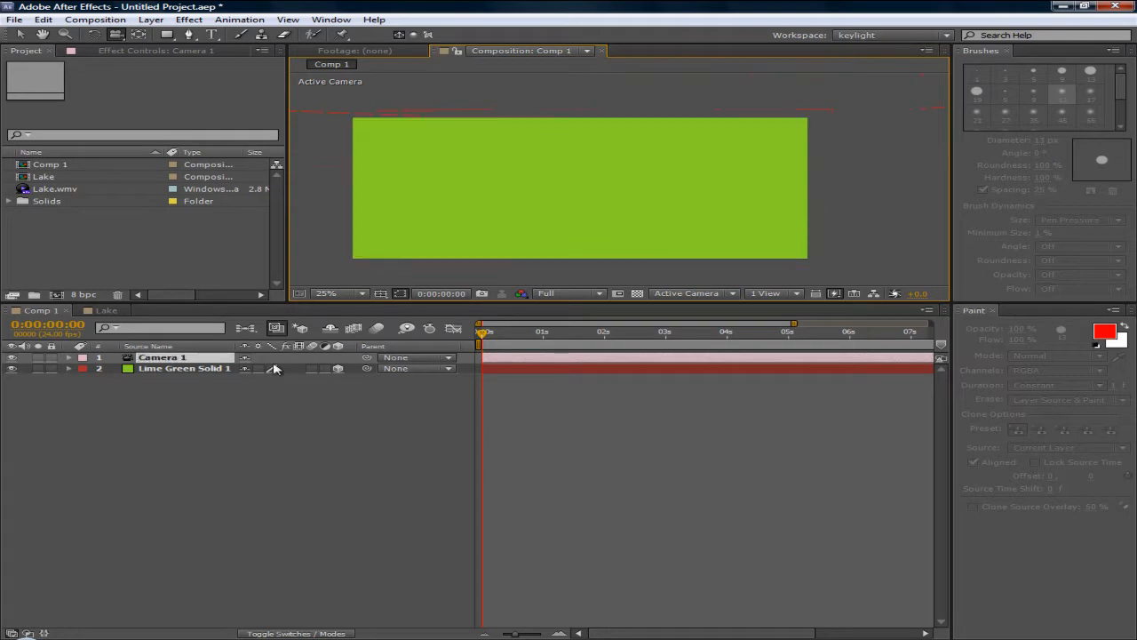
{"action": "left_click", "coordinate": [213, 370]}
{"action": "left_click_drag", "start_coordinate": [485, 170], "coordinate": [465, 152]}
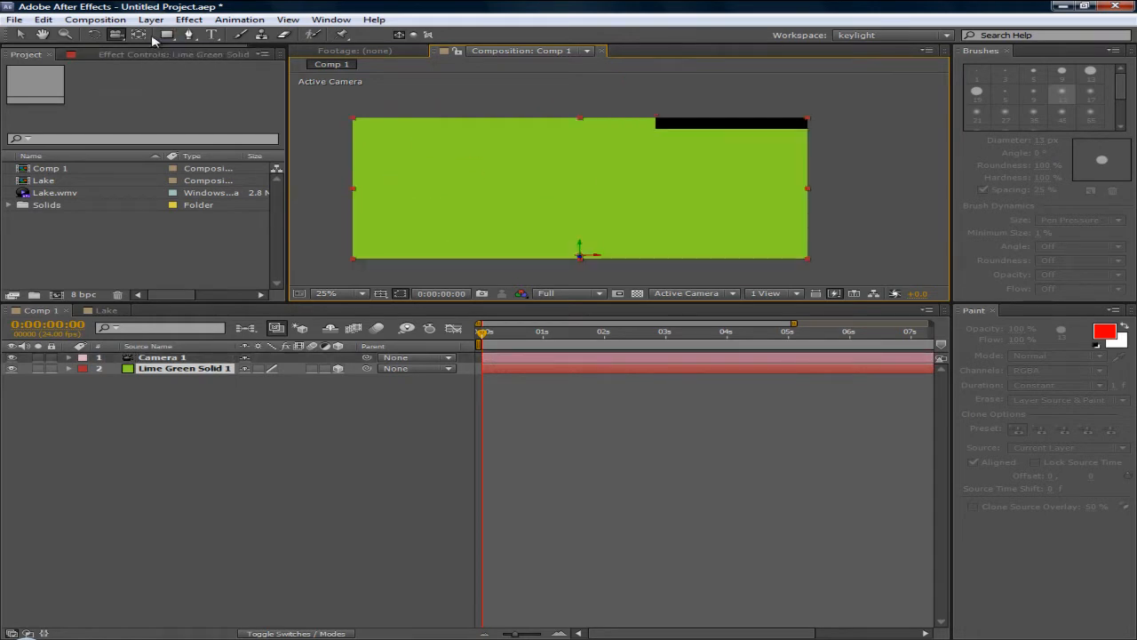
Pan the Comp 1 view slightly with the Hand tool, and activate the Zoom tool.
{"action": "left_click", "coordinate": [43, 35]}
{"action": "mouse_move", "coordinate": [493, 175]}
{"action": "left_mouse_down"}
{"action": "mouse_move", "coordinate": [444, 161]}
{"action": "mouse_move", "coordinate": [497, 164]}
{"action": "left_mouse_up"}
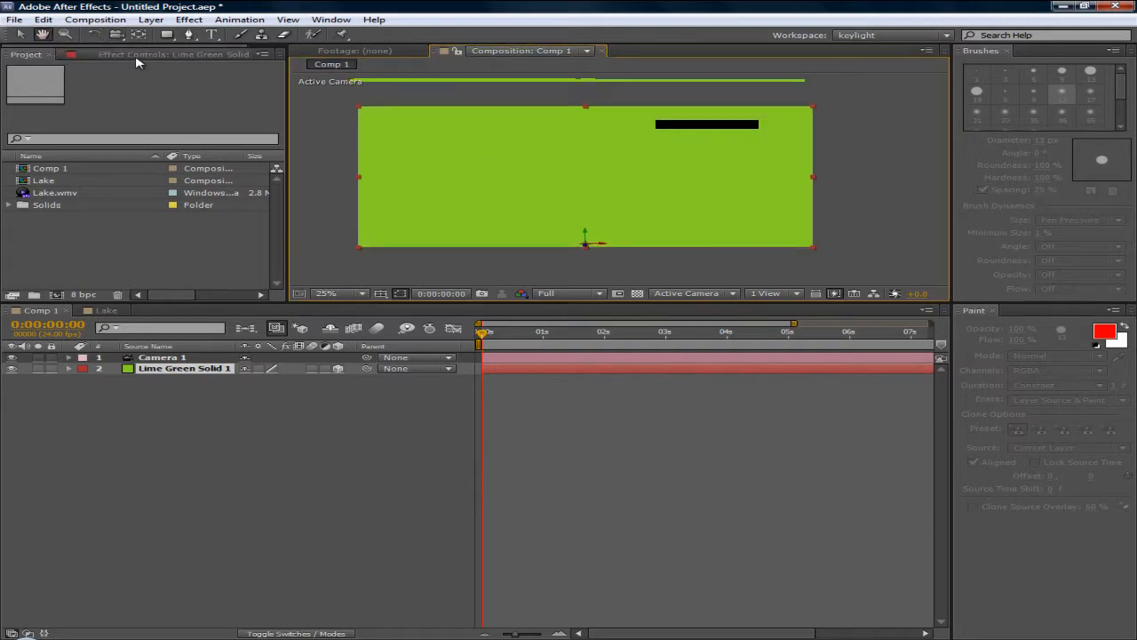
{"action": "left_click", "coordinate": [65, 34]}
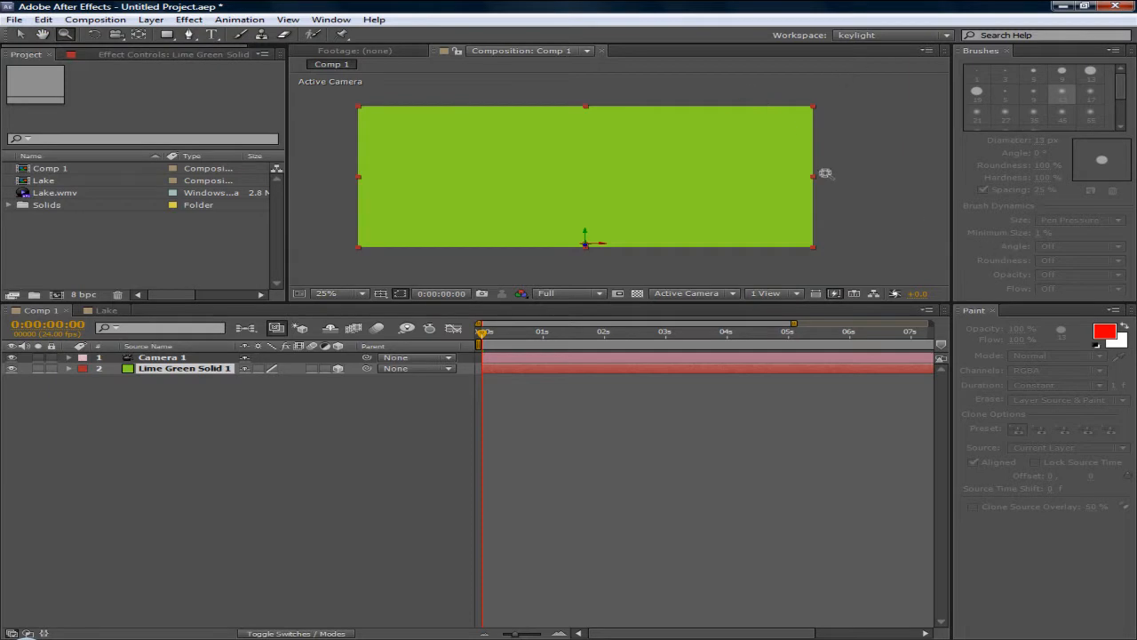
Switch to the Animation workspace and activate the Selection tool.
{"action": "left_click", "coordinate": [888, 35]}
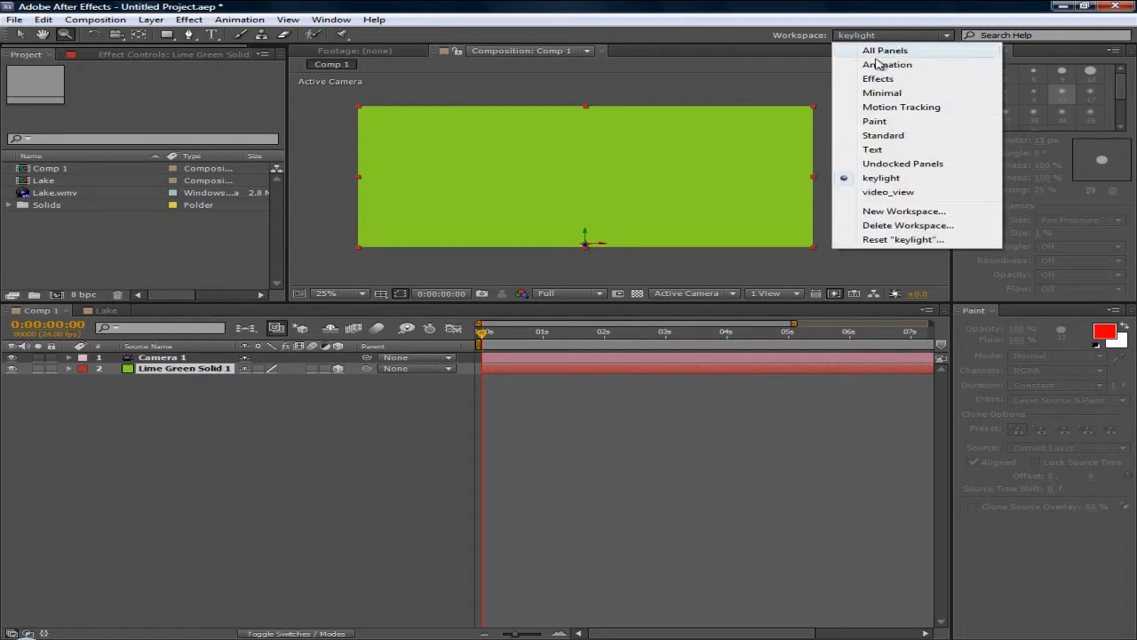
{"action": "left_click", "coordinate": [888, 64]}
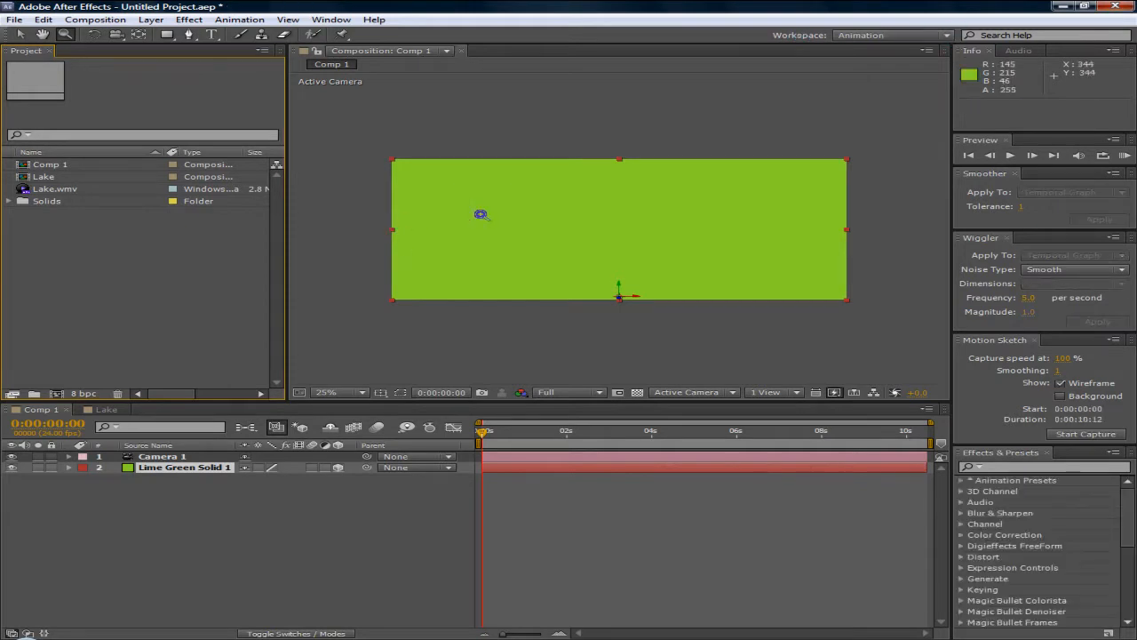
{"action": "left_click", "coordinate": [20, 34]}
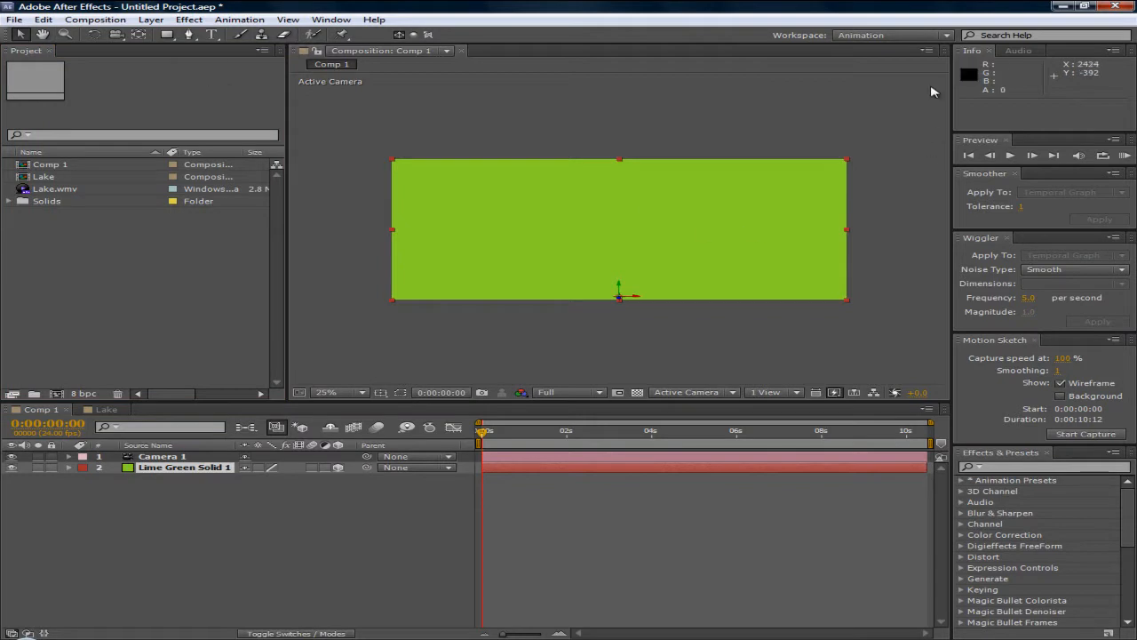
Switch to the Standard workspace and dock the Composition panel separately beside the Layer panel.
{"action": "left_click", "coordinate": [922, 42]}
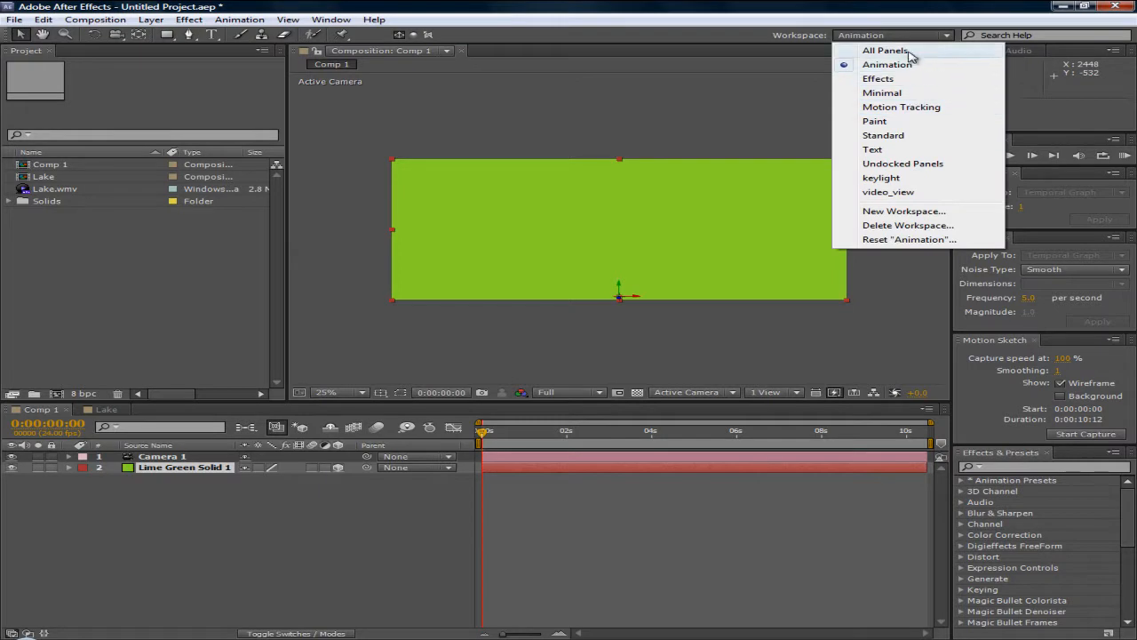
{"action": "left_click", "coordinate": [910, 136]}
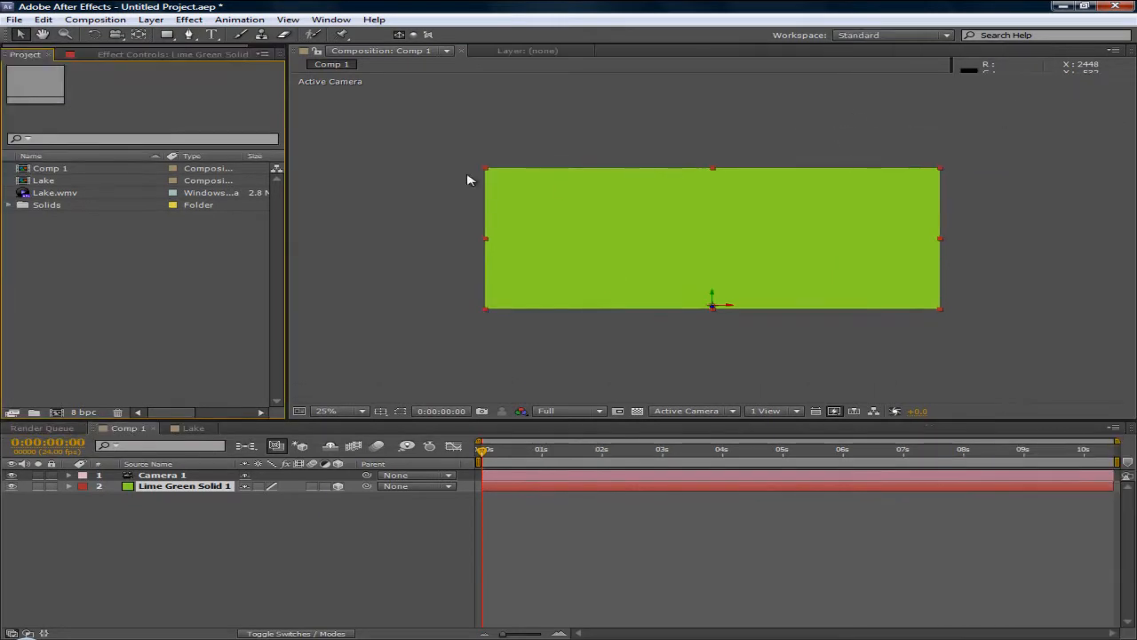
{"action": "left_click_drag", "start_coordinate": [293, 53], "coordinate": [319, 148]}
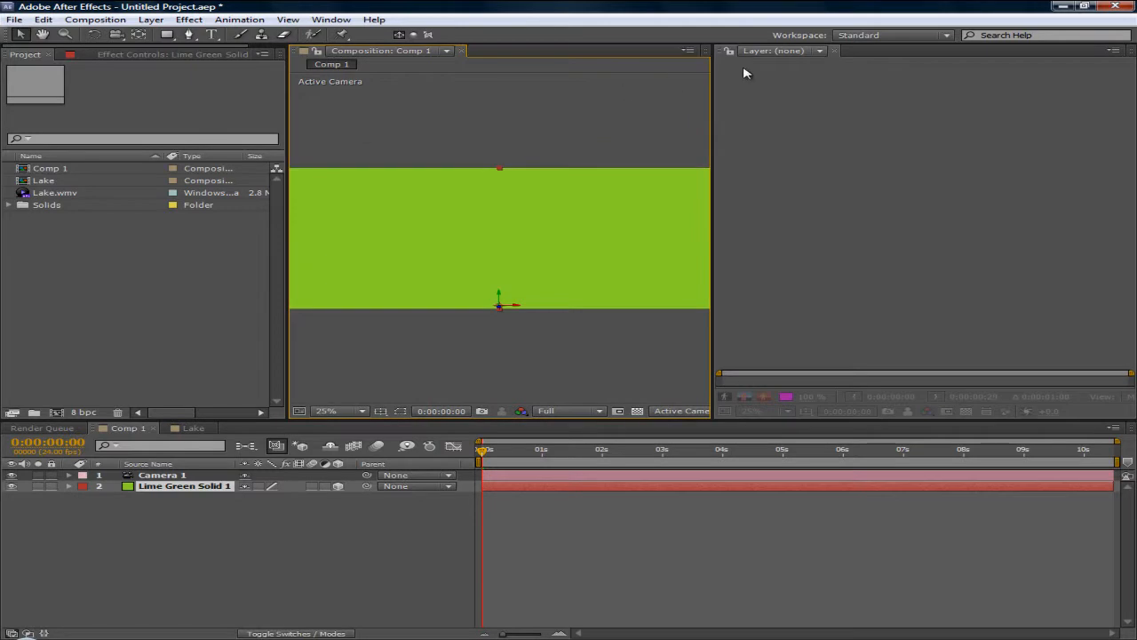
Dock the Comp 1 timeline before the Composition panel and the Project panel after it, and widen the Composition panel.
{"action": "left_click_drag", "start_coordinate": [100, 428], "coordinate": [258, 216]}
{"action": "left_click_drag", "start_coordinate": [412, 176], "coordinate": [692, 187]}
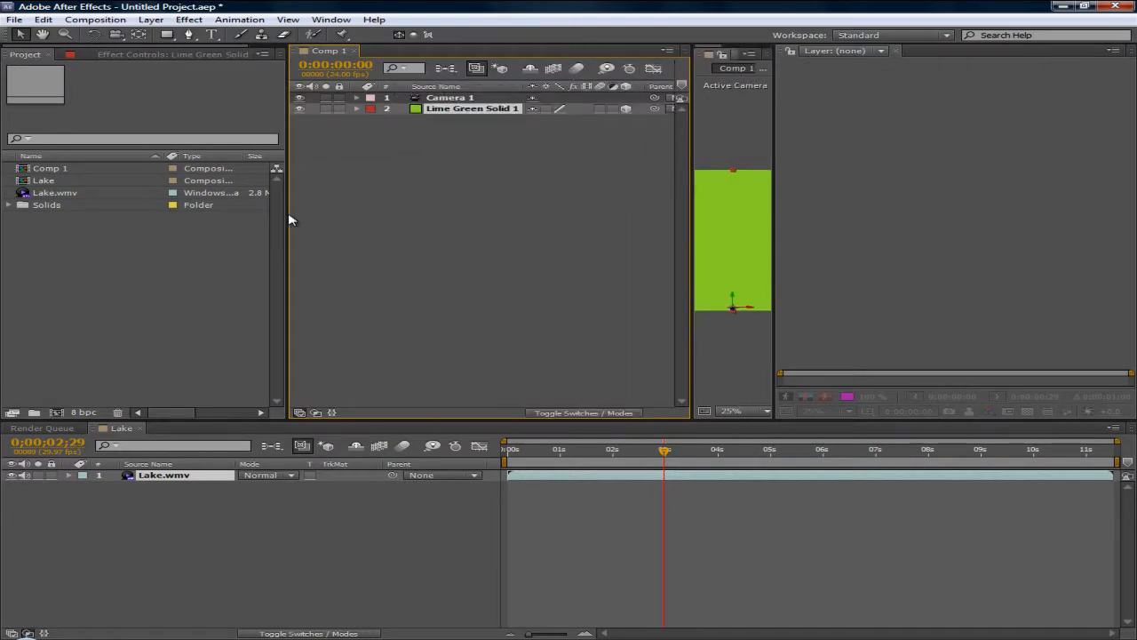
{"action": "left_click_drag", "start_coordinate": [25, 55], "coordinate": [854, 182]}
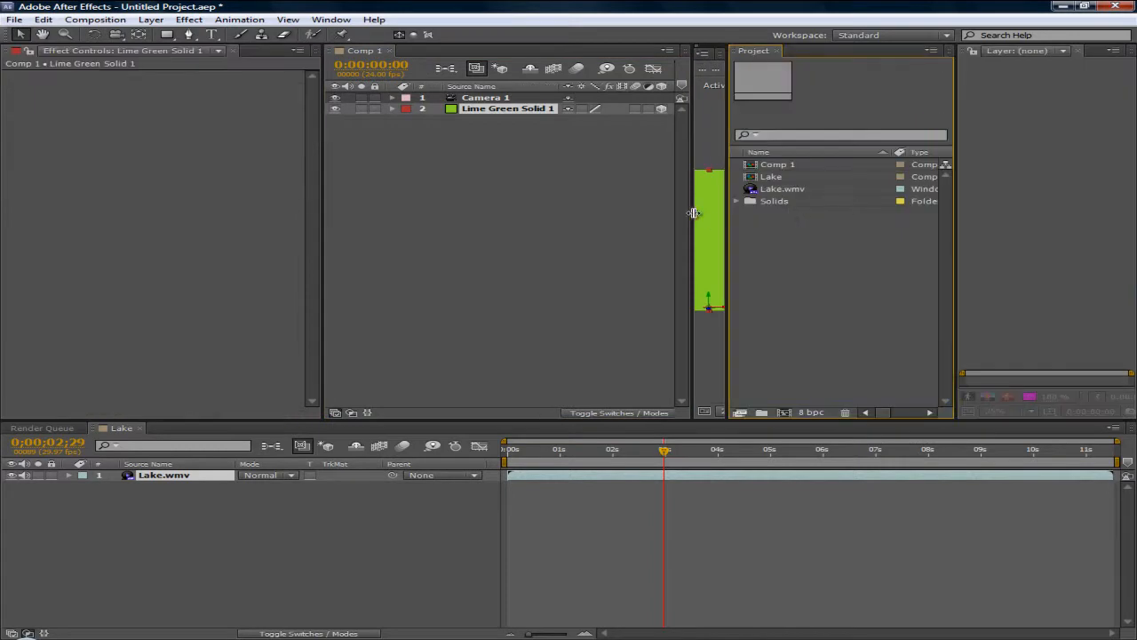
{"action": "left_click_drag", "start_coordinate": [694, 213], "coordinate": [492, 190]}
{"action": "mouse_move", "coordinate": [726, 216]}
{"action": "left_mouse_down"}
{"action": "mouse_move", "coordinate": [653, 218]}
{"action": "mouse_move", "coordinate": [721, 218]}
{"action": "left_mouse_up"}
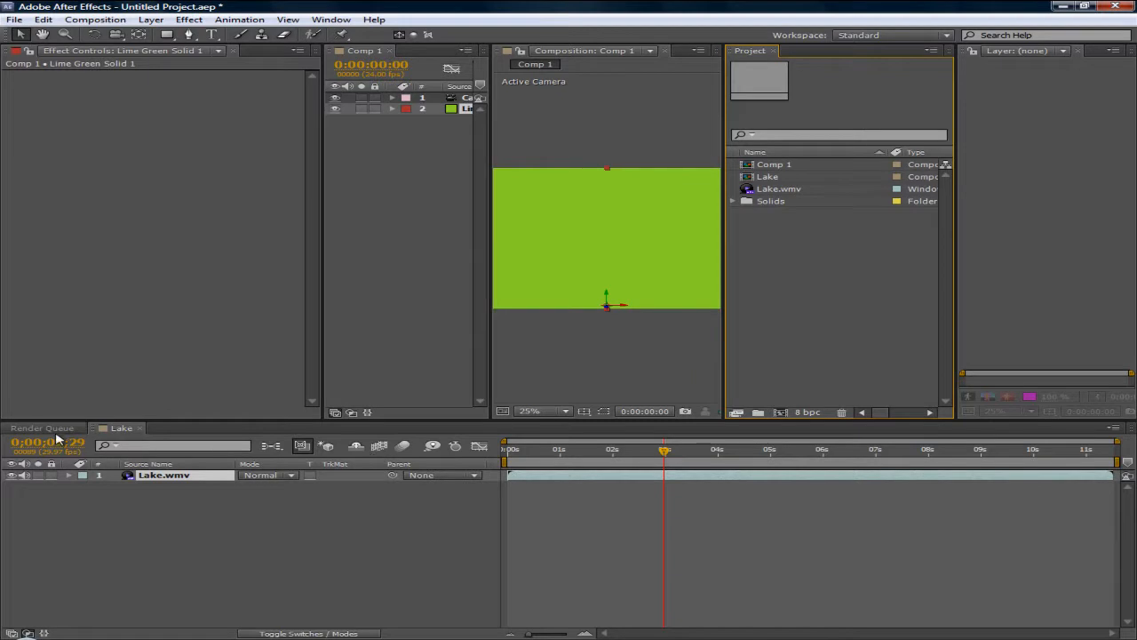
Zoom the Comp 1 view out to 12.5%.
{"action": "scroll", "coordinate": [680, 254], "scroll_direction": "down", "scroll_amount": 1}
{"action": "scroll", "coordinate": [681, 254], "scroll_direction": "up", "scroll_amount": 1}
{"action": "scroll", "coordinate": [676, 293], "scroll_direction": "down", "scroll_amount": 1}
{"action": "left_click", "coordinate": [620, 180]}
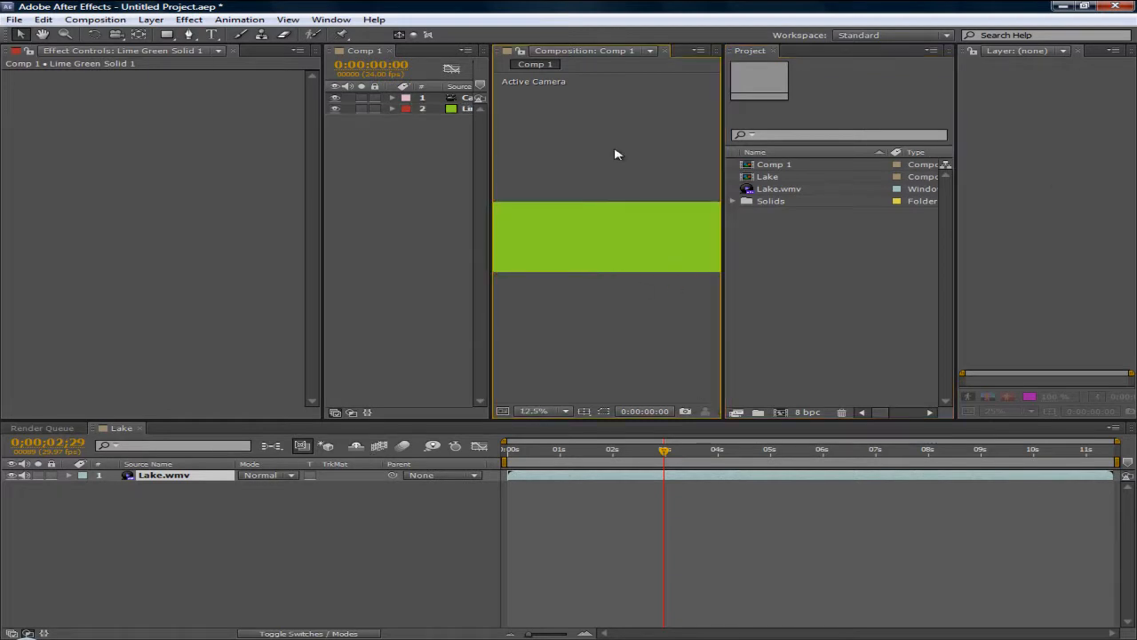
Activate several of the docked panels in turn, and move the Project panel between Effect Controls and the Comp 1 timeline.
{"action": "left_click", "coordinate": [454, 179]}
{"action": "left_click", "coordinate": [849, 222]}
{"action": "left_click", "coordinate": [236, 173]}
{"action": "left_click", "coordinate": [1053, 164]}
{"action": "left_click", "coordinate": [892, 202]}
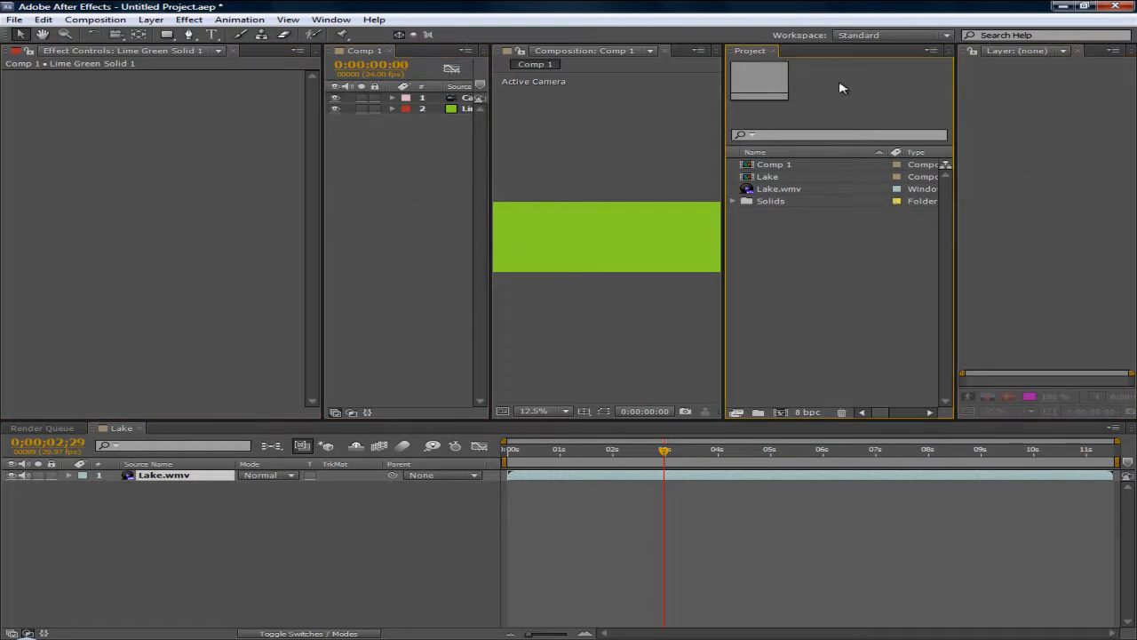
{"action": "left_click_drag", "start_coordinate": [737, 50], "coordinate": [303, 103]}
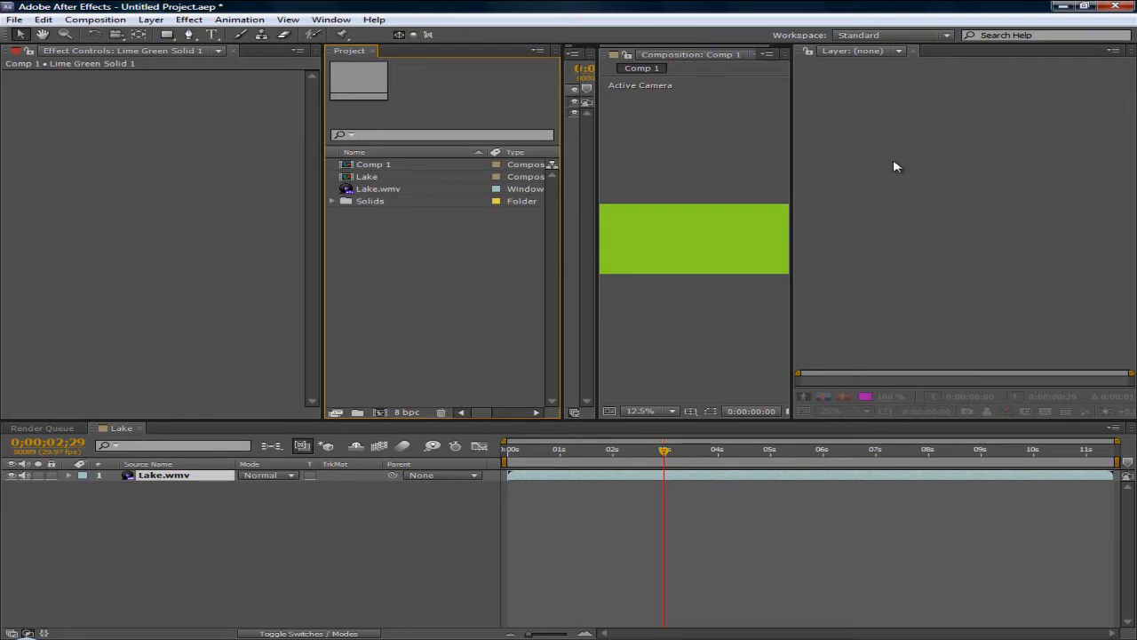
{"action": "left_click", "coordinate": [947, 35]}
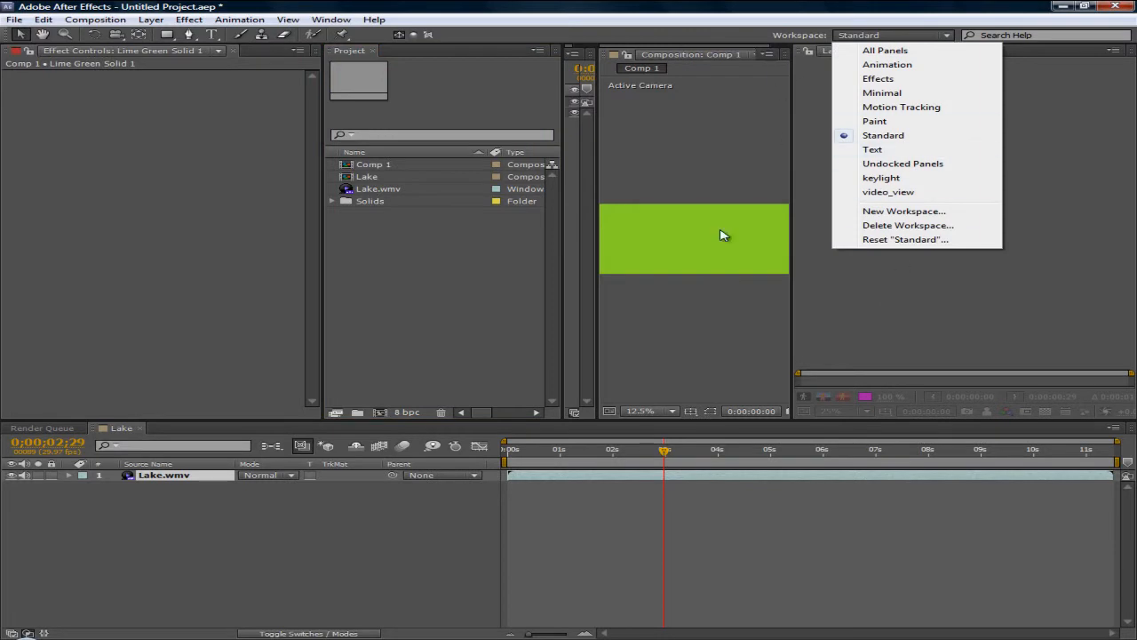
{"action": "left_click", "coordinate": [904, 313]}
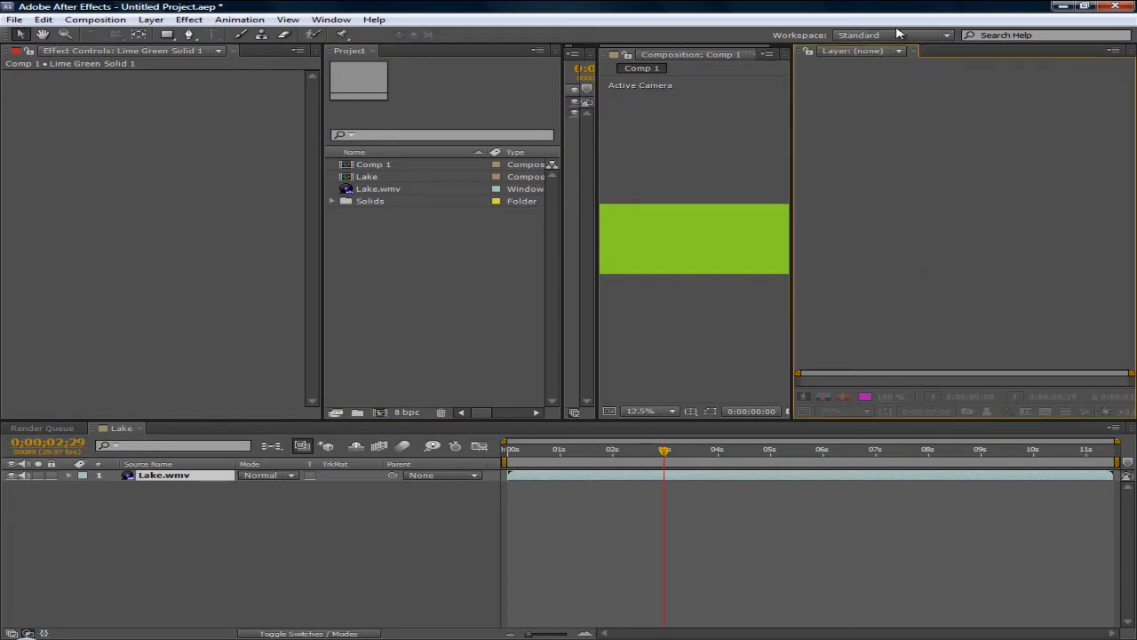
{"action": "left_click", "coordinate": [330, 19]}
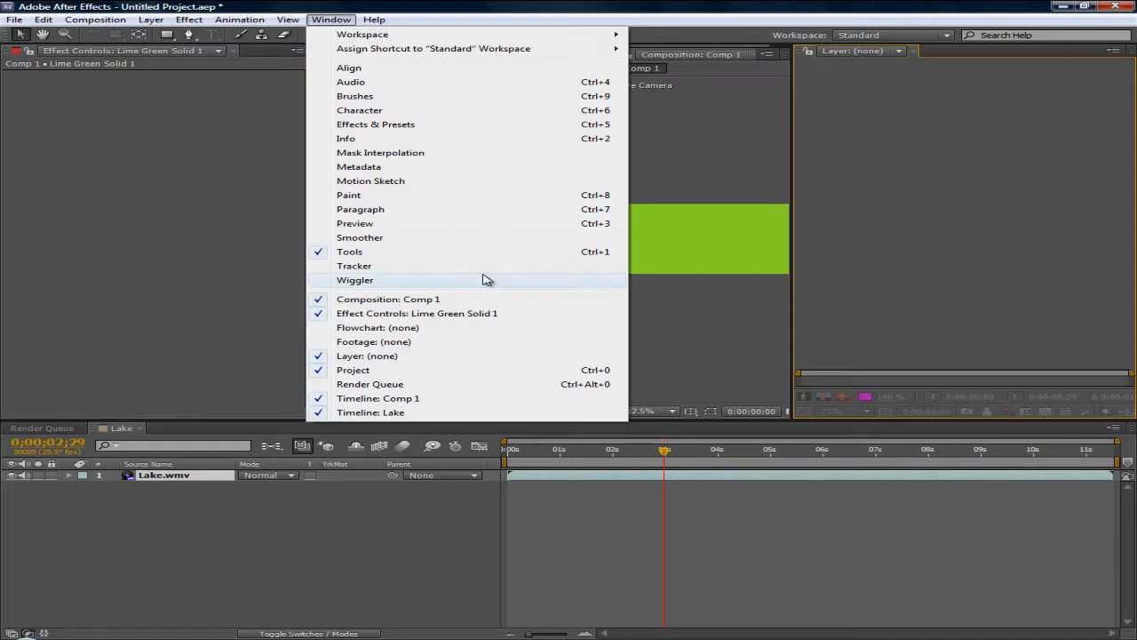
{"action": "left_click", "coordinate": [347, 20]}
{"action": "left_click", "coordinate": [348, 19]}
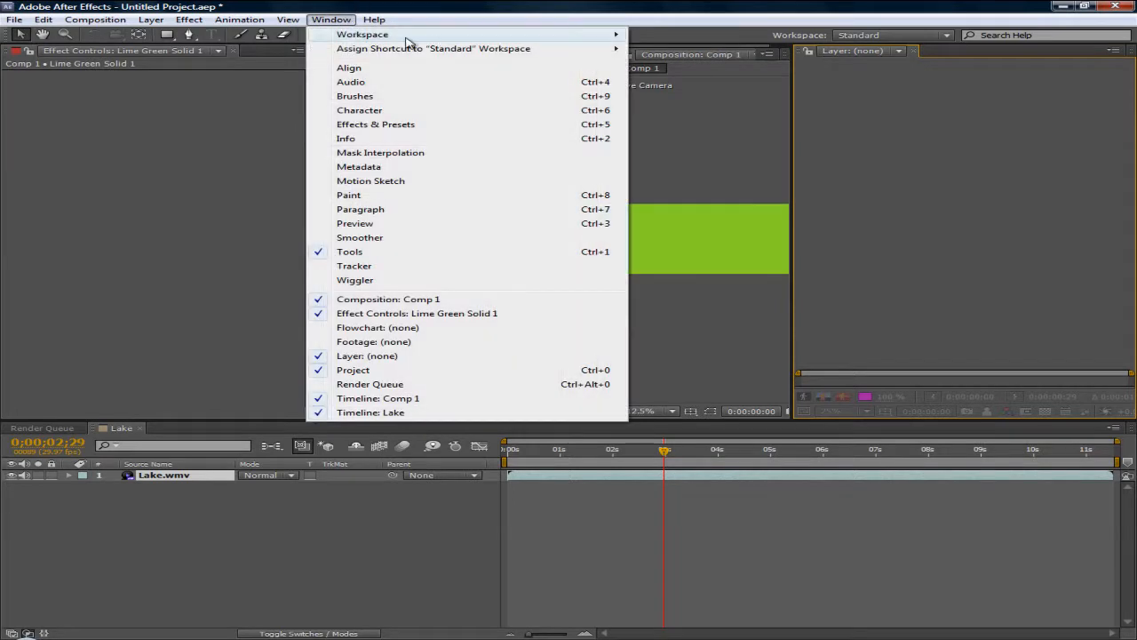
Save the current panel layout as a new workspace named example.
{"action": "left_click", "coordinate": [342, 16]}
{"action": "left_click", "coordinate": [342, 16]}
{"action": "mouse_move", "coordinate": [508, 35]}
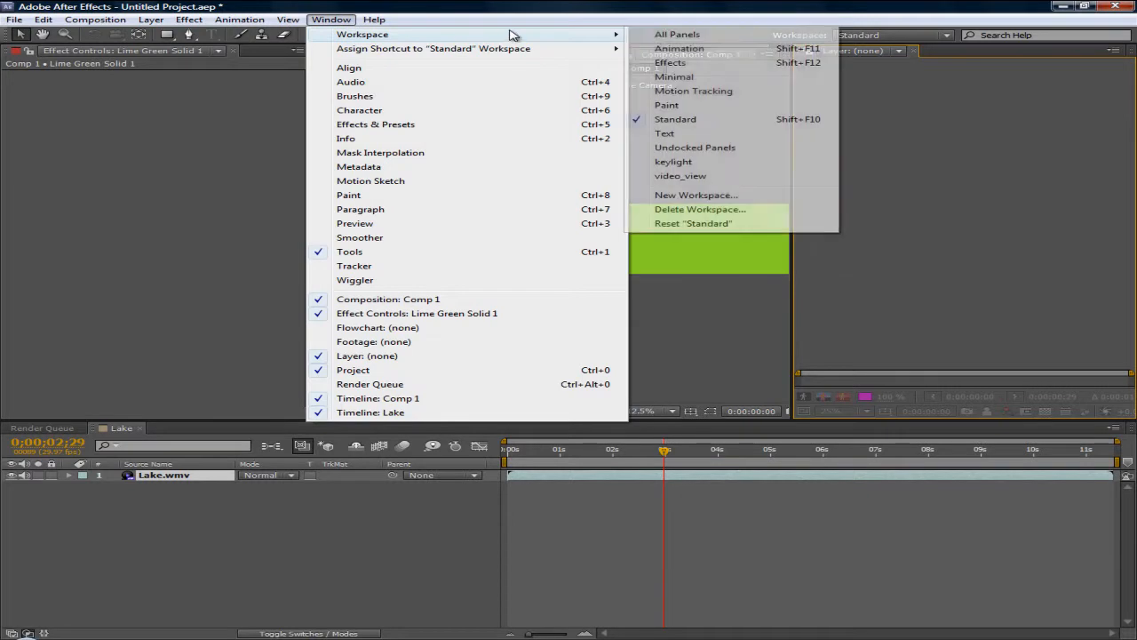
{"action": "left_click", "coordinate": [696, 196]}
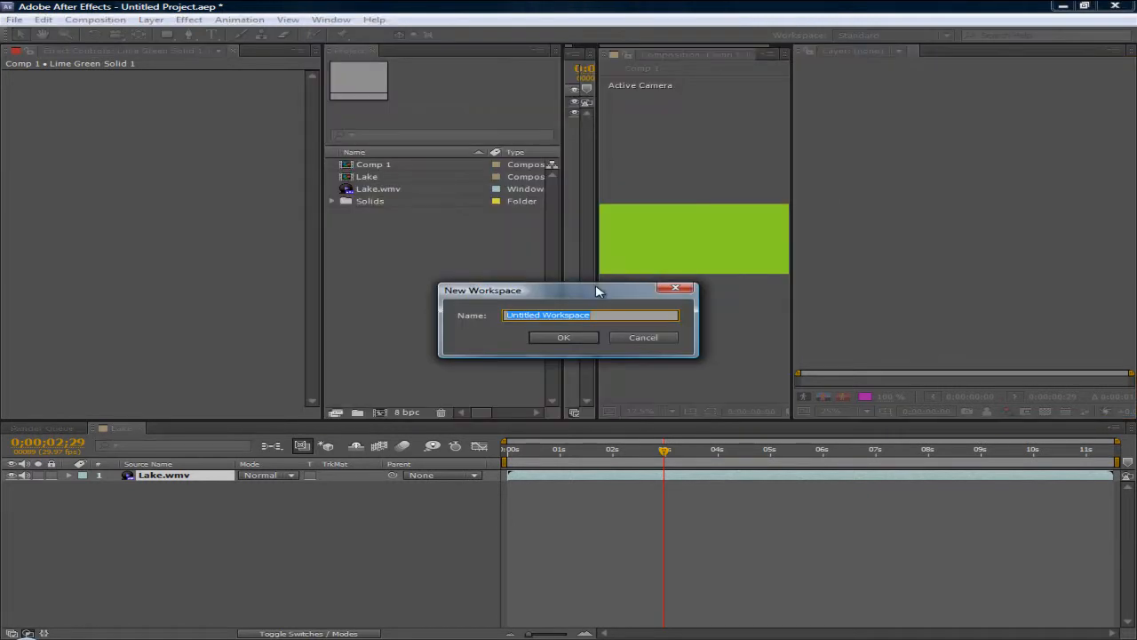
{"action": "left_click_drag", "start_coordinate": [596, 290], "coordinate": [739, 153]}
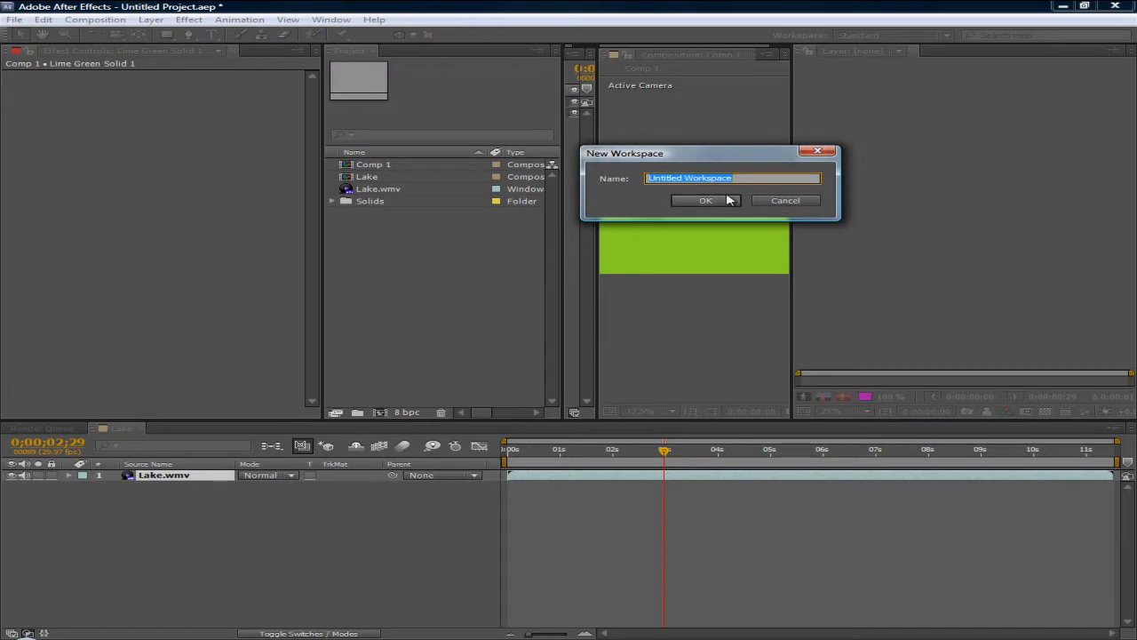
{"action": "type", "text": "random"}
{"action": "double_click", "coordinate": [650, 178]}
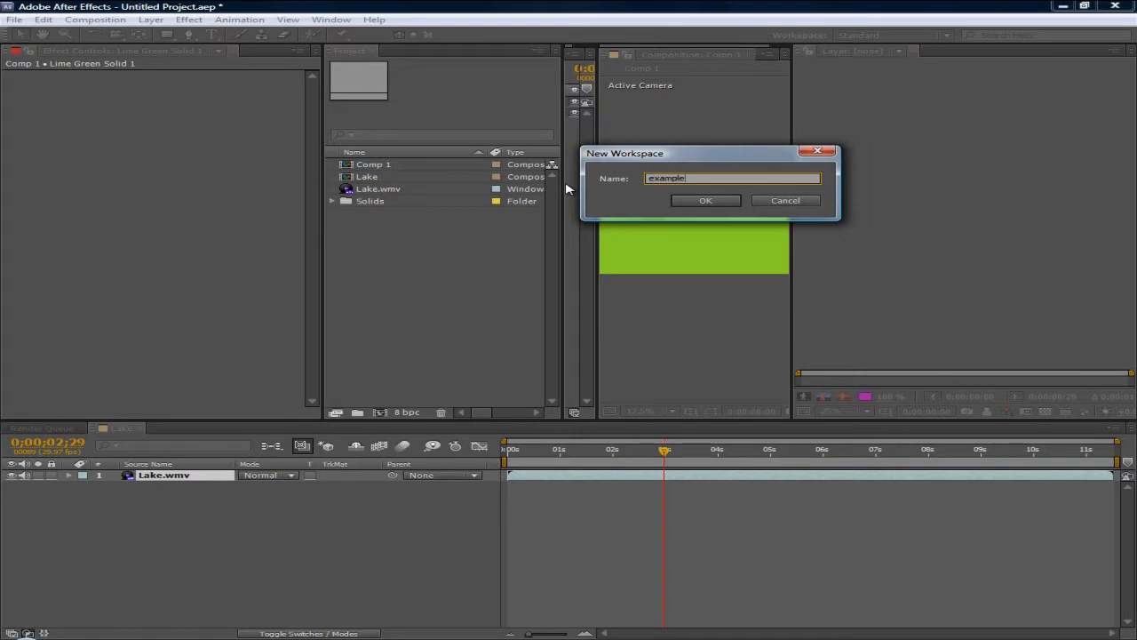
{"action": "left_click_drag", "start_coordinate": [724, 163], "coordinate": [656, 169]}
{"action": "double_click", "coordinate": [615, 185]}
{"action": "left_click", "coordinate": [615, 185]}
{"action": "left_click", "coordinate": [637, 208]}
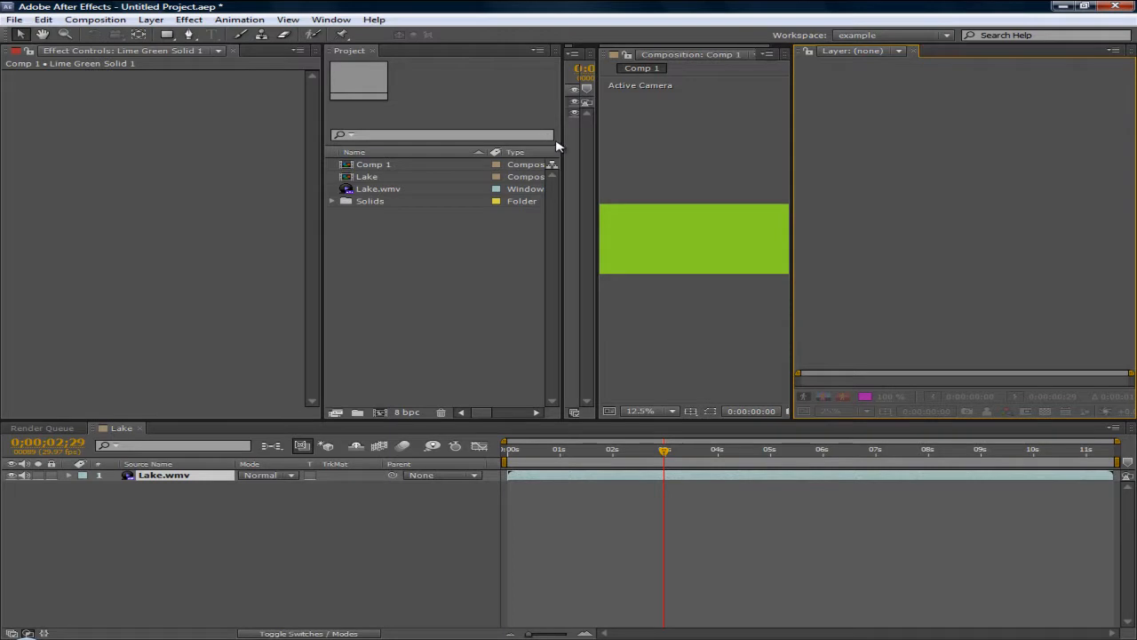
Narrow the Effect Controls and Project panels to give the Comp 1 timeline more width.
{"action": "left_click_drag", "start_coordinate": [563, 143], "coordinate": [483, 133]}
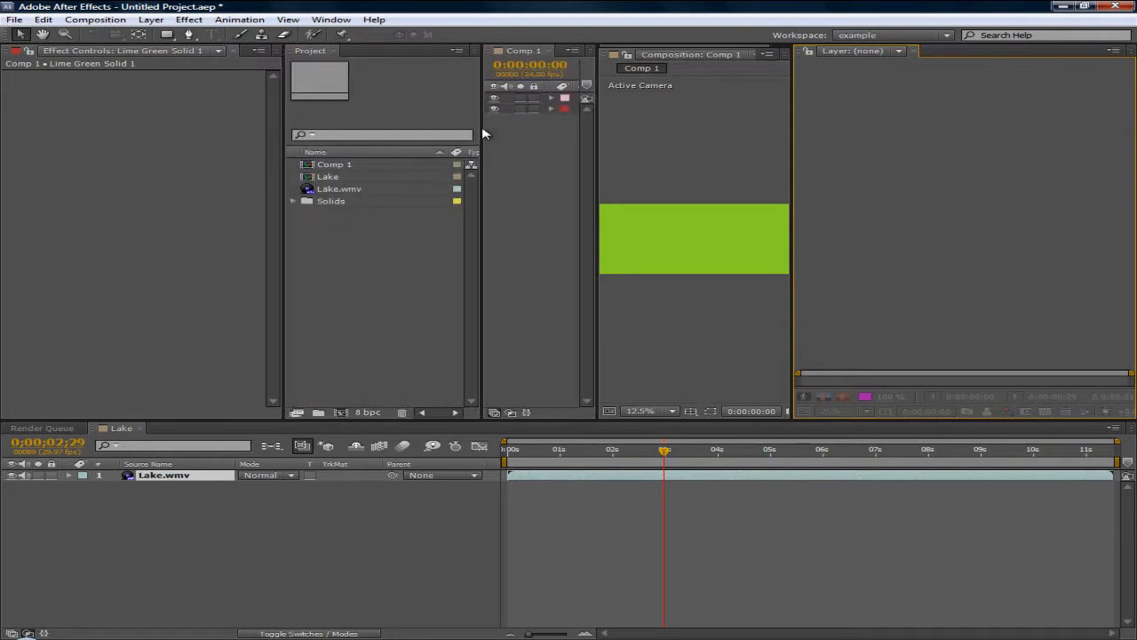
{"action": "left_click_drag", "start_coordinate": [283, 138], "coordinate": [147, 138]}
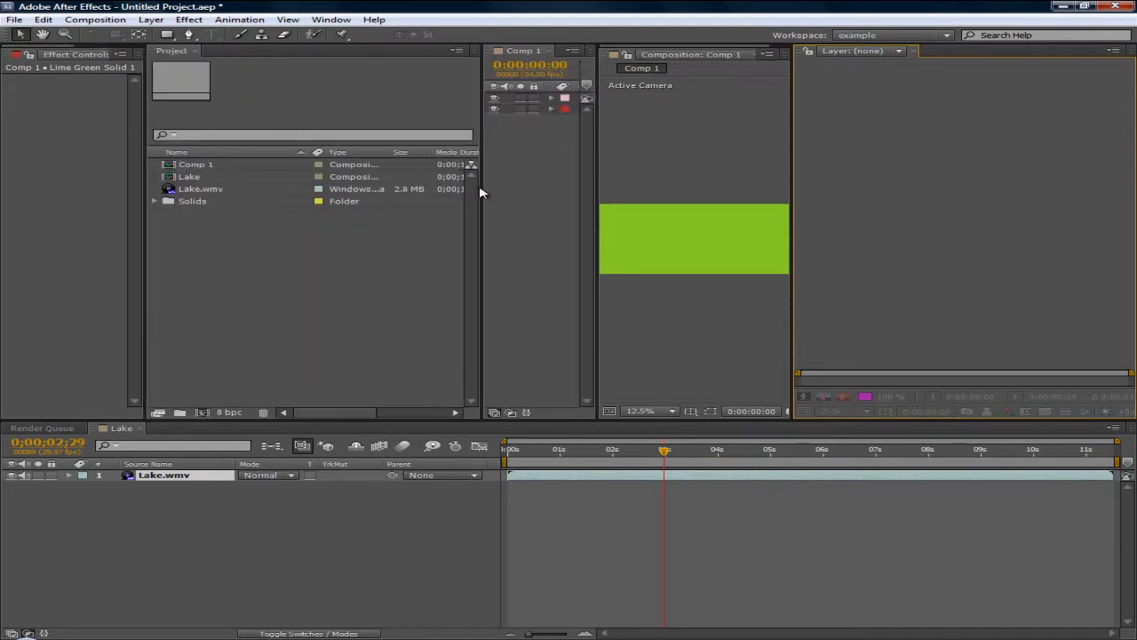
{"action": "left_click_drag", "start_coordinate": [479, 187], "coordinate": [313, 182]}
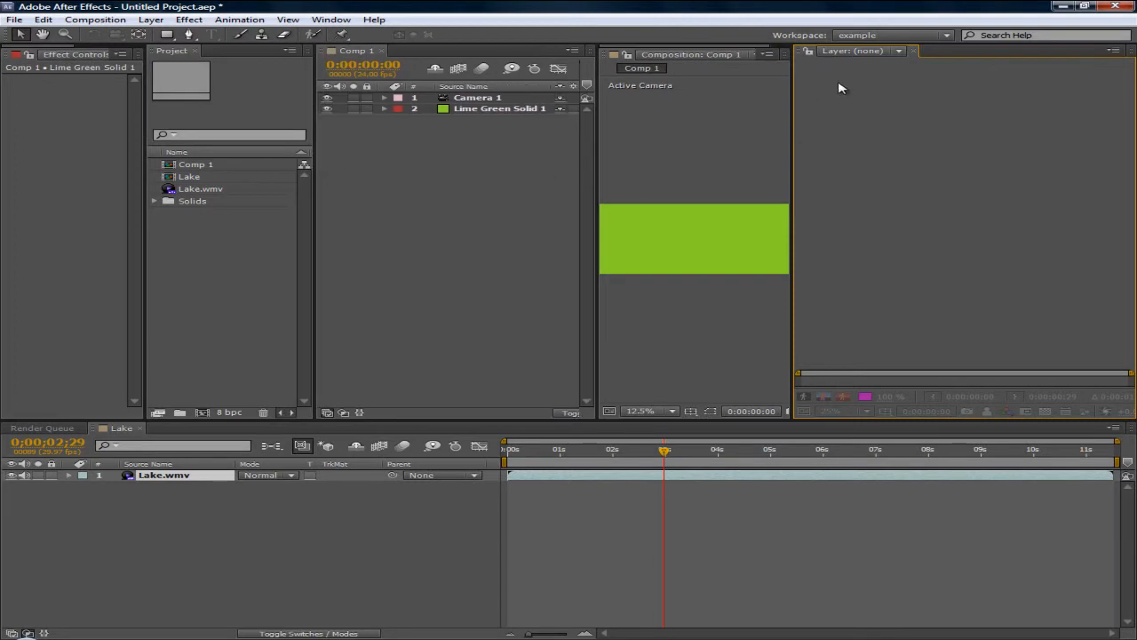
Switch to the Minimal workspace and return to the example workspace.
{"action": "left_click", "coordinate": [889, 37]}
{"action": "left_click", "coordinate": [875, 93]}
{"action": "left_click", "coordinate": [880, 38]}
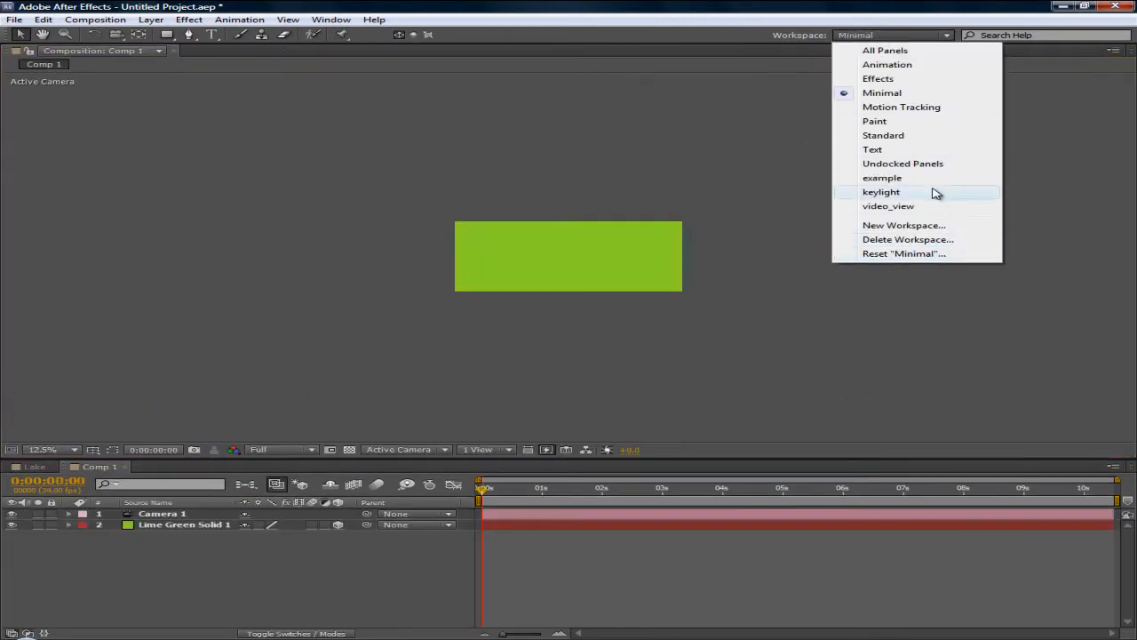
{"action": "left_click", "coordinate": [903, 181]}
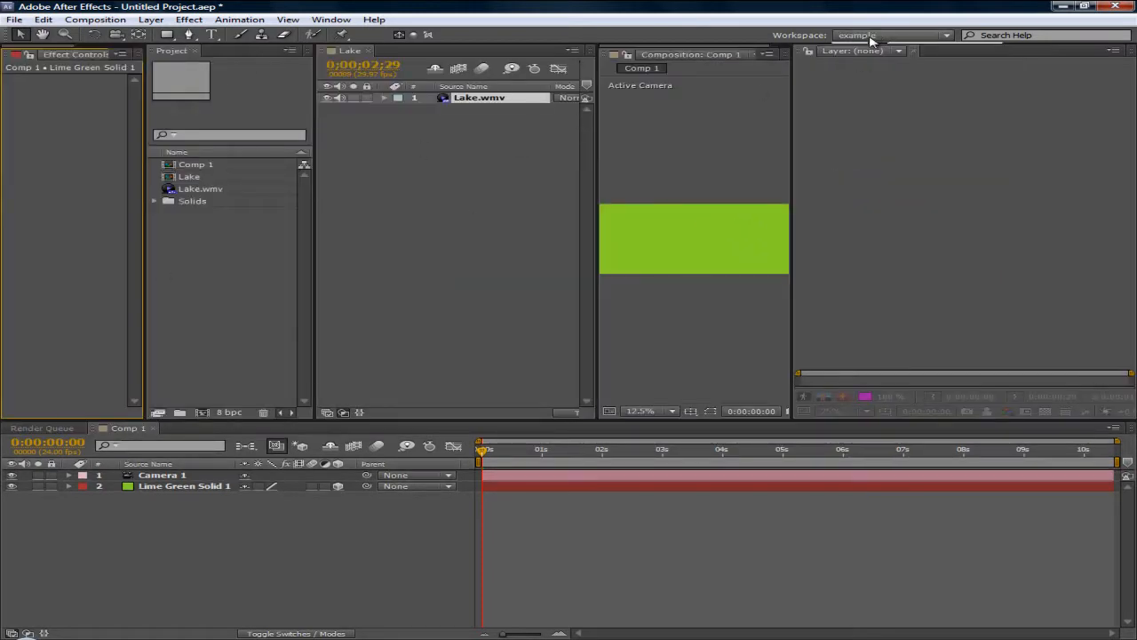
Switch to the video_view workspace, and from there to the keylight workspace.
{"action": "left_click", "coordinate": [915, 36]}
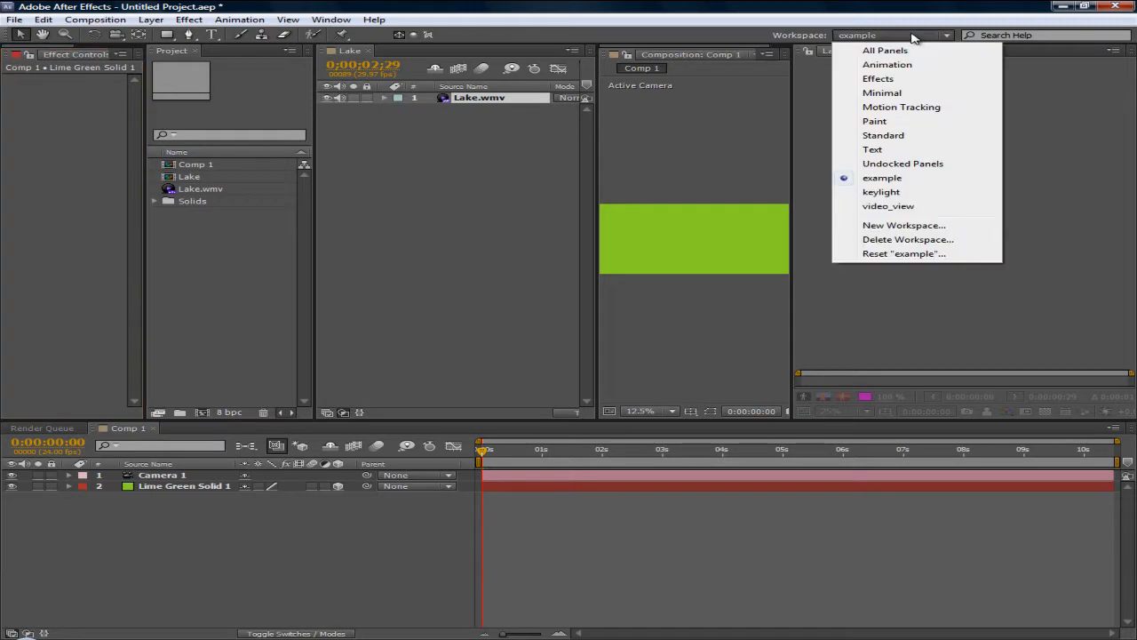
{"action": "left_click", "coordinate": [913, 209]}
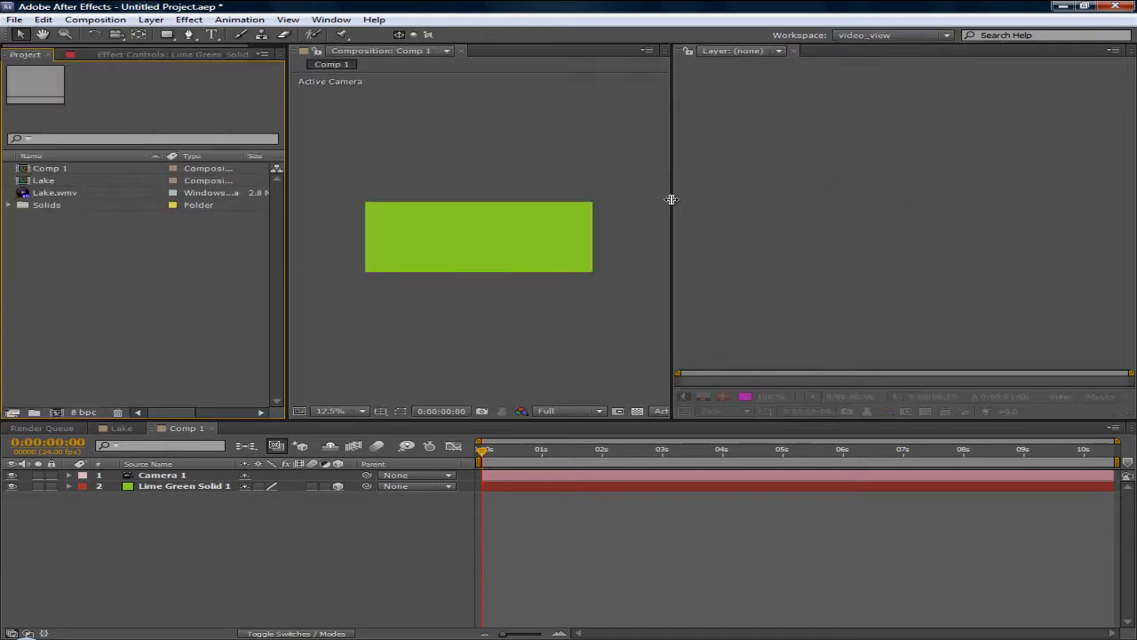
{"action": "left_click", "coordinate": [902, 36]}
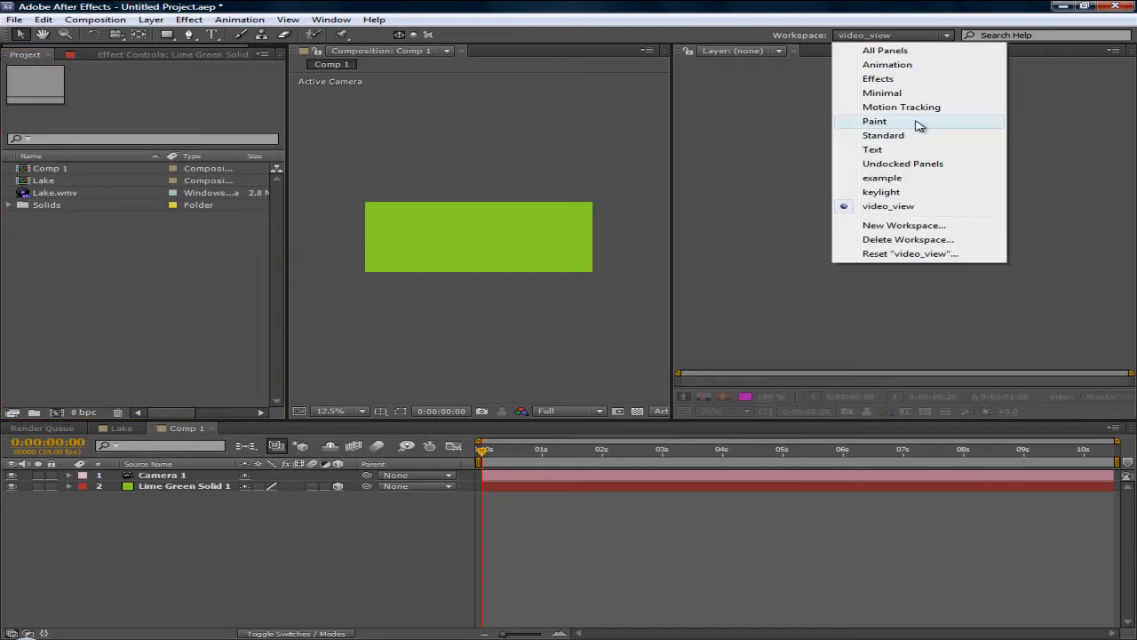
{"action": "left_click", "coordinate": [900, 192]}
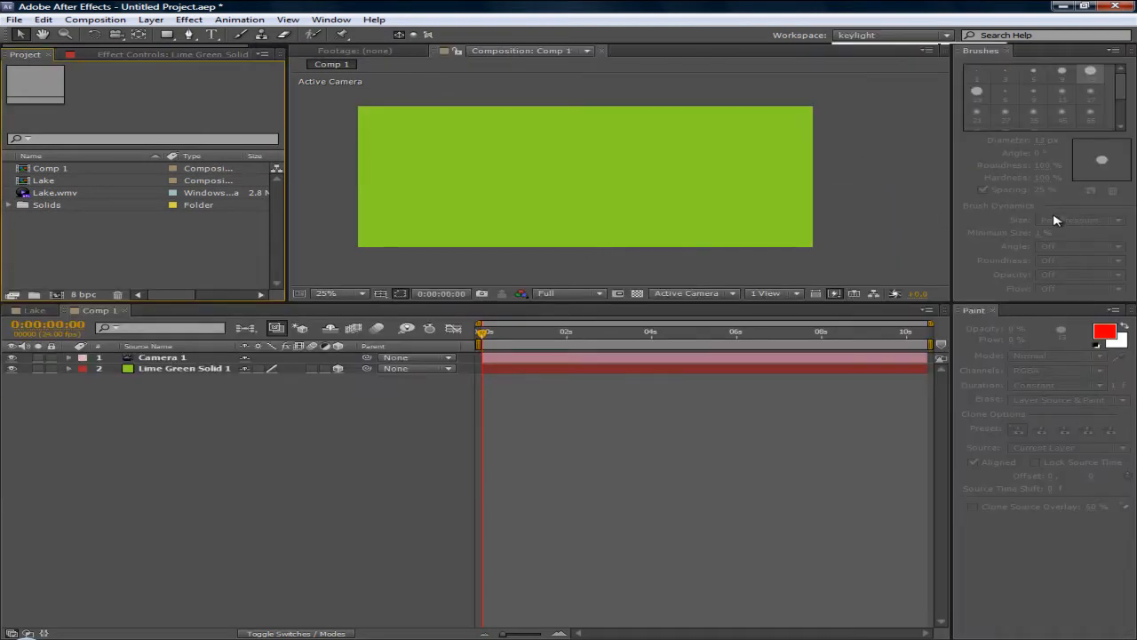
Make the Project and Composition panels taller by lowering the divider above the timeline.
{"action": "left_click_drag", "start_coordinate": [659, 302], "coordinate": [659, 352]}
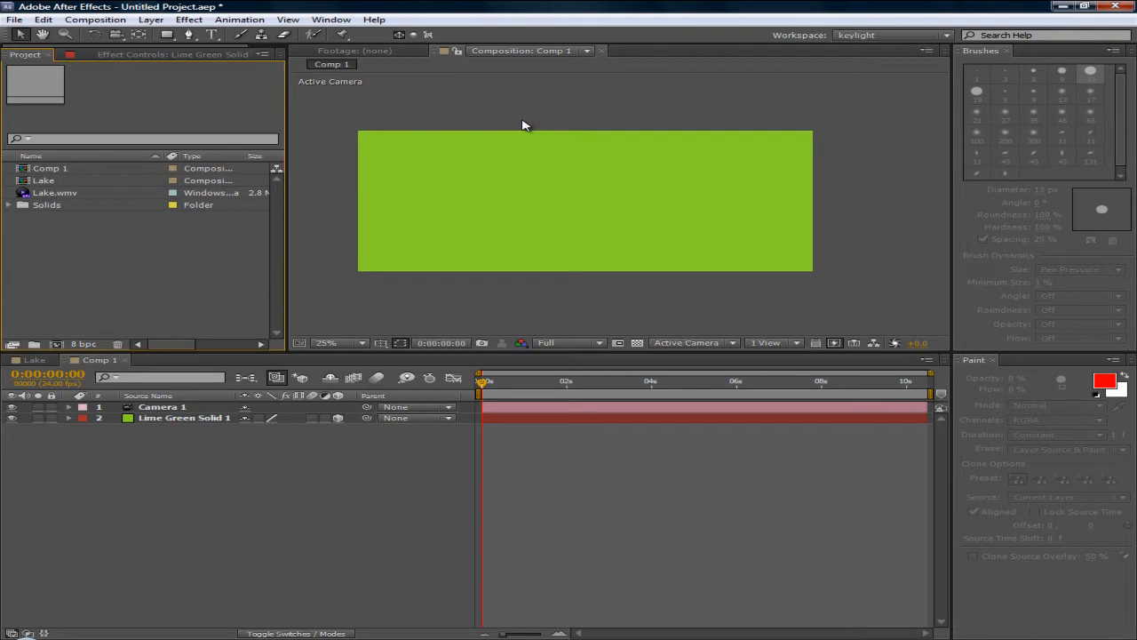
{"action": "left_click", "coordinate": [239, 20]}
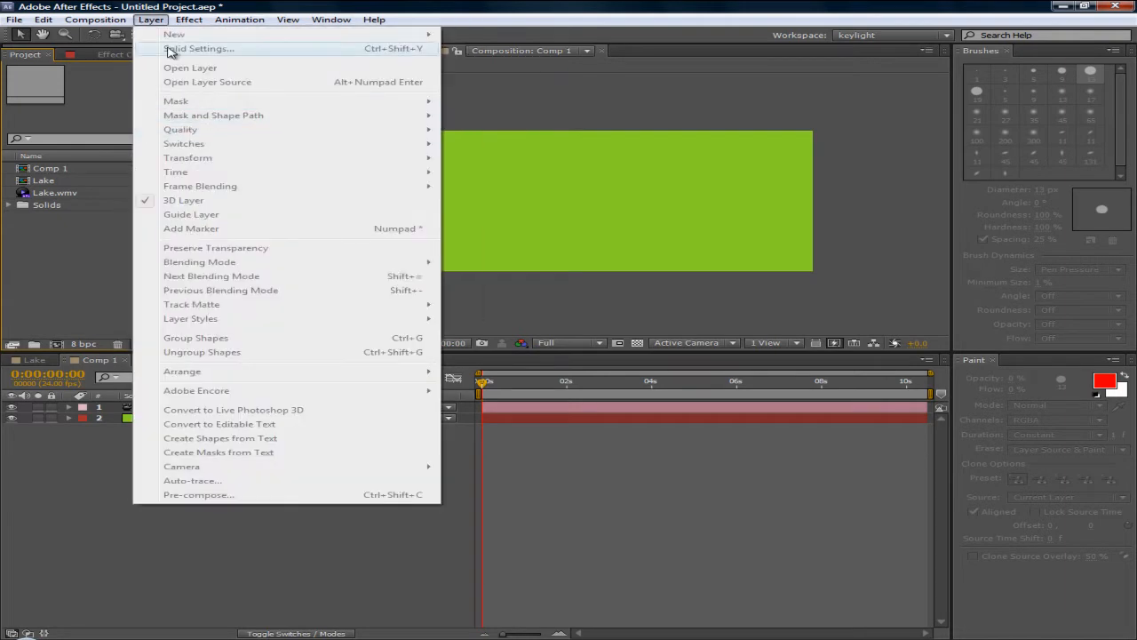
{"action": "left_click", "coordinate": [605, 8]}
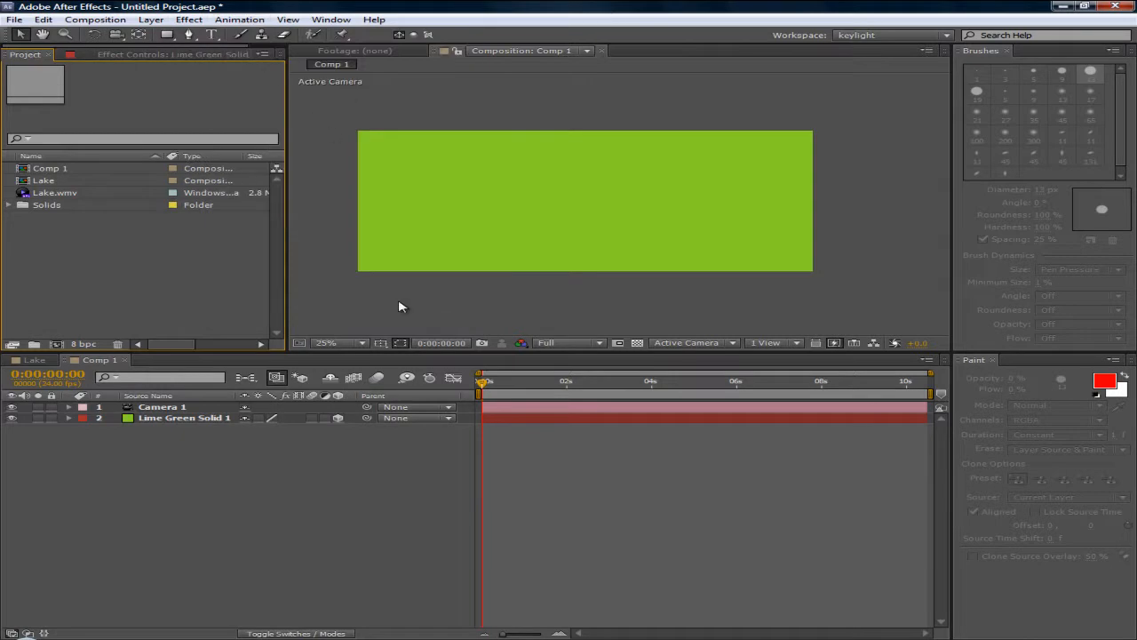
Apply the Liquify distortion effect to the Lime Green Solid 1 layer.
{"action": "left_click", "coordinate": [190, 418]}
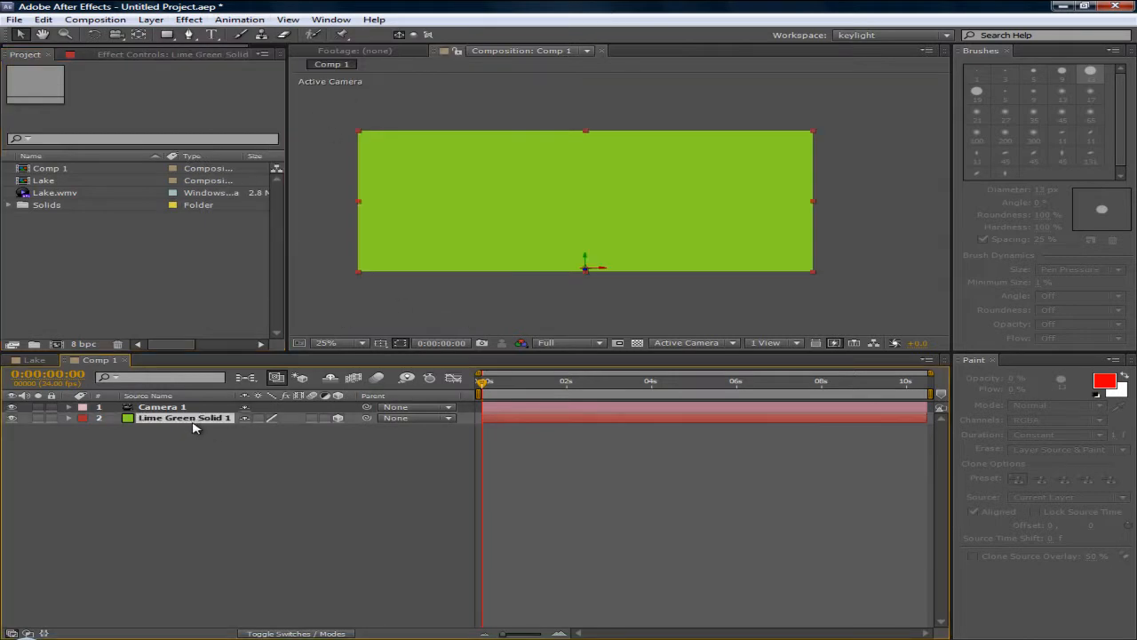
{"action": "left_click", "coordinate": [188, 21]}
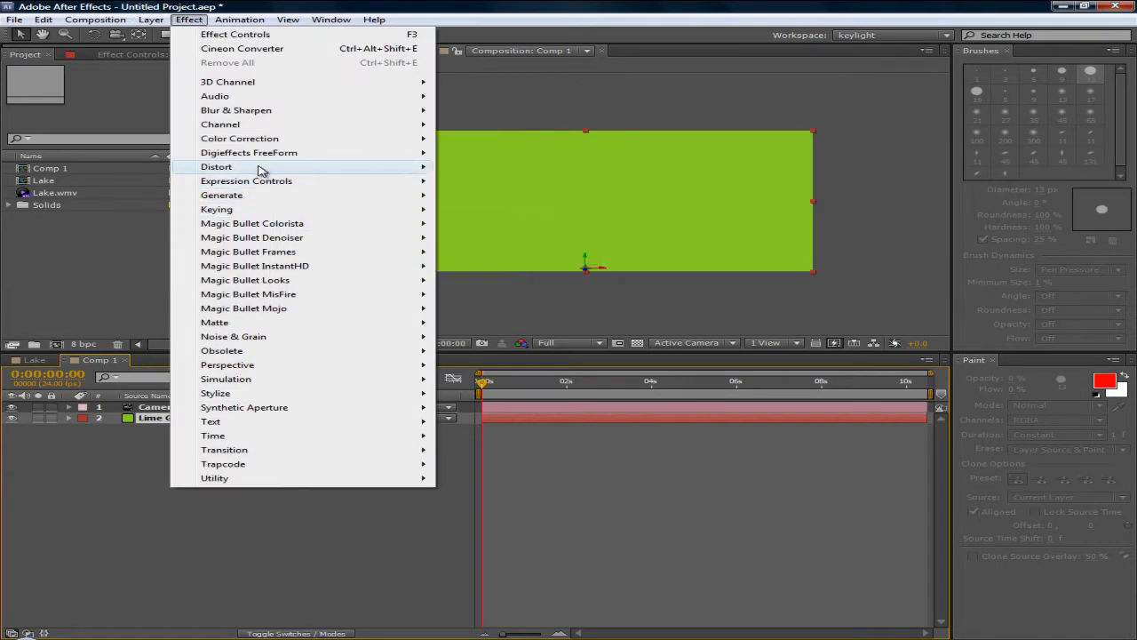
{"action": "mouse_move", "coordinate": [262, 168]}
{"action": "left_click", "coordinate": [503, 424]}
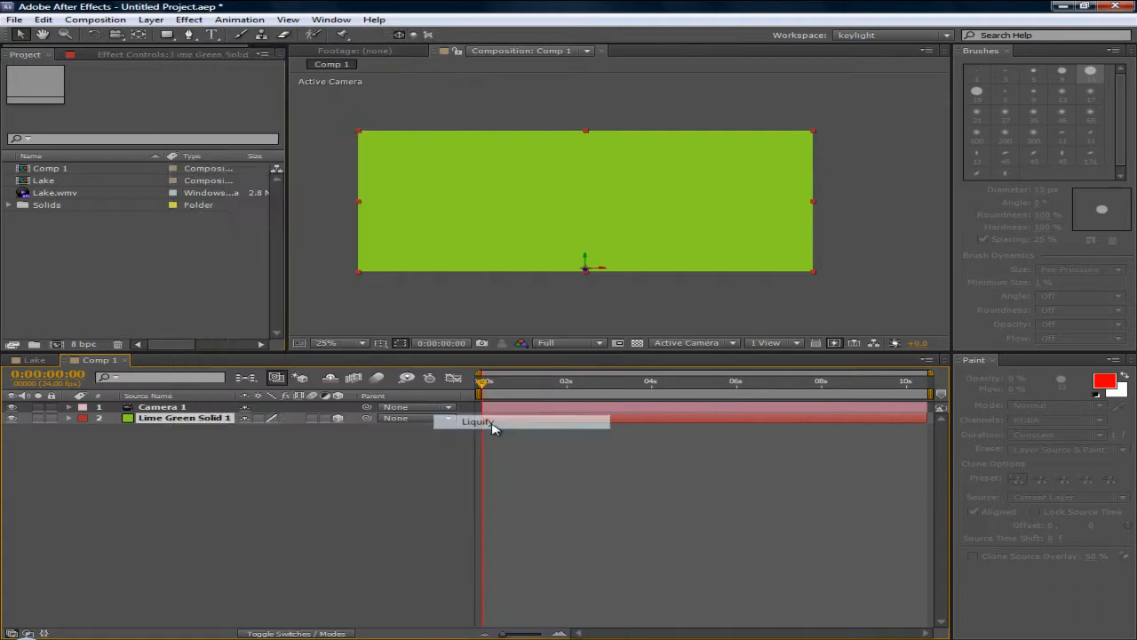
Make one stroke across the lime green solid with Liquify's Turbulence tool and one with its Twirl tool.
{"action": "left_click", "coordinate": [74, 105]}
{"action": "mouse_move", "coordinate": [673, 194]}
{"action": "left_mouse_down"}
{"action": "mouse_move", "coordinate": [259, 338]}
{"action": "mouse_move", "coordinate": [519, 275]}
{"action": "left_mouse_up"}
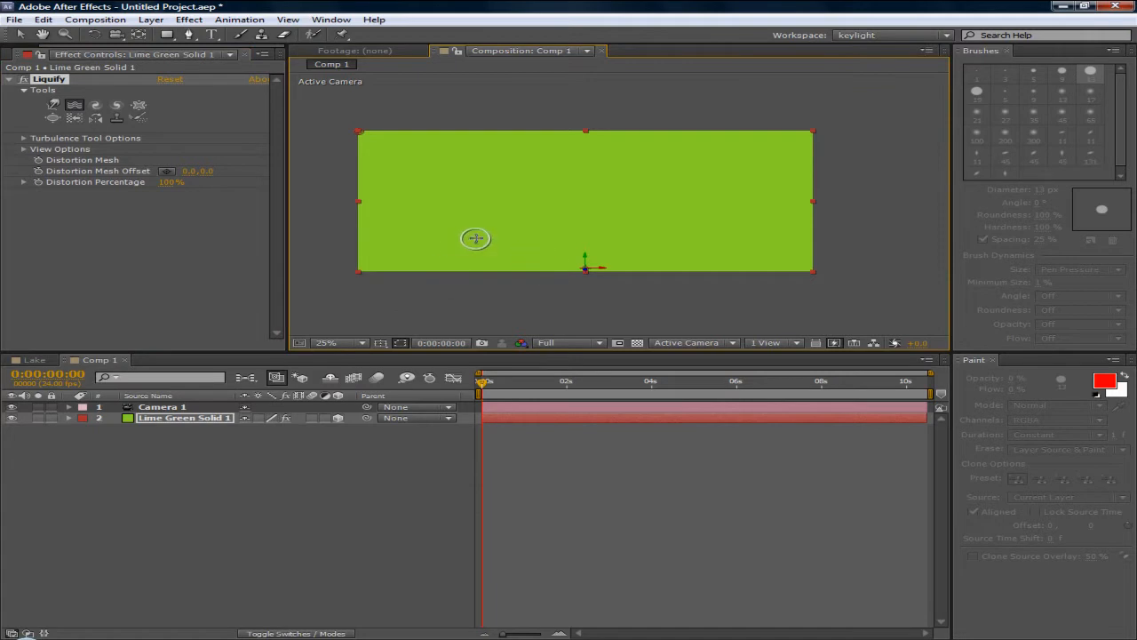
{"action": "left_click", "coordinate": [96, 104]}
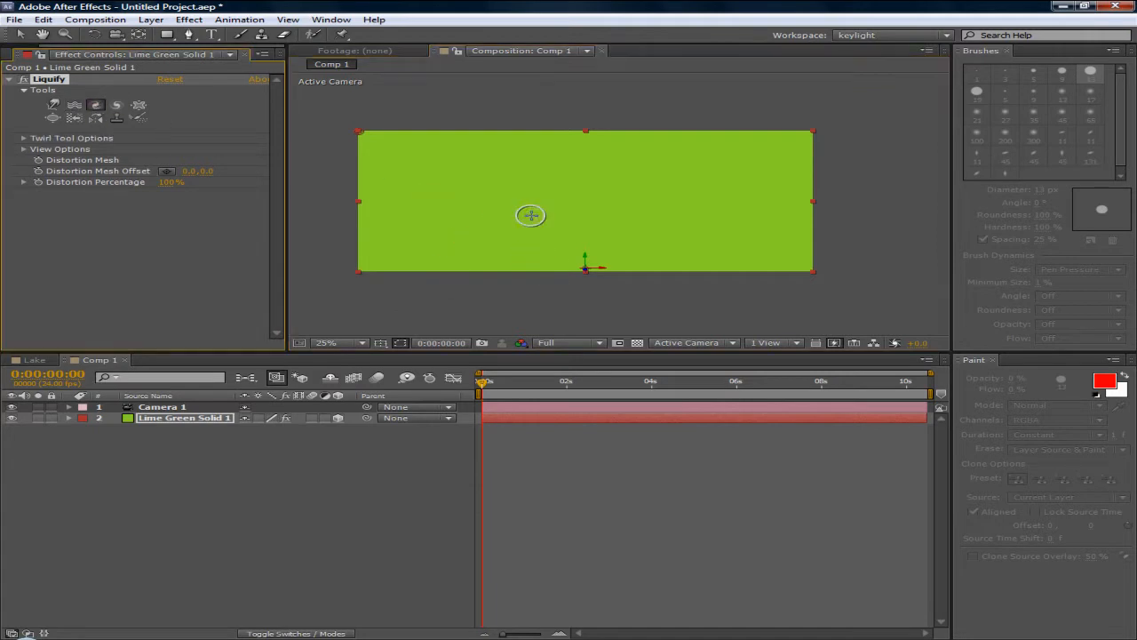
{"action": "mouse_move", "coordinate": [516, 181]}
{"action": "left_mouse_down"}
{"action": "mouse_move", "coordinate": [530, 205]}
{"action": "mouse_move", "coordinate": [509, 188]}
{"action": "mouse_move", "coordinate": [404, 298]}
{"action": "left_mouse_up"}
Add Lake.wmv from the project to the Comp 1 timeline and place it between Camera 1 and Lime Green Solid 1.
{"action": "left_click", "coordinate": [13, 55]}
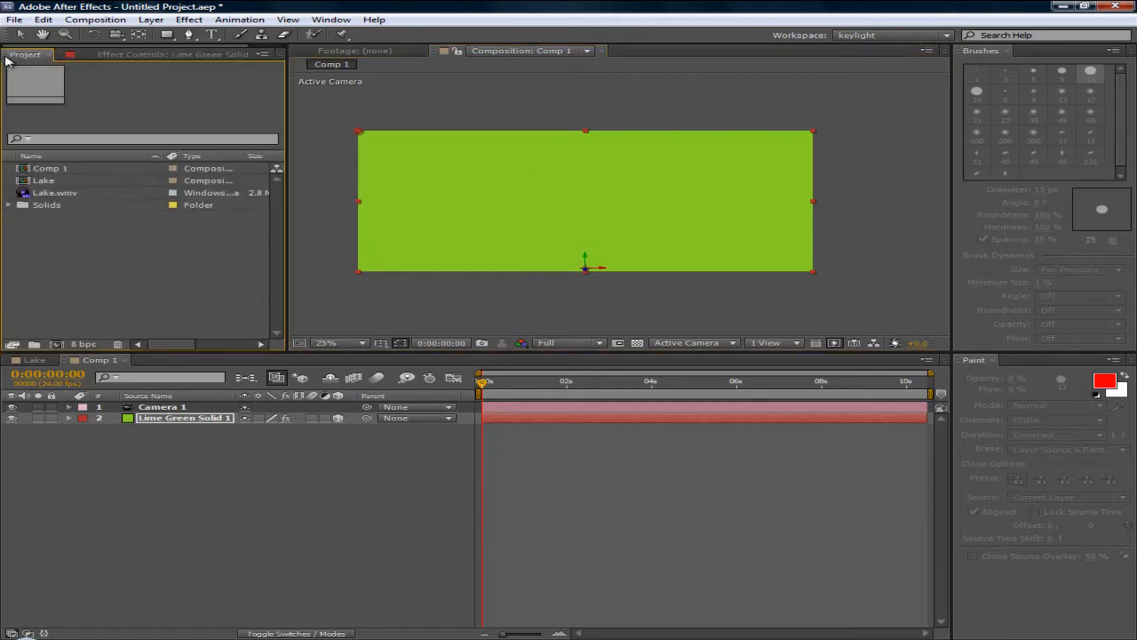
{"action": "left_click", "coordinate": [49, 191]}
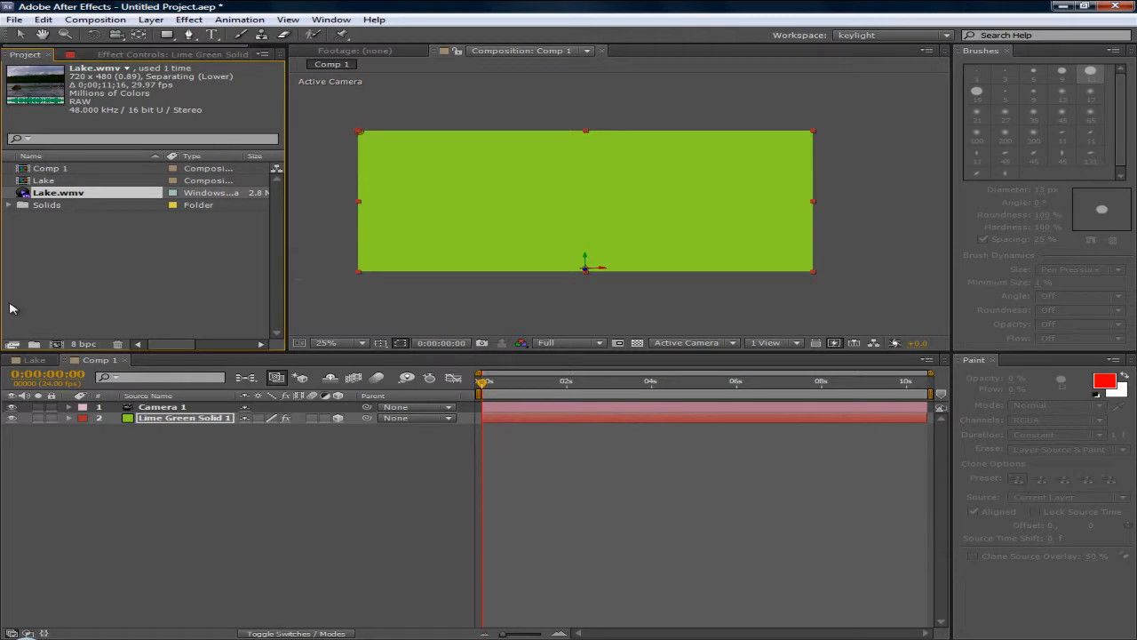
{"action": "left_click_drag", "start_coordinate": [62, 194], "coordinate": [147, 431]}
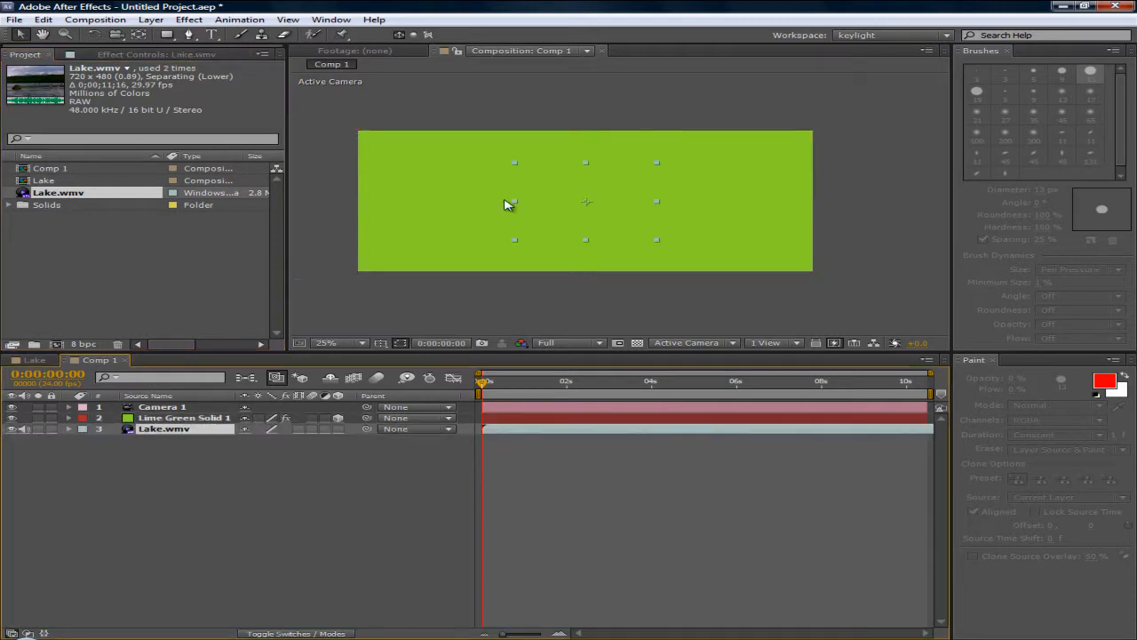
{"action": "left_click_drag", "start_coordinate": [177, 433], "coordinate": [178, 419]}
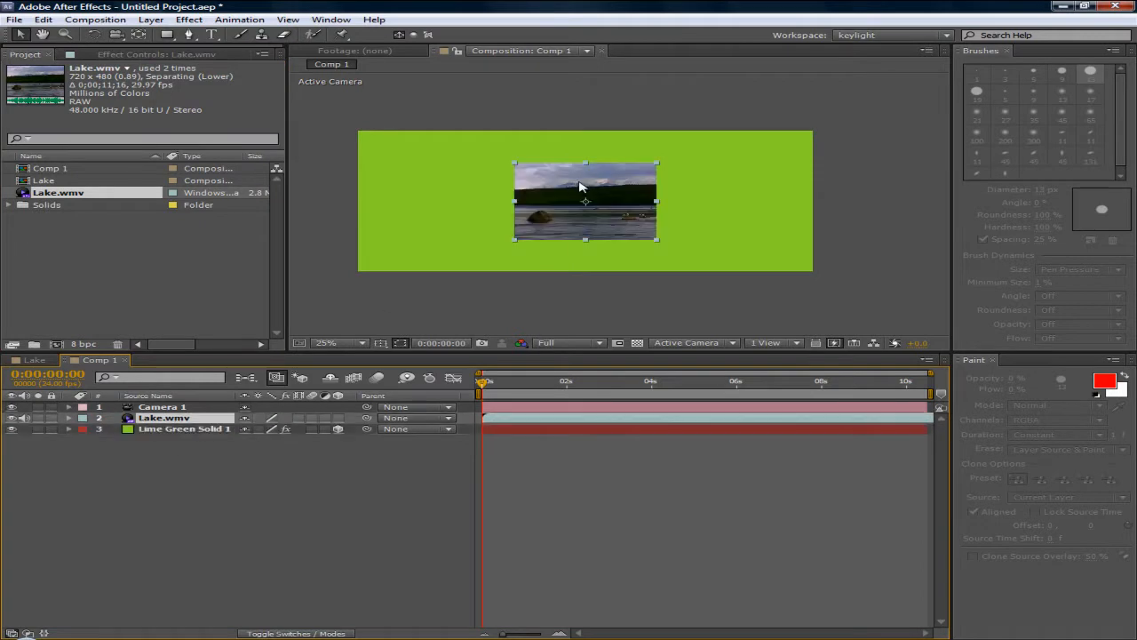
{"action": "scroll", "coordinate": [627, 209], "scroll_direction": "up", "scroll_amount": 4}
{"action": "scroll", "coordinate": [613, 195], "scroll_direction": "down", "scroll_amount": 2}
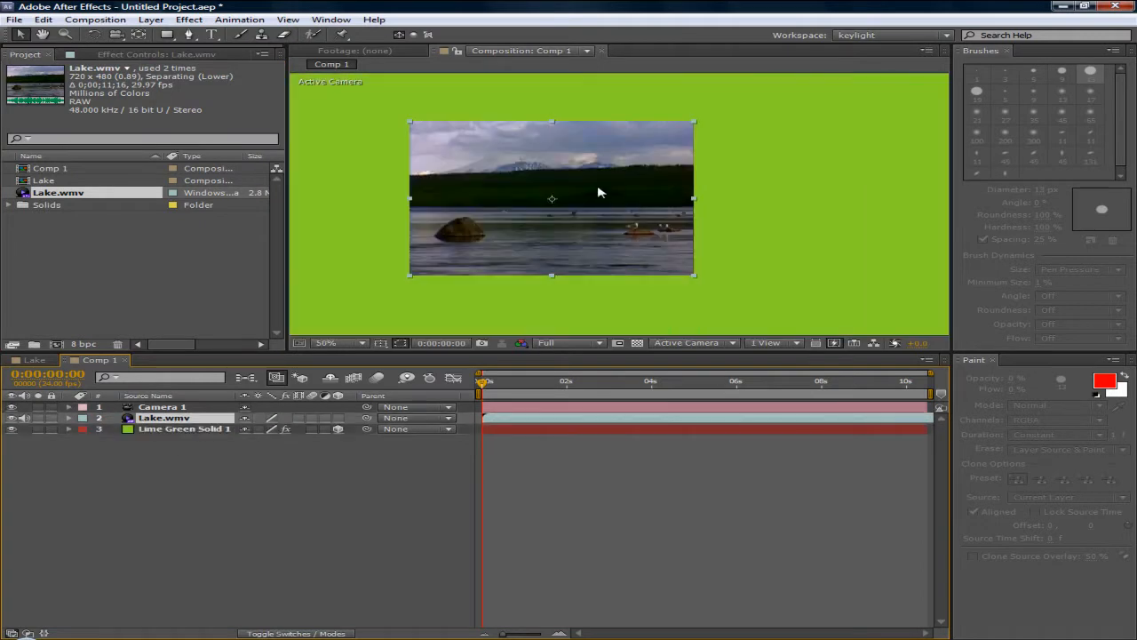
Apply the Curves color correction to the Lake.wmv layer and reshape its RGB curve with several points to brighten the footage.
{"action": "left_click", "coordinate": [188, 21]}
{"action": "mouse_move", "coordinate": [256, 144]}
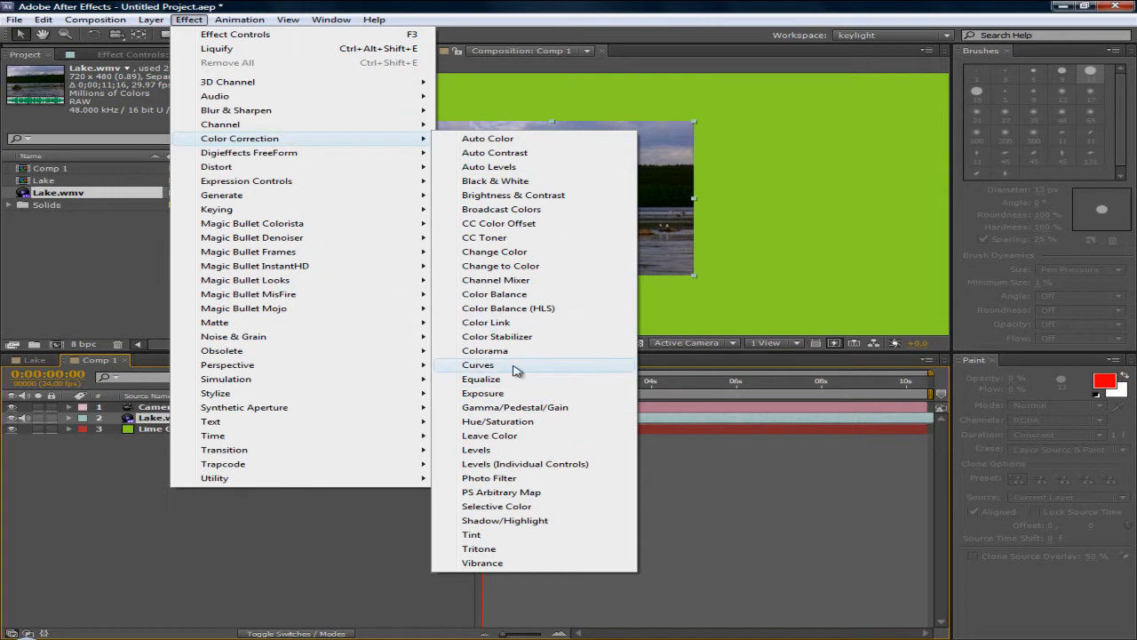
{"action": "left_click", "coordinate": [478, 365]}
{"action": "left_click_drag", "start_coordinate": [105, 178], "coordinate": [95, 170]}
{"action": "left_click_drag", "start_coordinate": [140, 120], "coordinate": [147, 149]}
{"action": "mouse_move", "coordinate": [65, 177]}
{"action": "left_mouse_down"}
{"action": "mouse_move", "coordinate": [75, 153]}
{"action": "mouse_move", "coordinate": [75, 180]}
{"action": "left_mouse_up"}
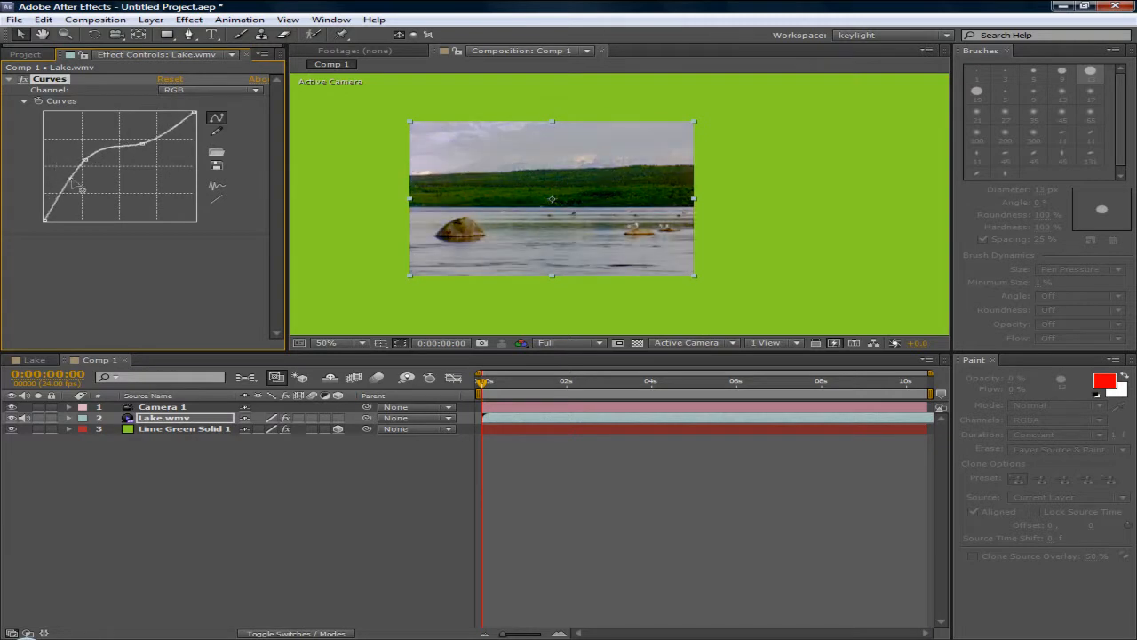
{"action": "left_click_drag", "start_coordinate": [116, 147], "coordinate": [141, 167]}
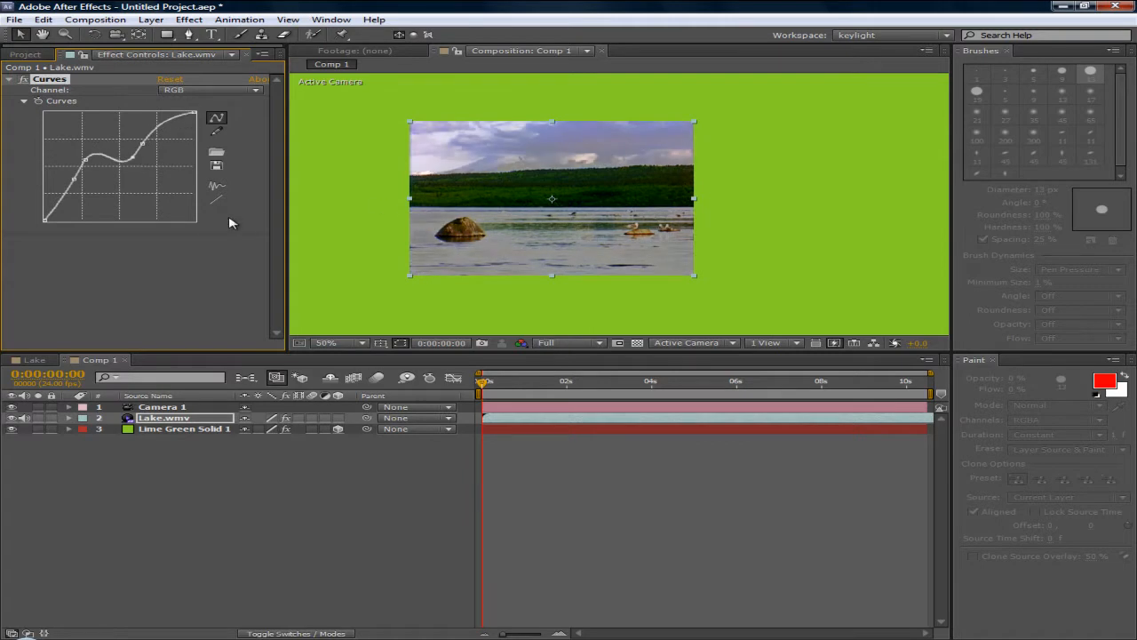
Apply the Levels effect to Lake.wmv with Input Black 19, Output Black 9 and Input White 211.
{"action": "left_click", "coordinate": [188, 19]}
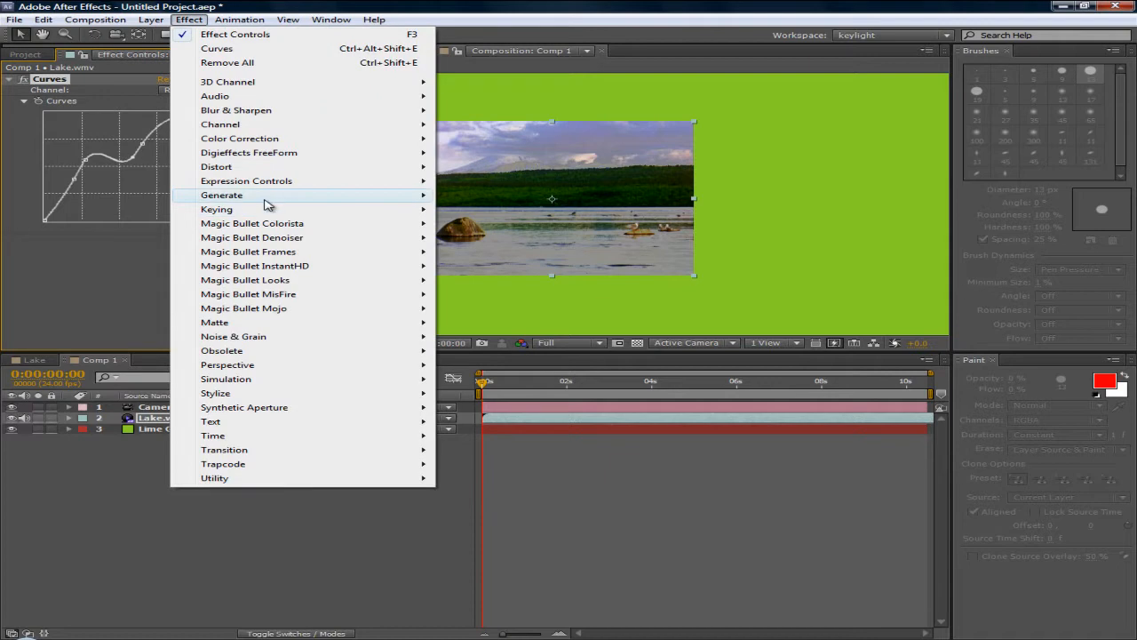
{"action": "mouse_move", "coordinate": [253, 142]}
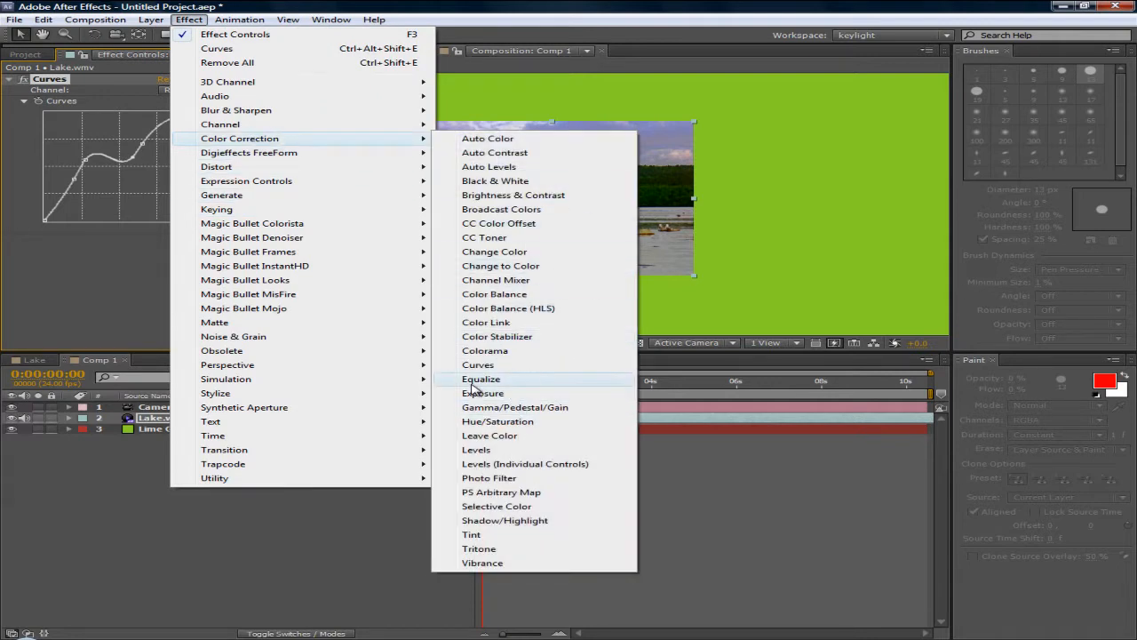
{"action": "left_click", "coordinate": [491, 449]}
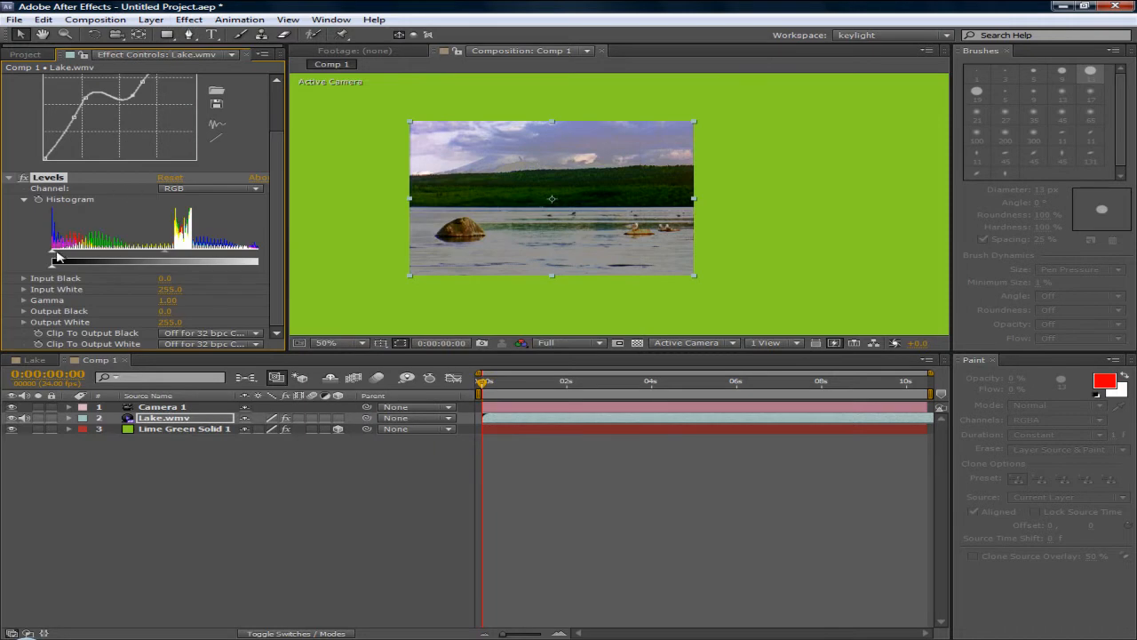
{"action": "left_click_drag", "start_coordinate": [68, 255], "coordinate": [66, 269]}
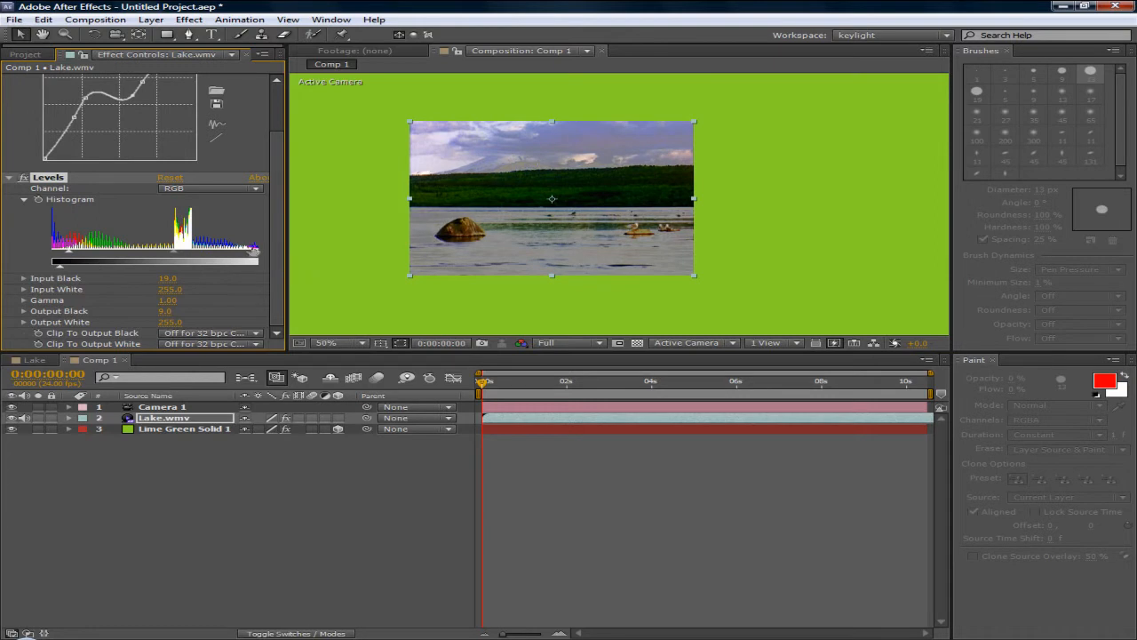
{"action": "mouse_move", "coordinate": [252, 257]}
{"action": "left_mouse_down"}
{"action": "mouse_move", "coordinate": [228, 258]}
{"action": "mouse_move", "coordinate": [242, 256]}
{"action": "left_mouse_up"}
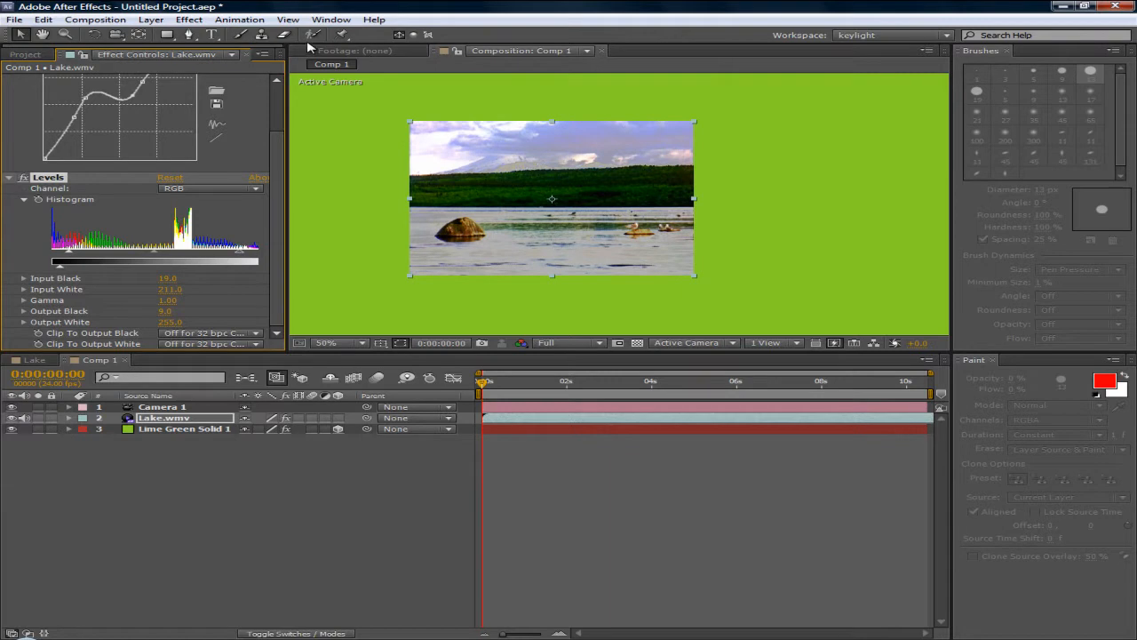
Make the Comp 1 timeline slightly taller by raising the divider below the Effect Controls and Composition panels.
{"action": "left_click", "coordinate": [239, 18]}
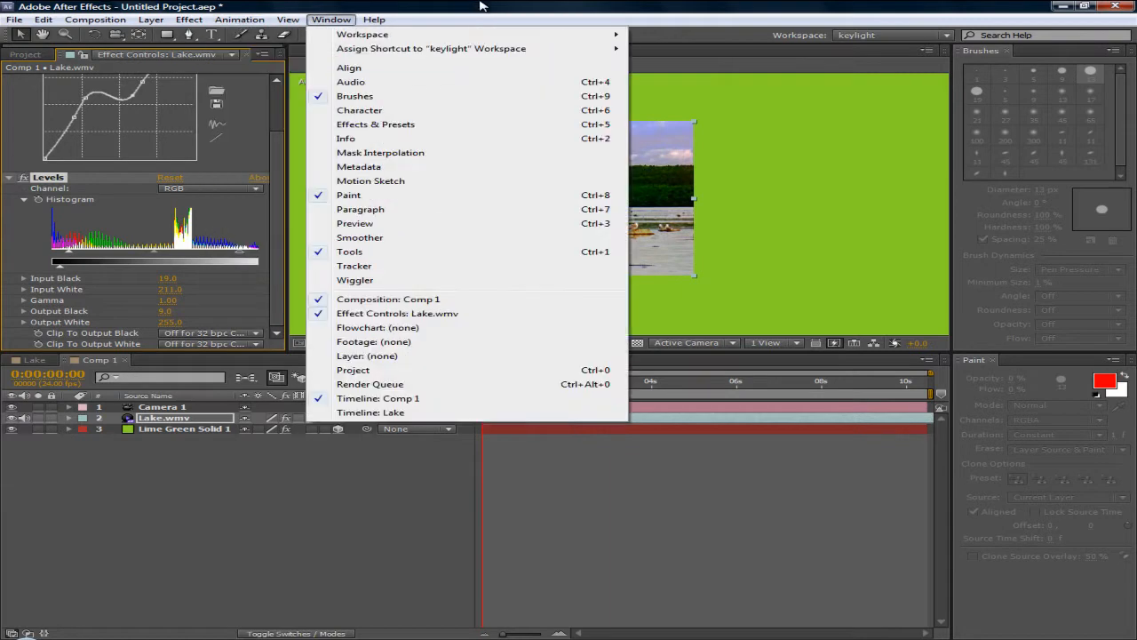
{"action": "left_click", "coordinate": [460, 6]}
{"action": "mouse_move", "coordinate": [248, 352]}
{"action": "left_mouse_down"}
{"action": "mouse_move", "coordinate": [250, 406]}
{"action": "mouse_move", "coordinate": [258, 343]}
{"action": "left_mouse_up"}
{"action": "scroll", "coordinate": [501, 228], "scroll_direction": "up", "scroll_amount": 2}
{"action": "scroll", "coordinate": [500, 229], "scroll_direction": "down", "scroll_amount": 2}
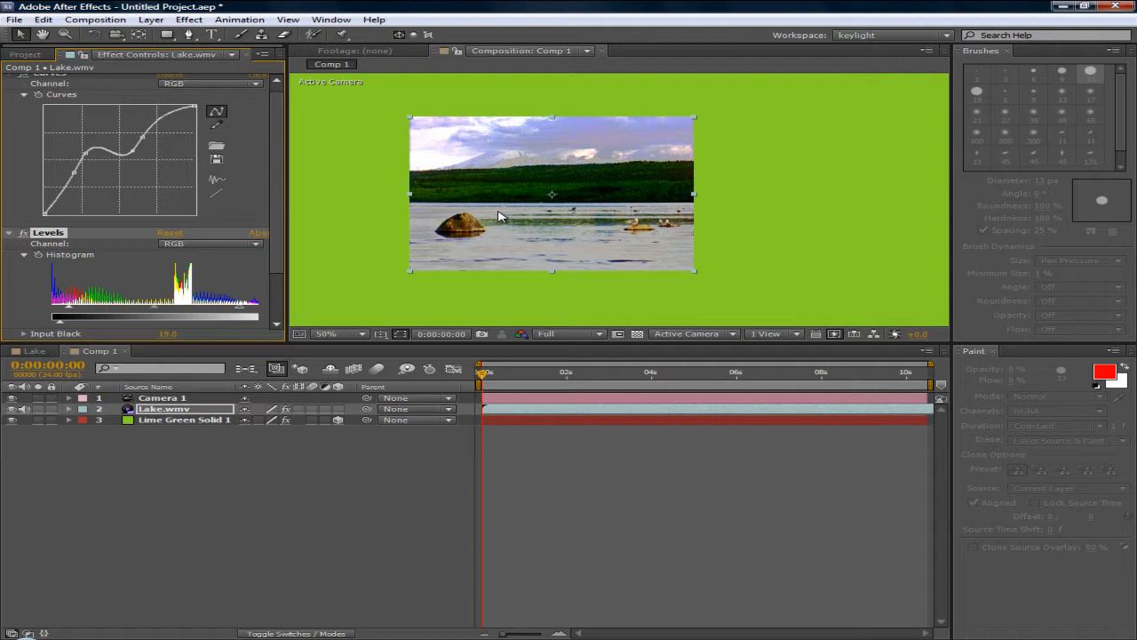
Bring the Project panel back to the front and look at the available workspaces.
{"action": "left_click", "coordinate": [27, 53]}
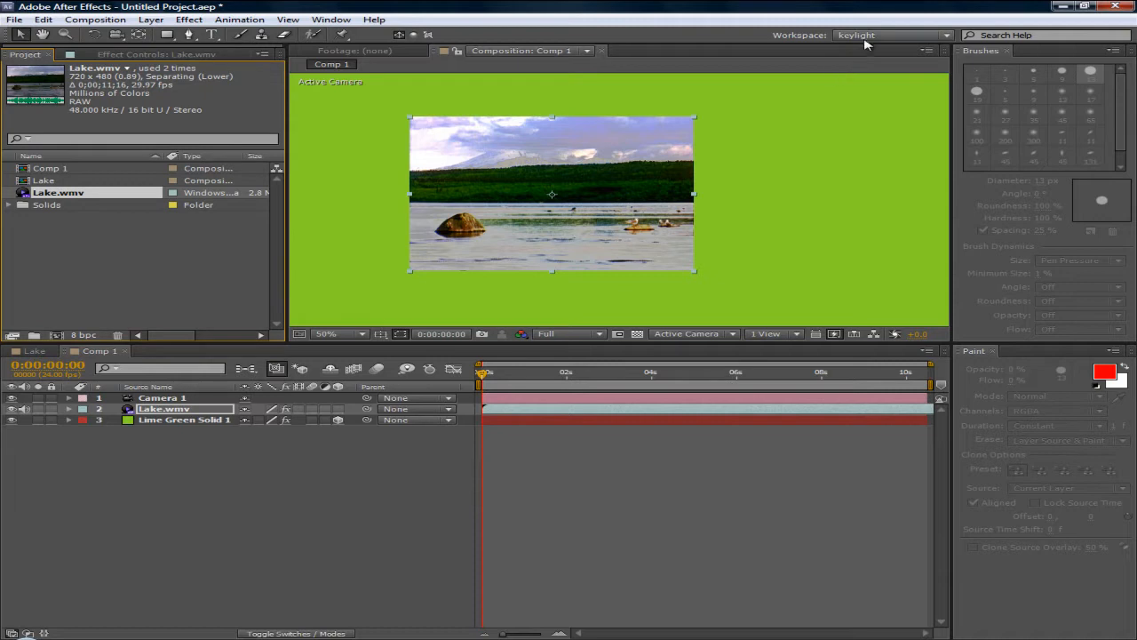
{"action": "left_click", "coordinate": [866, 36]}
{"action": "left_click", "coordinate": [880, 190]}
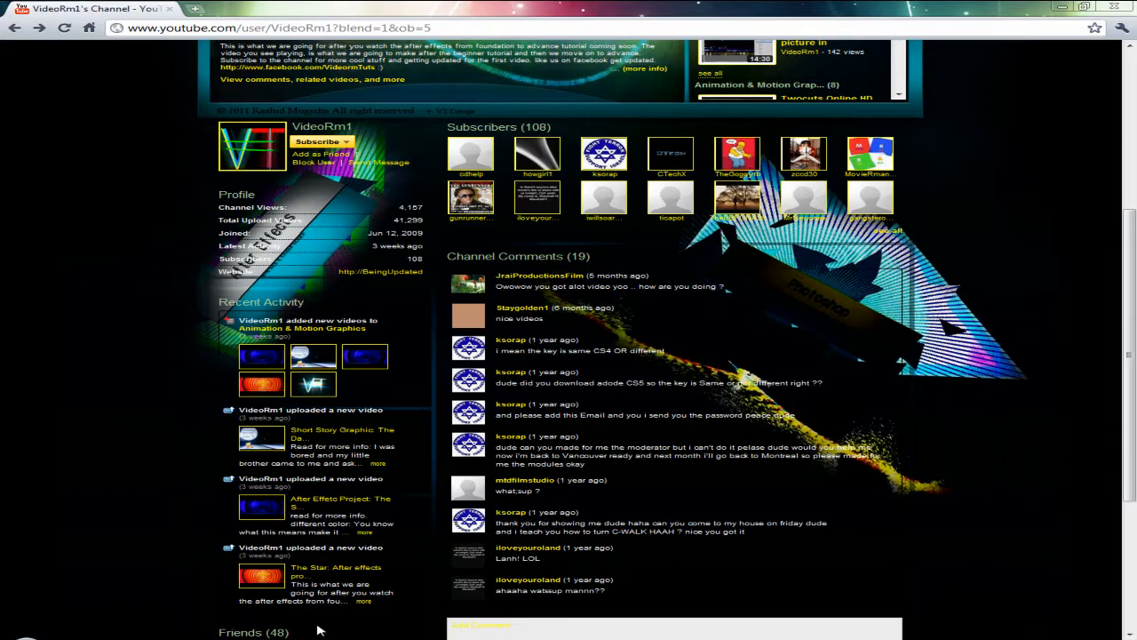
Switch to the browser and look through the VideoRm1 YouTube channel's videos, profile and comments.
{"action": "scroll", "coordinate": [675, 403], "scroll_direction": "up", "scroll_amount": 4}
{"action": "scroll", "coordinate": [628, 381], "scroll_direction": "down", "scroll_amount": 3}
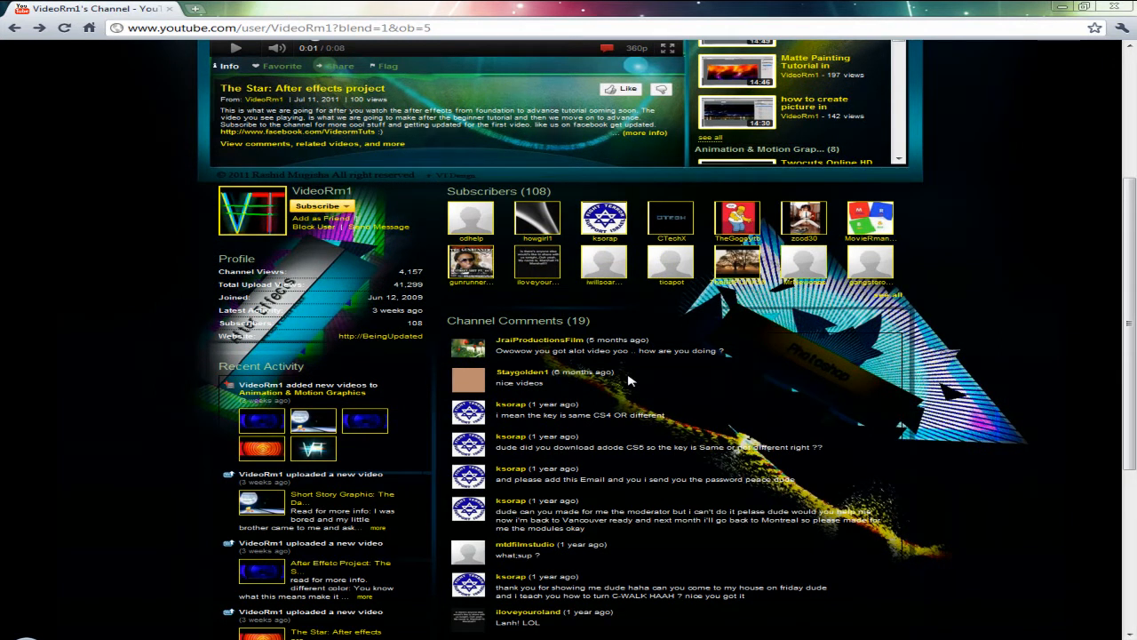
{"action": "scroll", "coordinate": [746, 255], "scroll_direction": "up", "scroll_amount": 3}
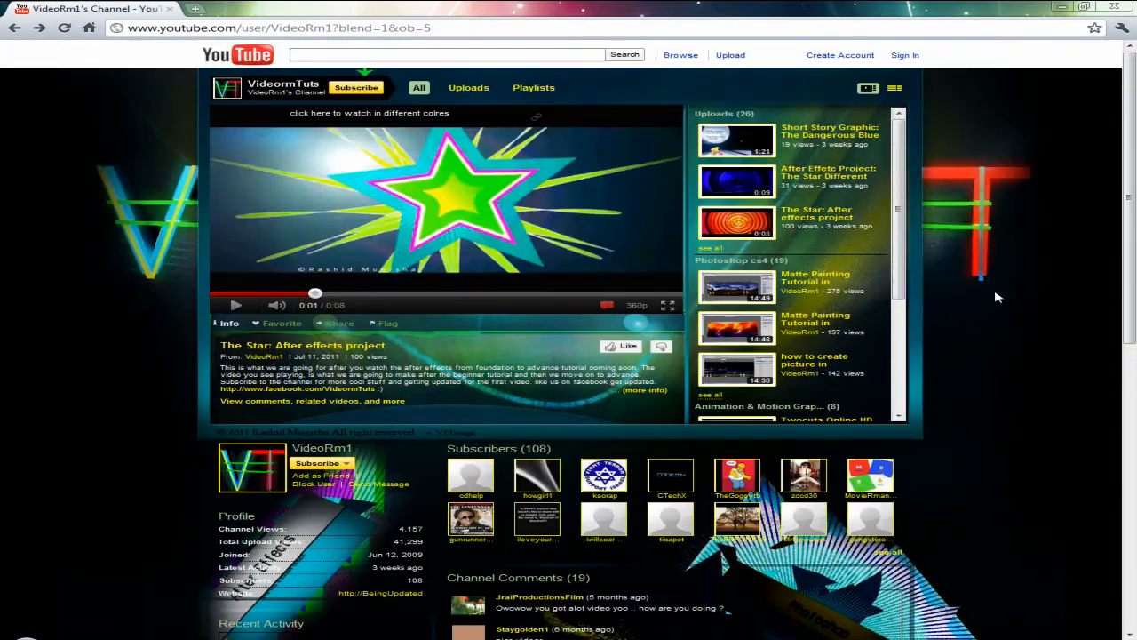
{"action": "scroll", "coordinate": [1004, 302], "scroll_direction": "down", "scroll_amount": 3}
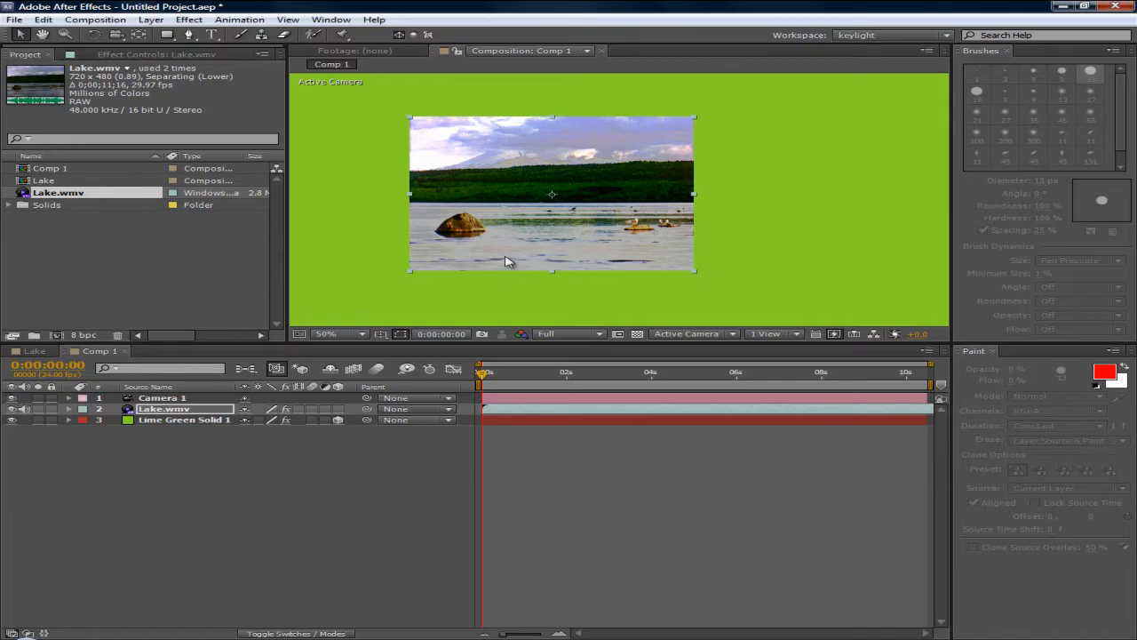
Show the whole Comp 1 frame at 25% magnification and review the list of panels that can be displayed.
{"action": "key", "text": "comma"}
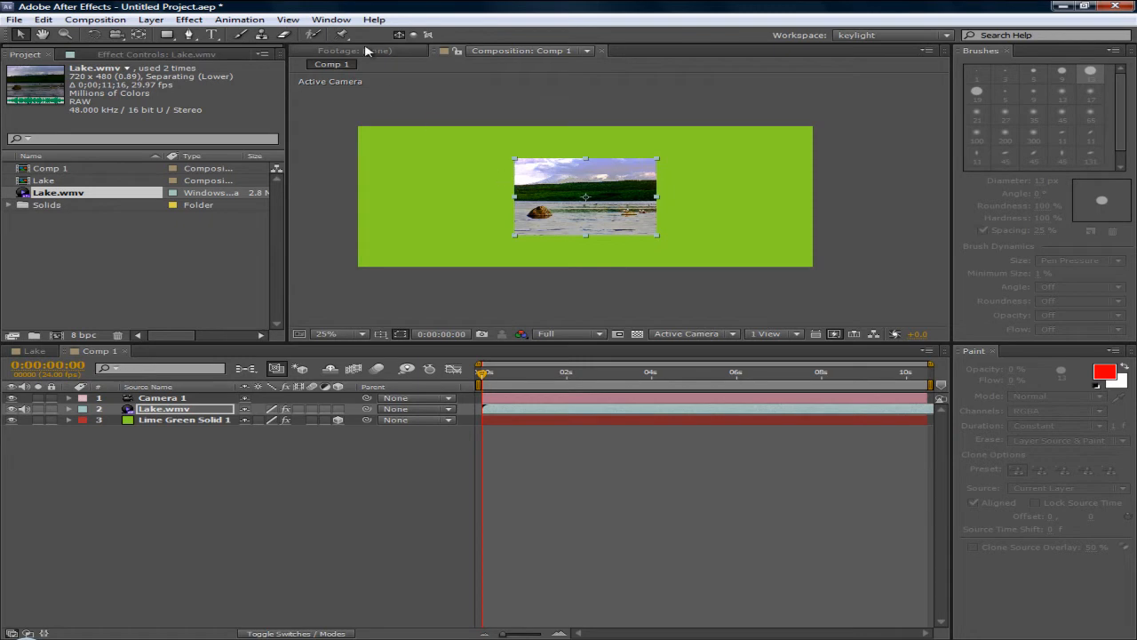
{"action": "left_click", "coordinate": [330, 19]}
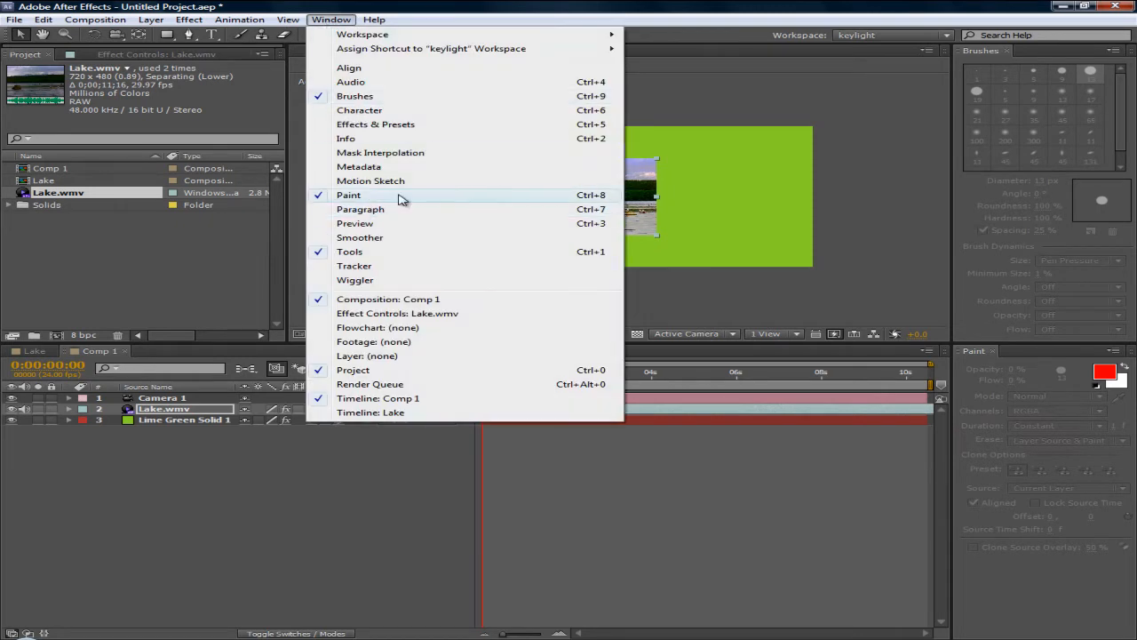
{"action": "left_click", "coordinate": [160, 245]}
Compare the Project and Effect Controls panels, and review the Curves and Levels settings of Lake.wmv.
{"action": "left_click", "coordinate": [107, 55]}
{"action": "left_click", "coordinate": [13, 56]}
{"action": "left_click", "coordinate": [114, 57]}
{"action": "left_click", "coordinate": [125, 55]}
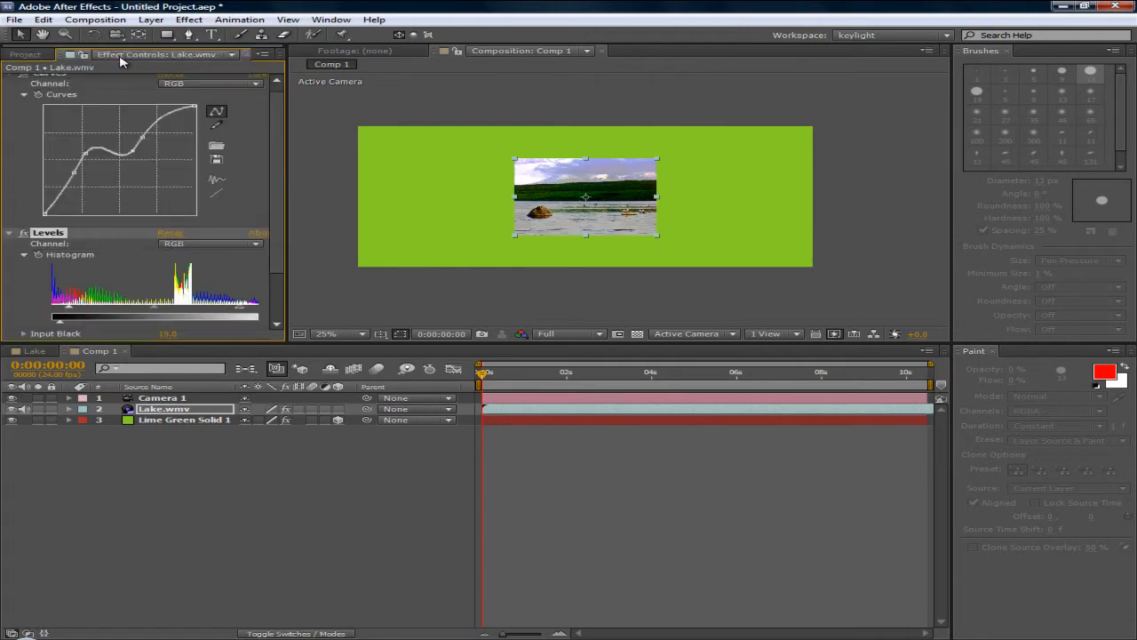
{"action": "scroll", "coordinate": [229, 266], "scroll_direction": "down", "scroll_amount": 2}
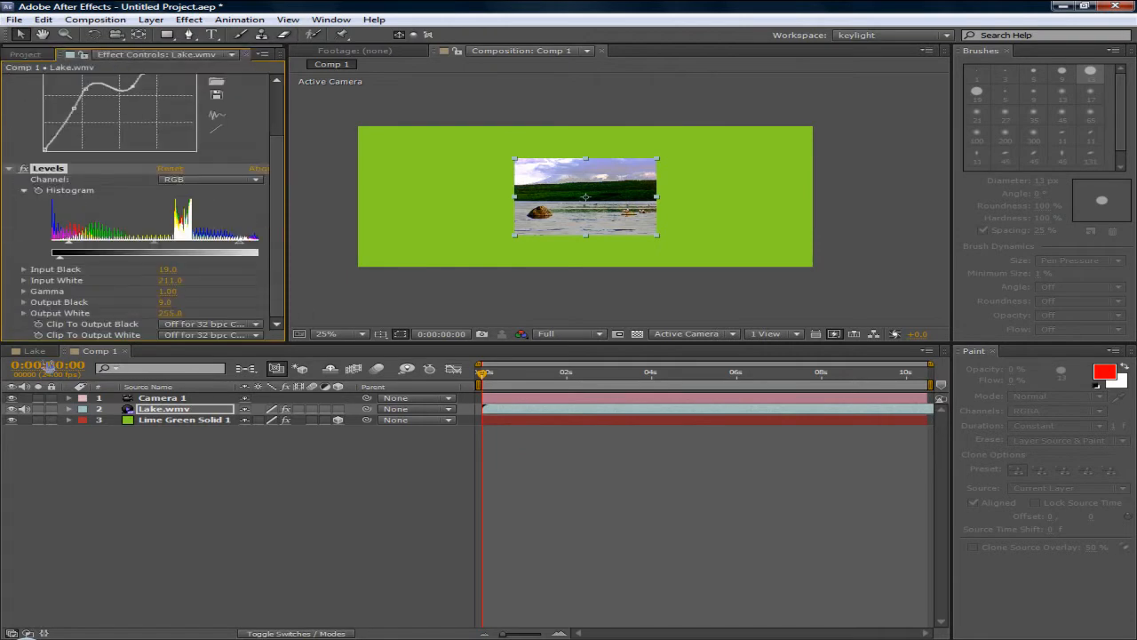
Look over the Lake and Comp 1 timelines, the Footage and Composition viewers, and the Project panel.
{"action": "left_click", "coordinate": [36, 351]}
{"action": "left_click", "coordinate": [95, 351]}
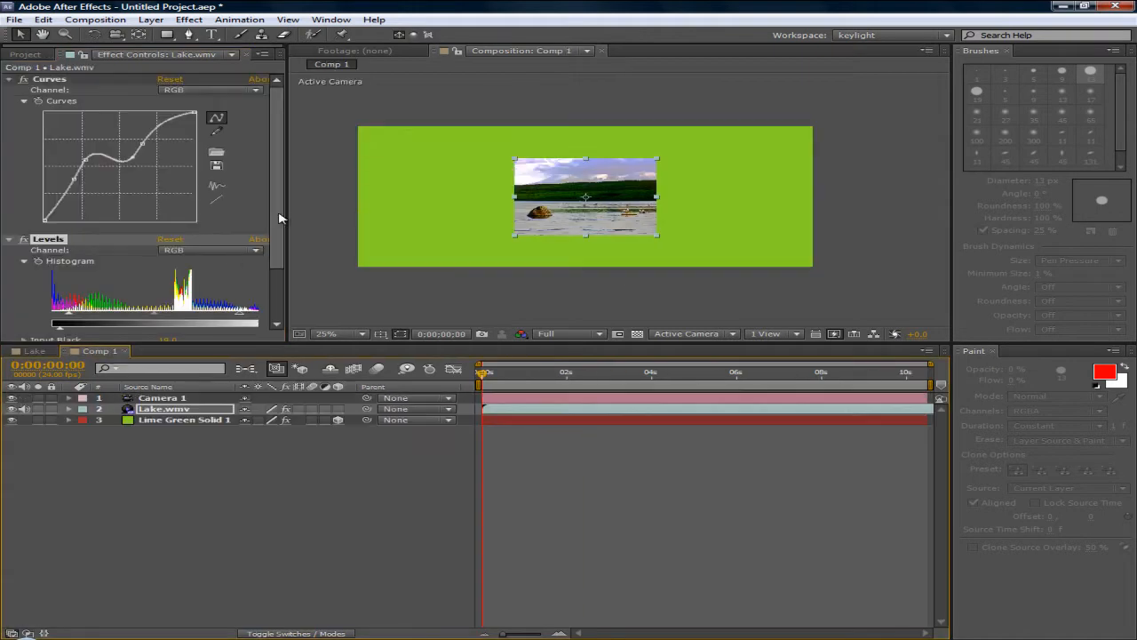
{"action": "left_click", "coordinate": [356, 51]}
{"action": "left_click", "coordinate": [499, 51]}
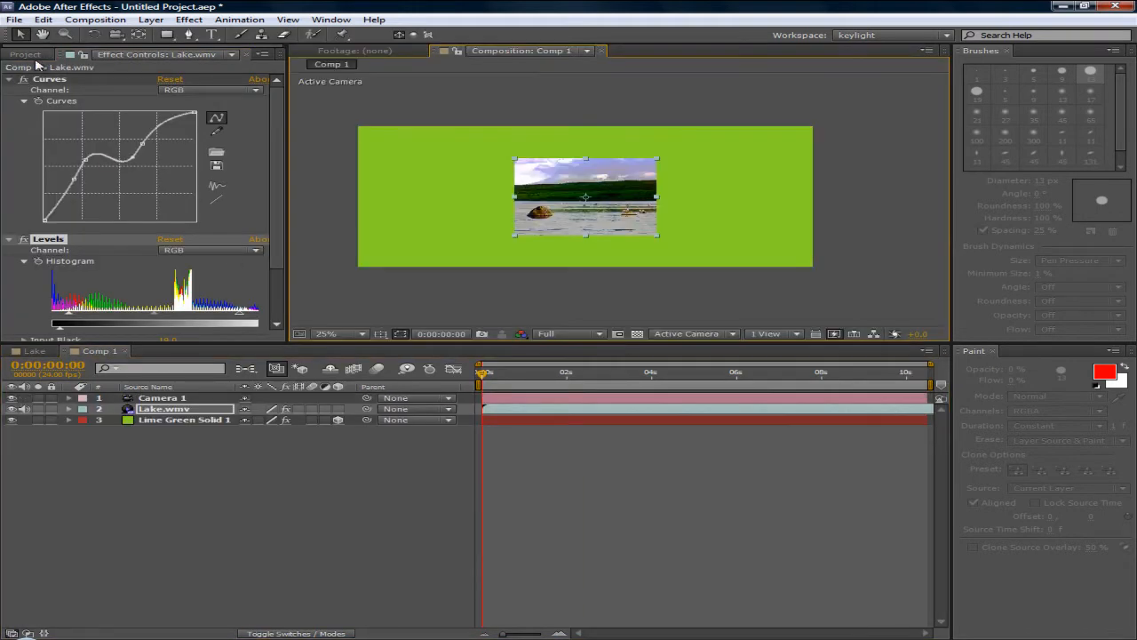
{"action": "left_click", "coordinate": [25, 54]}
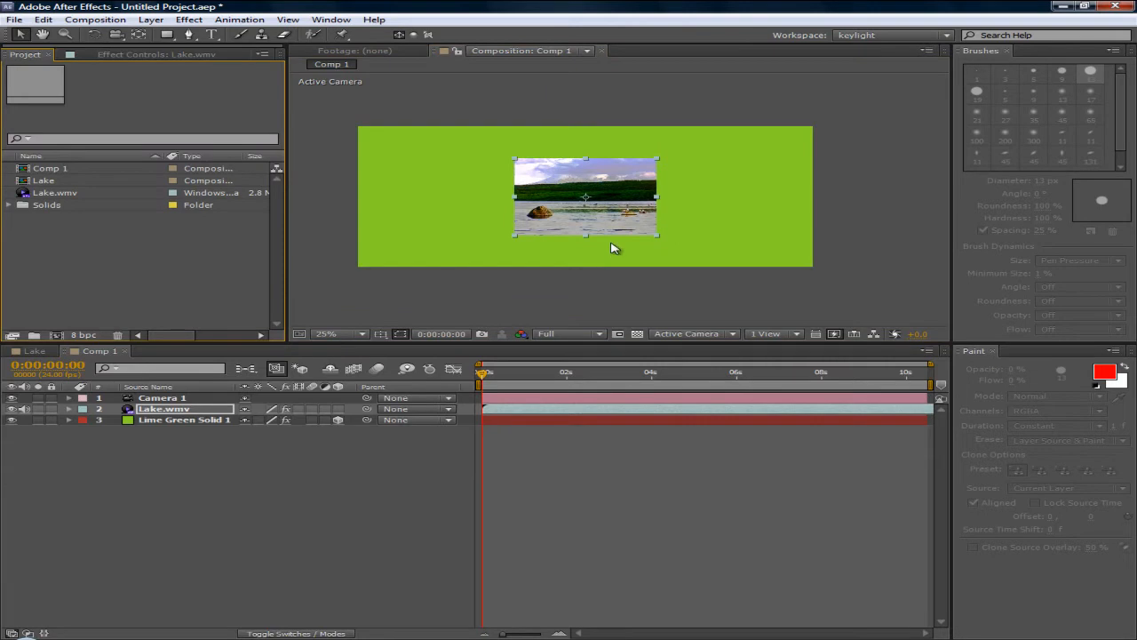
{"action": "scroll", "coordinate": [682, 195], "scroll_direction": "up", "scroll_amount": 3}
{"action": "scroll", "coordinate": [683, 196], "scroll_direction": "down", "scroll_amount": 9}
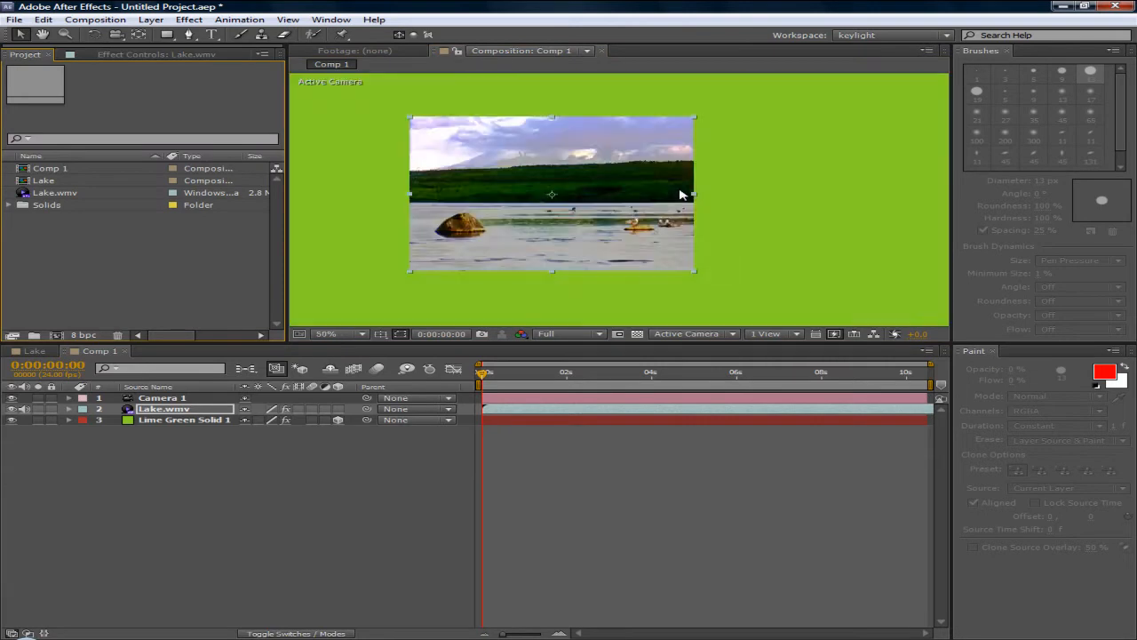
{"action": "scroll", "coordinate": [675, 191], "scroll_direction": "up", "scroll_amount": 3}
Return to the VideoRm1 YouTube channel page in the browser and view its featured video and comments.
{"action": "scroll", "coordinate": [659, 189], "scroll_direction": "up", "scroll_amount": 1}
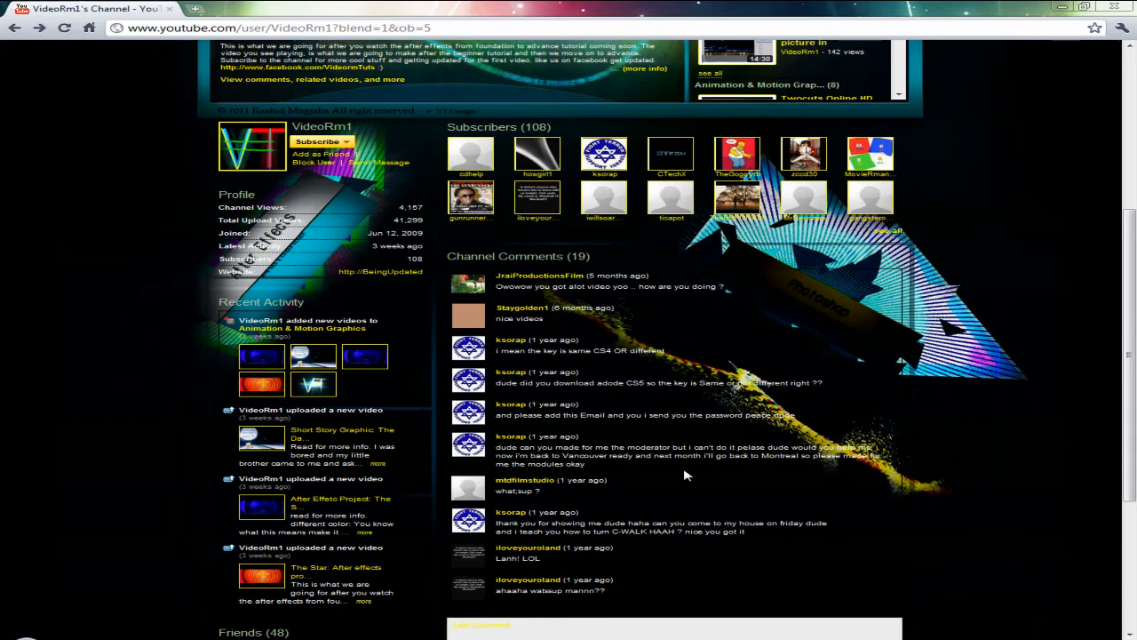
{"action": "scroll", "coordinate": [684, 475], "scroll_direction": "up", "scroll_amount": 4}
{"action": "scroll", "coordinate": [679, 469], "scroll_direction": "down", "scroll_amount": 2}
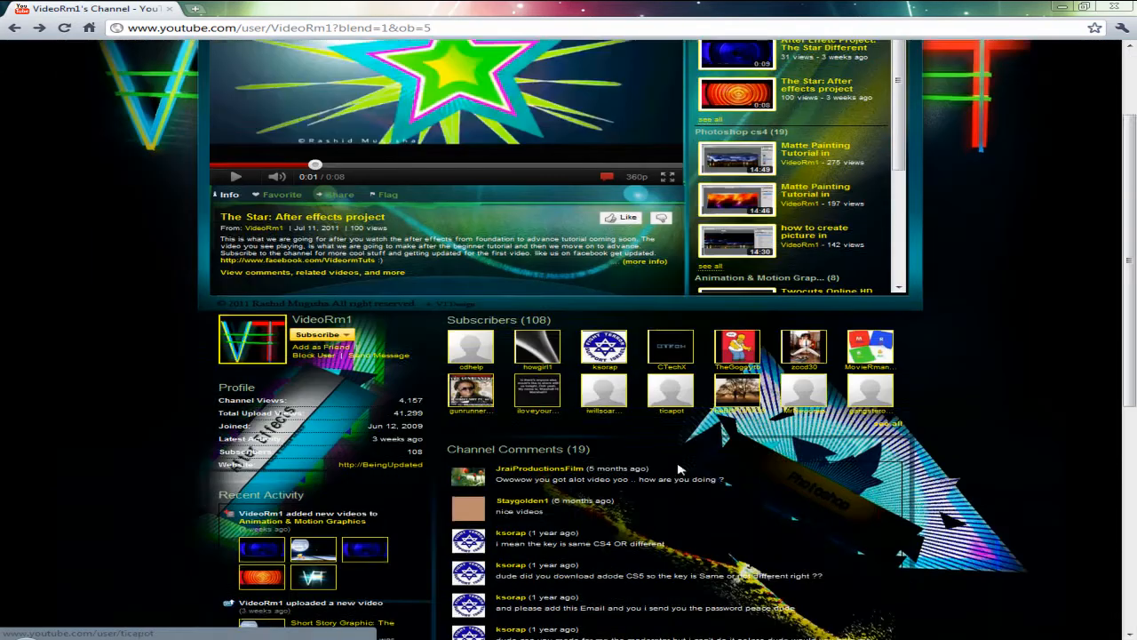
Look over the channel's comments, recent activity, subscribers and video lists, including Photoshop cs4, Animation & Motion Graphics and Films.
{"action": "scroll", "coordinate": [559, 463], "scroll_direction": "down", "scroll_amount": 3}
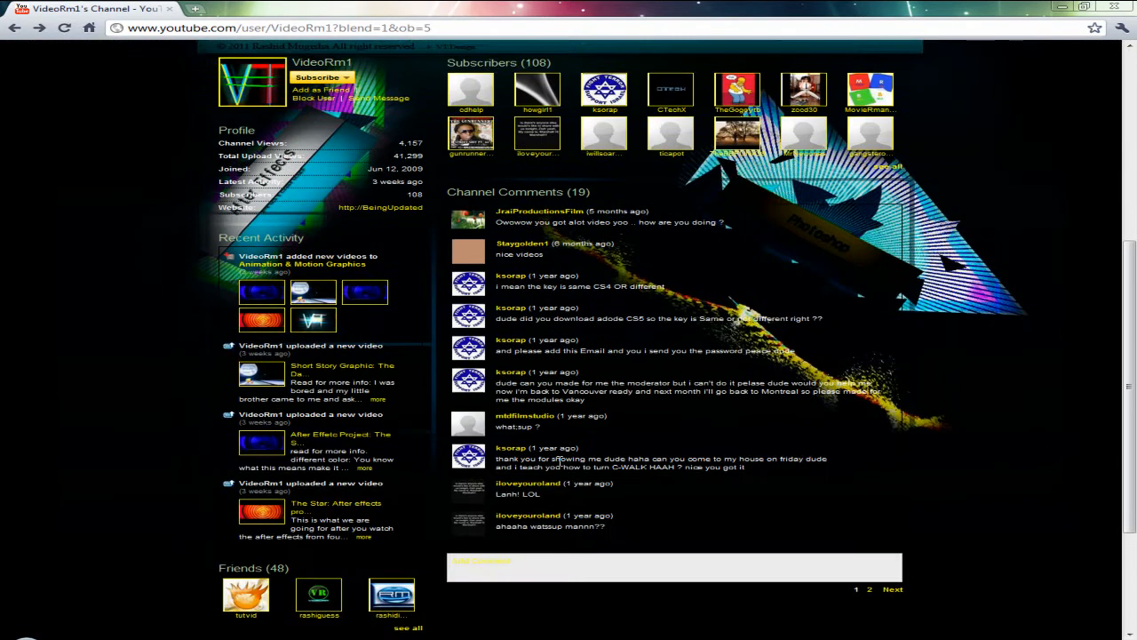
{"action": "scroll", "coordinate": [560, 458], "scroll_direction": "up", "scroll_amount": 6}
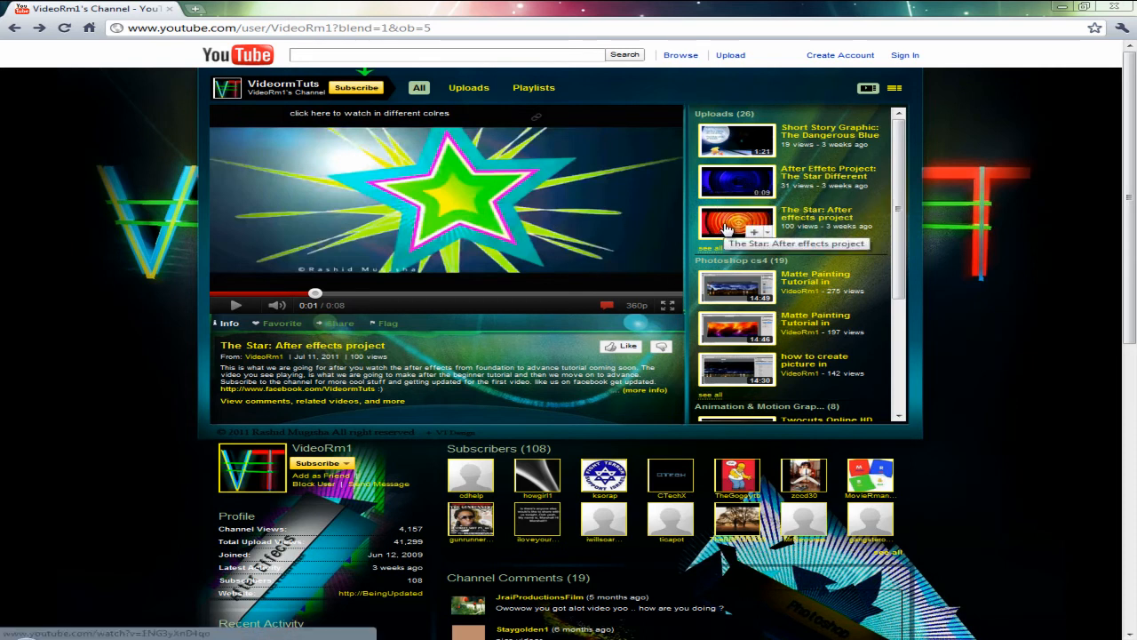
{"action": "scroll", "coordinate": [727, 267], "scroll_direction": "down", "scroll_amount": 3}
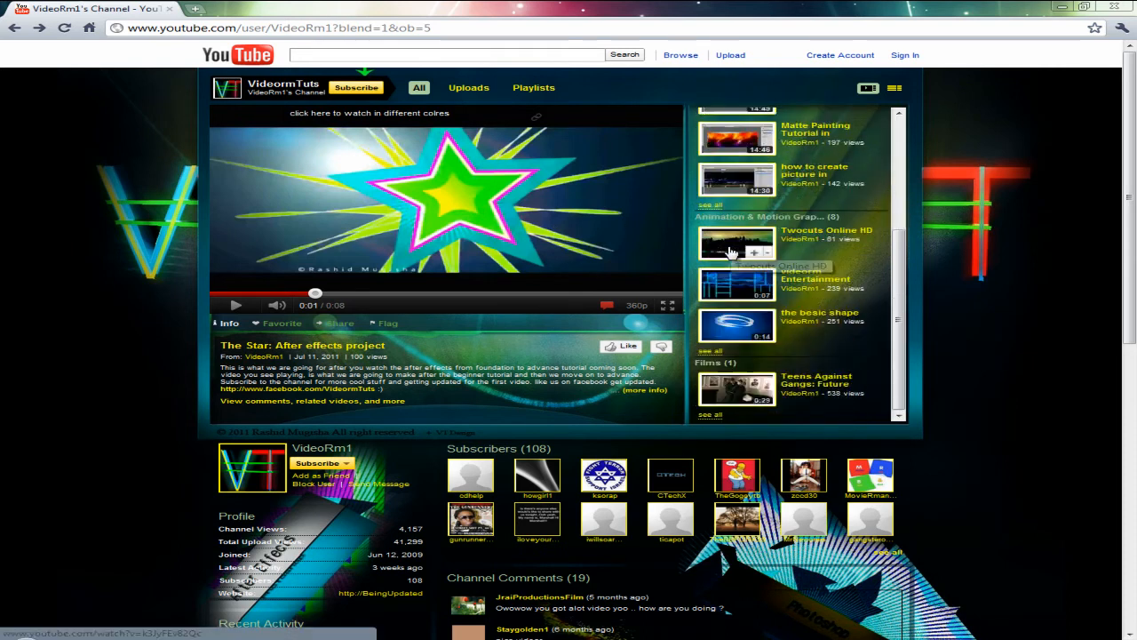
{"action": "scroll", "coordinate": [727, 326], "scroll_direction": "down", "scroll_amount": 1}
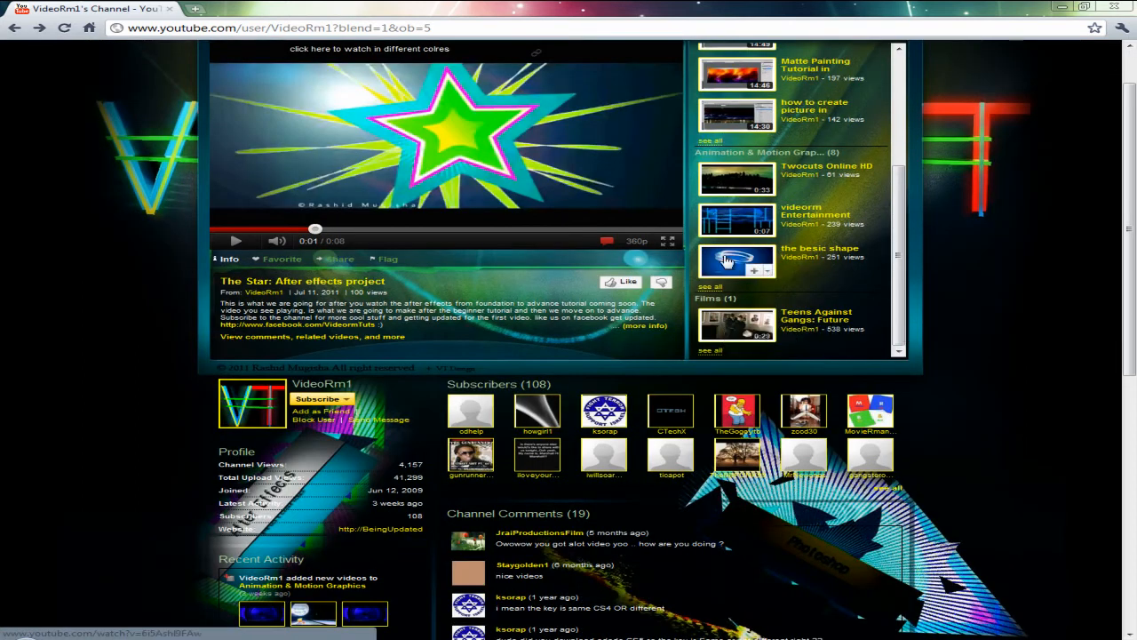
{"action": "scroll", "coordinate": [723, 266], "scroll_direction": "down", "scroll_amount": 2}
{"action": "scroll", "coordinate": [723, 266], "scroll_direction": "up", "scroll_amount": 3}
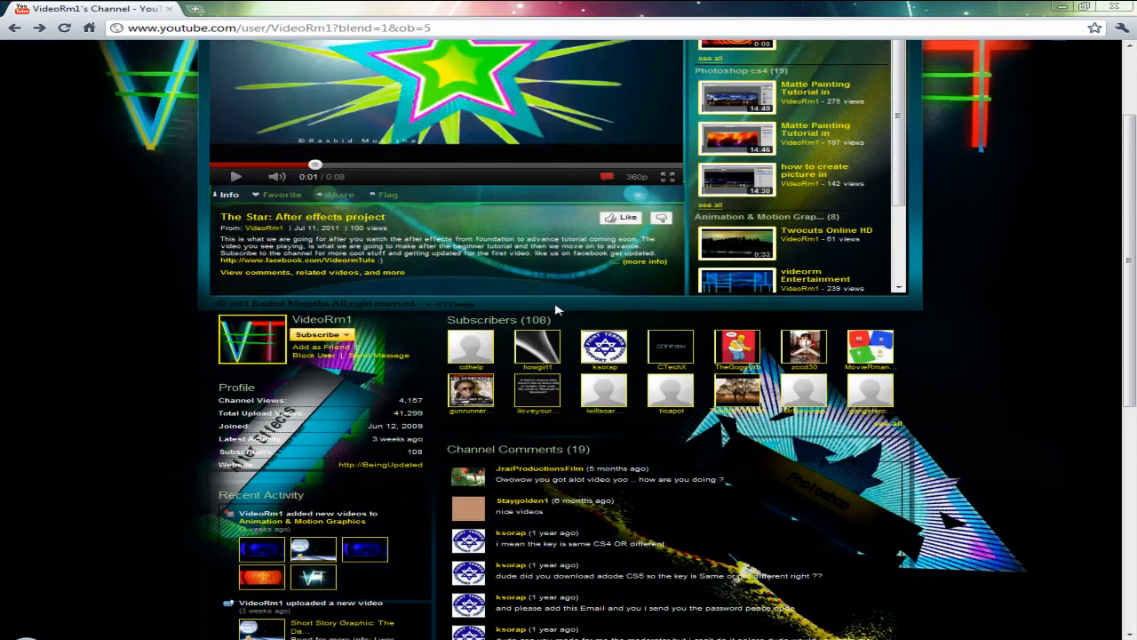
{"action": "scroll", "coordinate": [563, 304], "scroll_direction": "up", "scroll_amount": 2}
{"action": "scroll", "coordinate": [727, 276], "scroll_direction": "up", "scroll_amount": 1}
Load the Twocuts Online HD video from the Animation & Motion Graphics list in the channel's player and pause it.
{"action": "scroll", "coordinate": [727, 277], "scroll_direction": "down", "scroll_amount": 3}
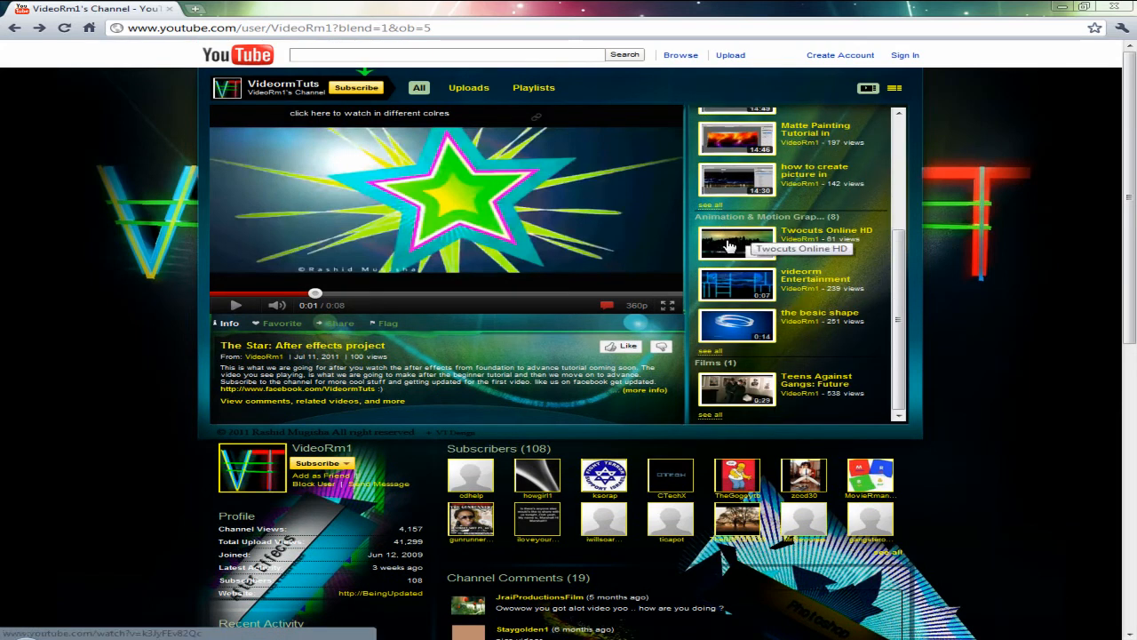
{"action": "left_click", "coordinate": [727, 246]}
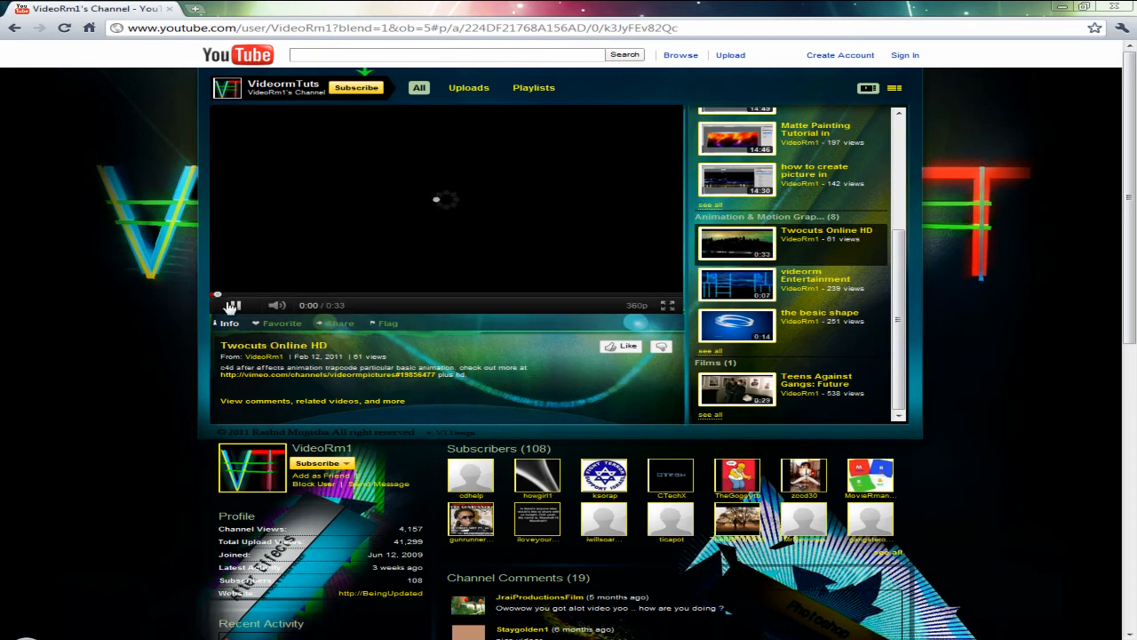
{"action": "left_click", "coordinate": [233, 307]}
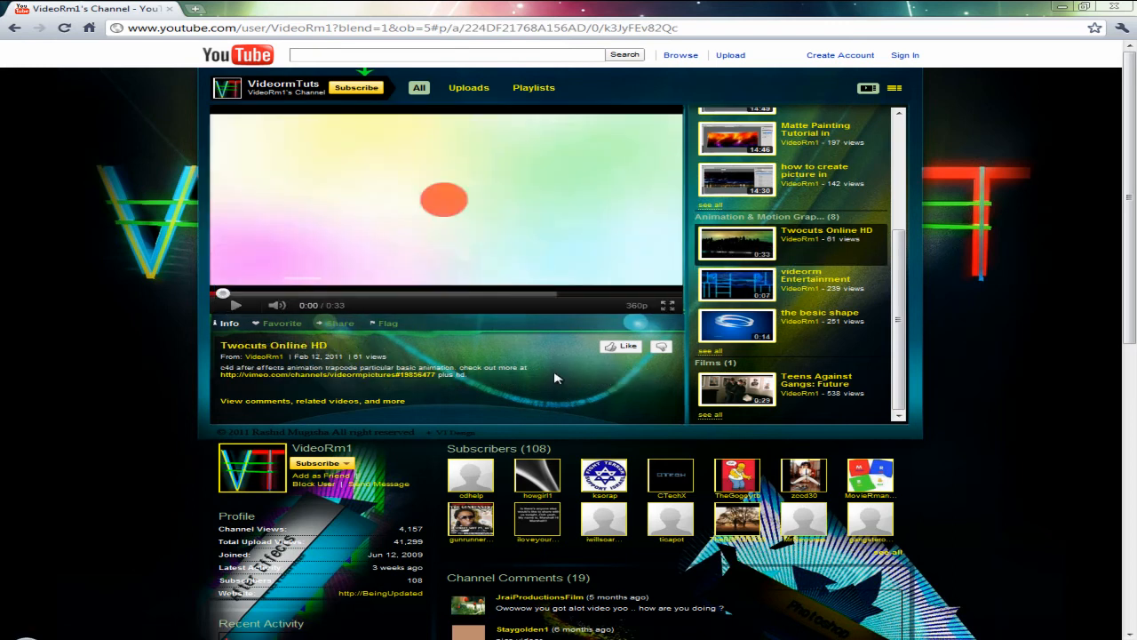